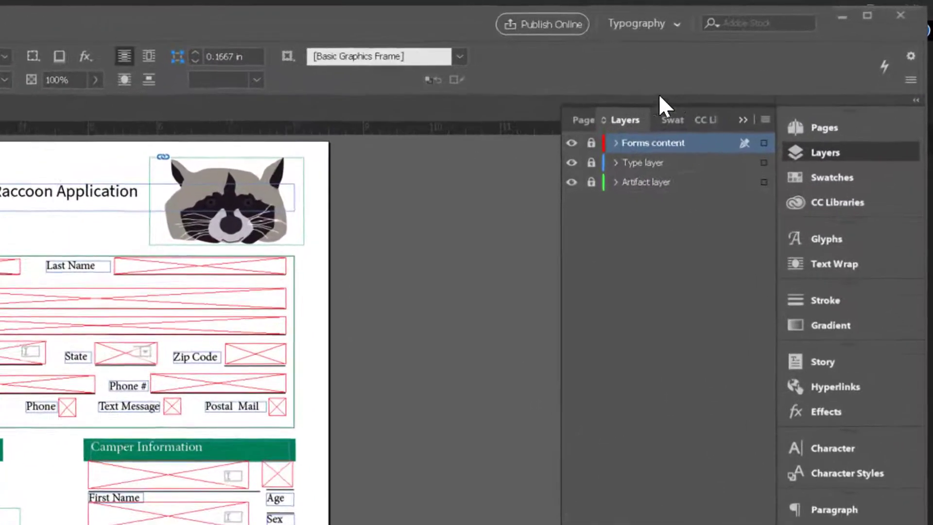
{"action": "left_click", "coordinate": [631, 29]}
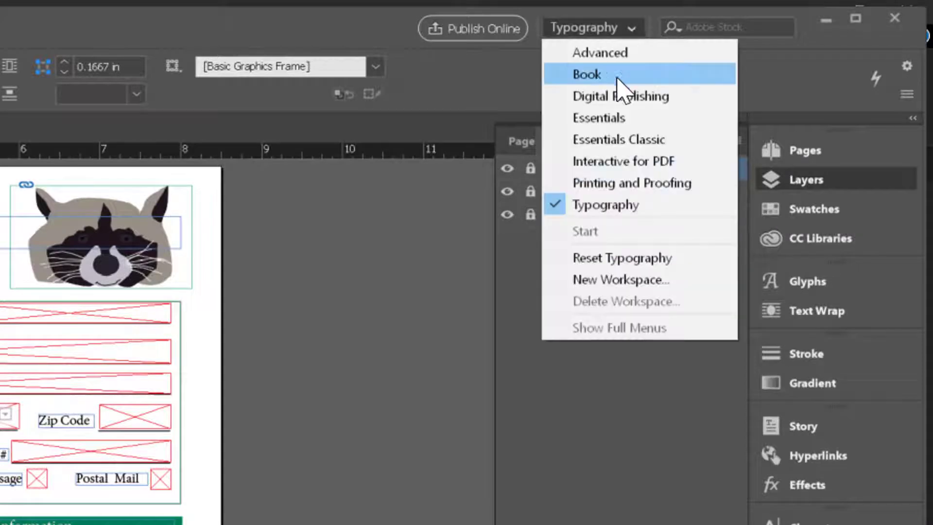
{"action": "left_click", "coordinate": [427, 236]}
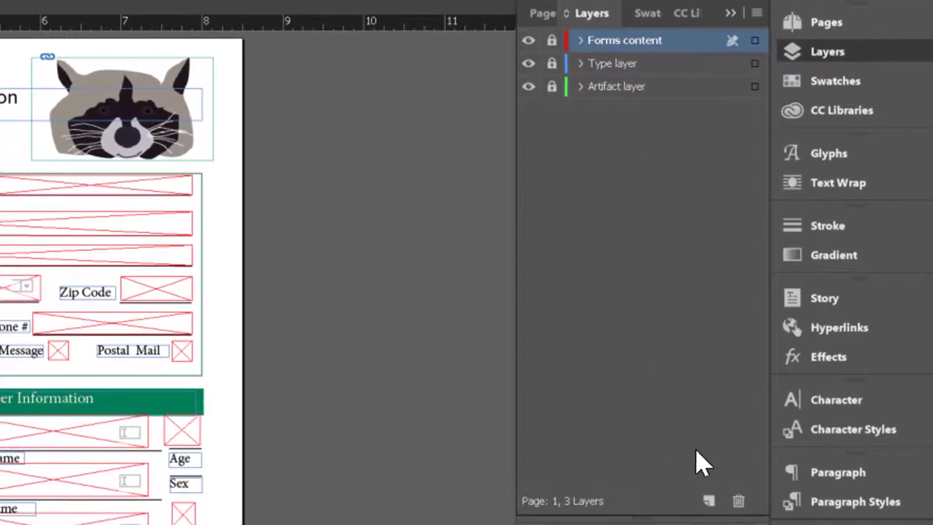
Step: Add a new layer and rename it outline in its layer options
{"action": "left_click", "coordinate": [708, 501]}
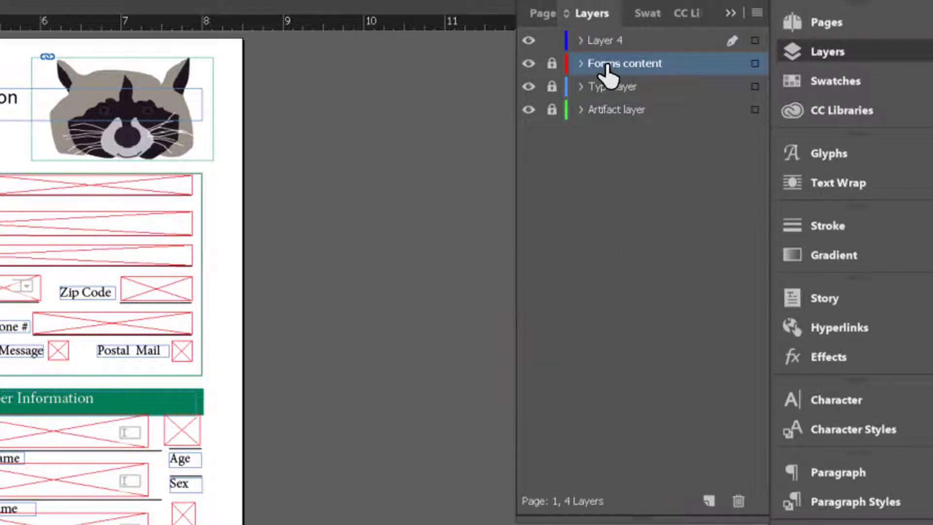
{"action": "double_click", "coordinate": [592, 43]}
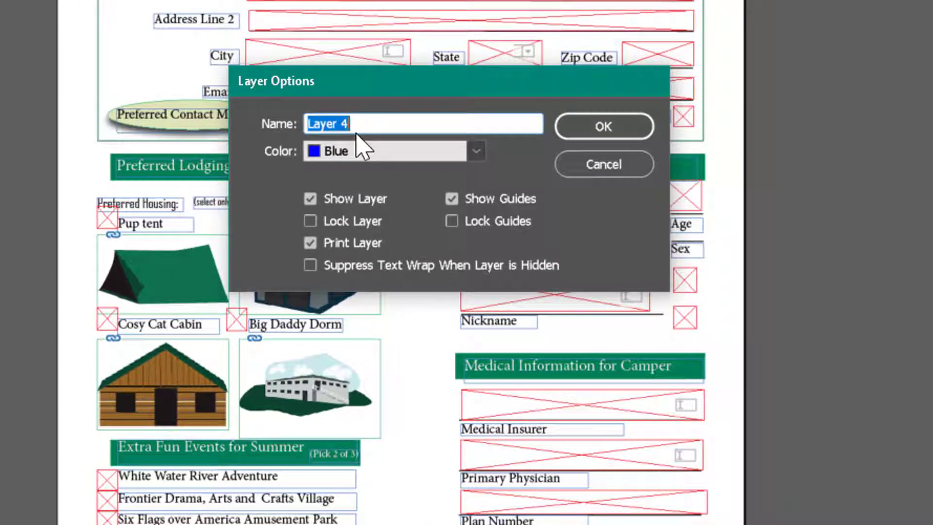
{"action": "type", "text": "outline"}
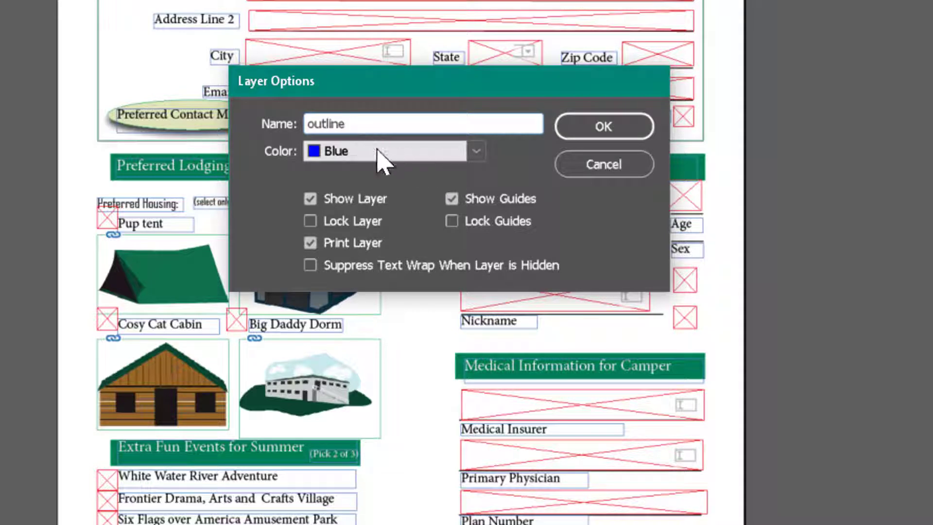
{"action": "left_click", "coordinate": [476, 151]}
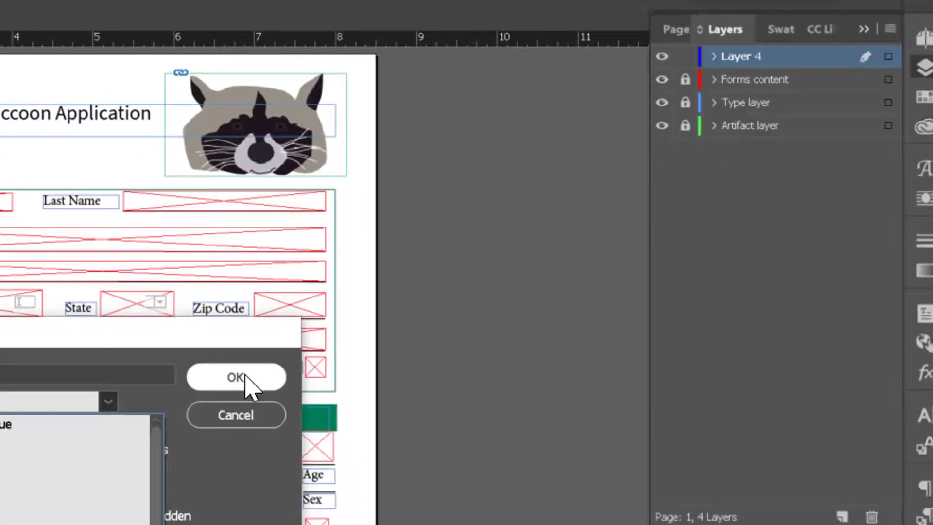
{"action": "left_click", "coordinate": [236, 377]}
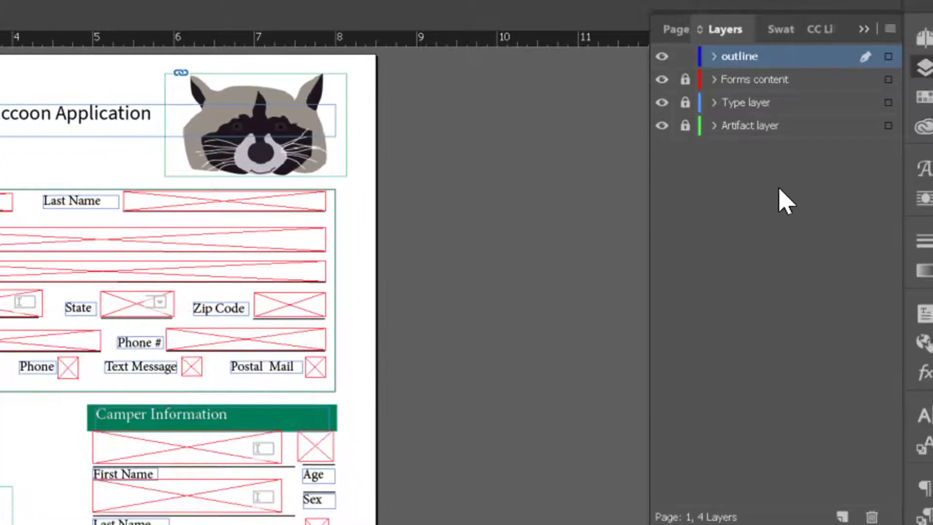
Step: Hide the Forms content, Type layer and Artifact layer
{"action": "left_click", "coordinate": [661, 80]}
{"action": "left_click", "coordinate": [661, 103]}
{"action": "left_click", "coordinate": [662, 125]}
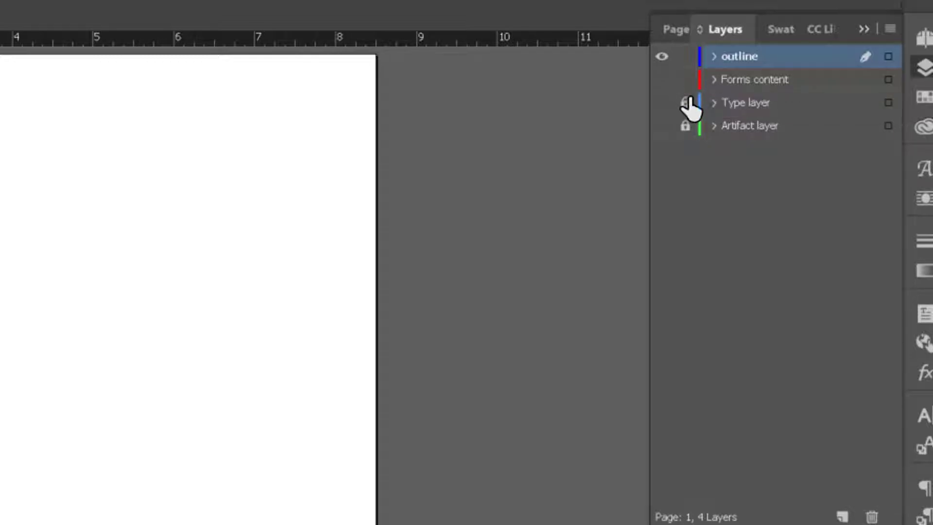
Step: Show the Forms content, Type layer and Artifact layer again
{"action": "left_click", "coordinate": [662, 79]}
{"action": "left_click", "coordinate": [662, 102]}
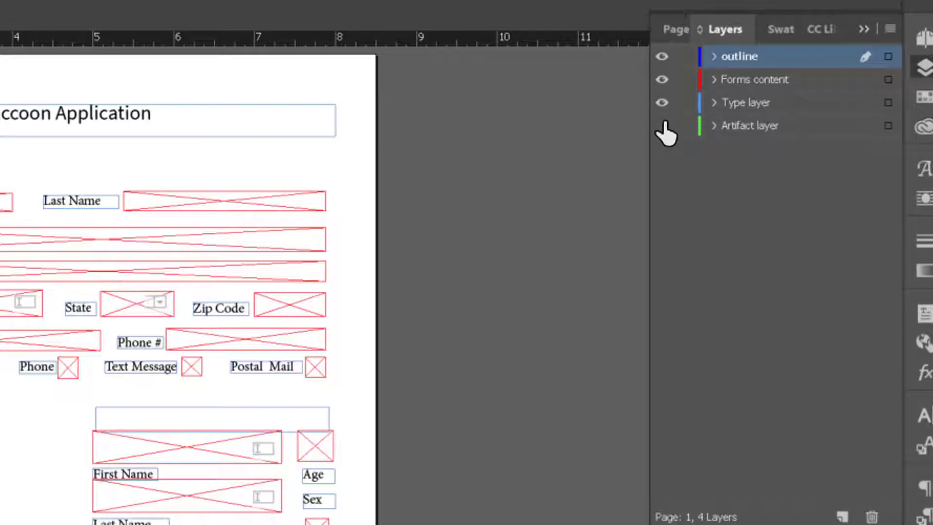
{"action": "left_click", "coordinate": [661, 125]}
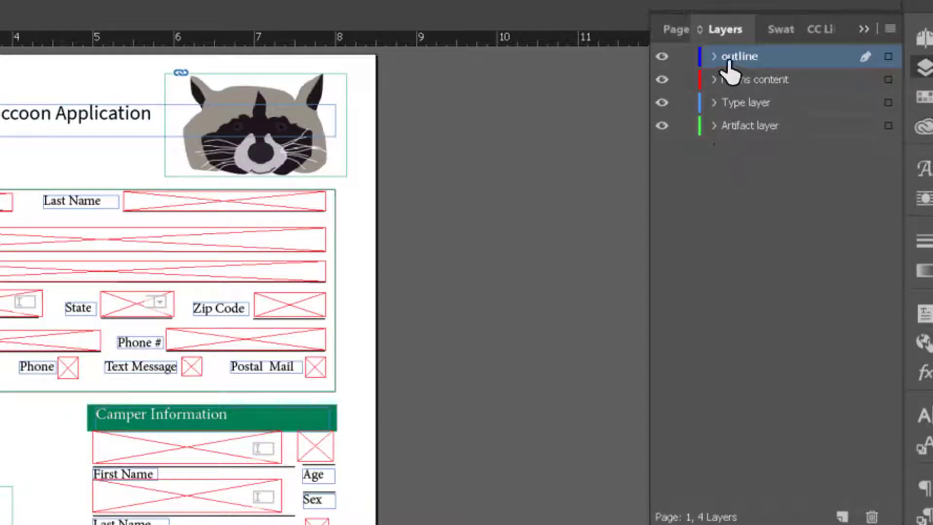
Step: Lock the Artifact layer, Type layer and Forms content layers
{"action": "left_click", "coordinate": [686, 126]}
{"action": "left_click", "coordinate": [685, 103]}
{"action": "left_click", "coordinate": [686, 79]}
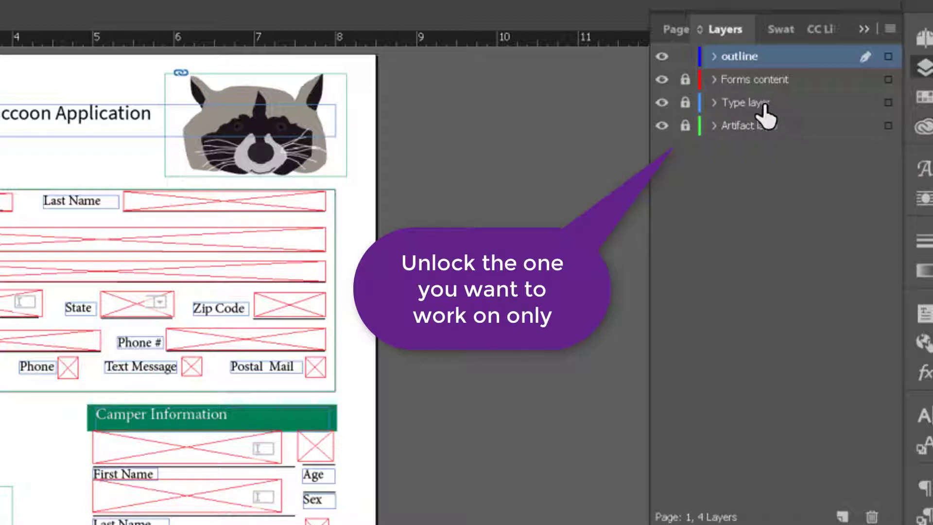
Step: Select the Type layer and hide the Artifact, Forms content and outline layers
{"action": "left_click", "coordinate": [751, 103]}
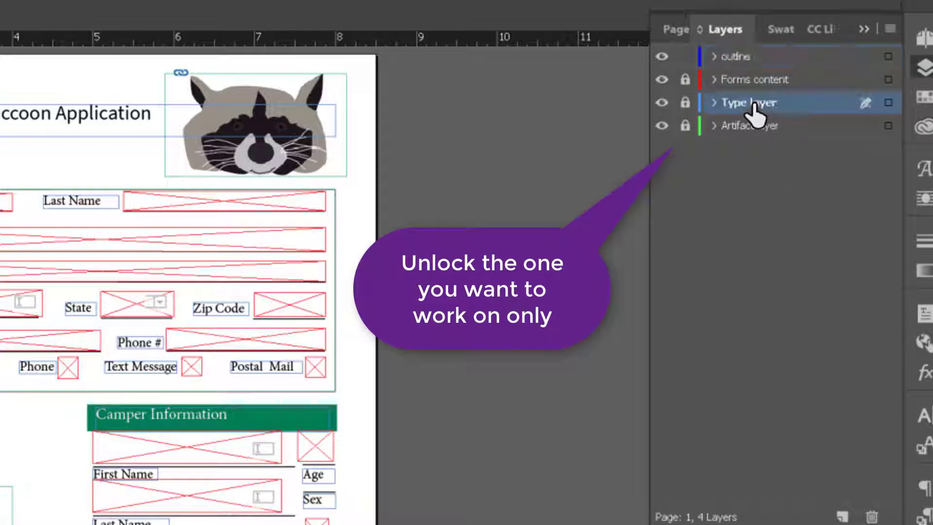
{"action": "left_click", "coordinate": [662, 126]}
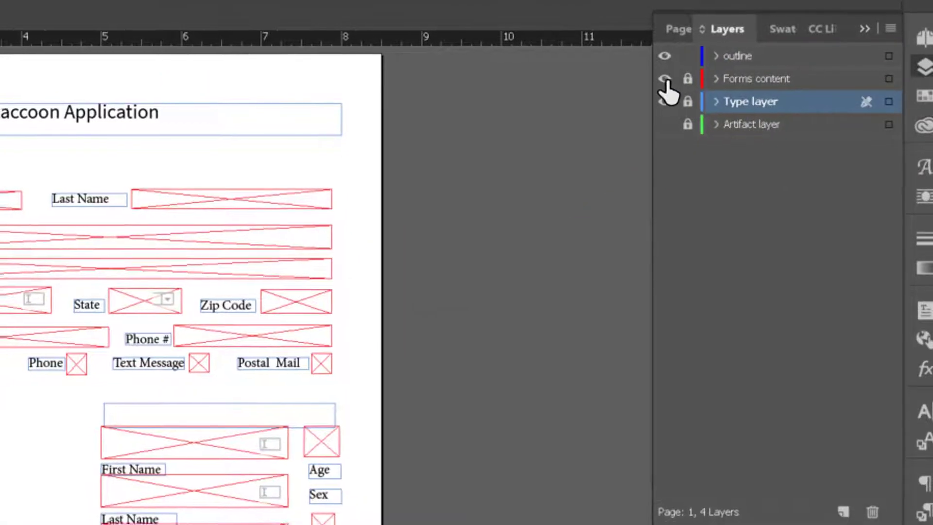
{"action": "left_click", "coordinate": [662, 79]}
{"action": "left_click", "coordinate": [661, 56]}
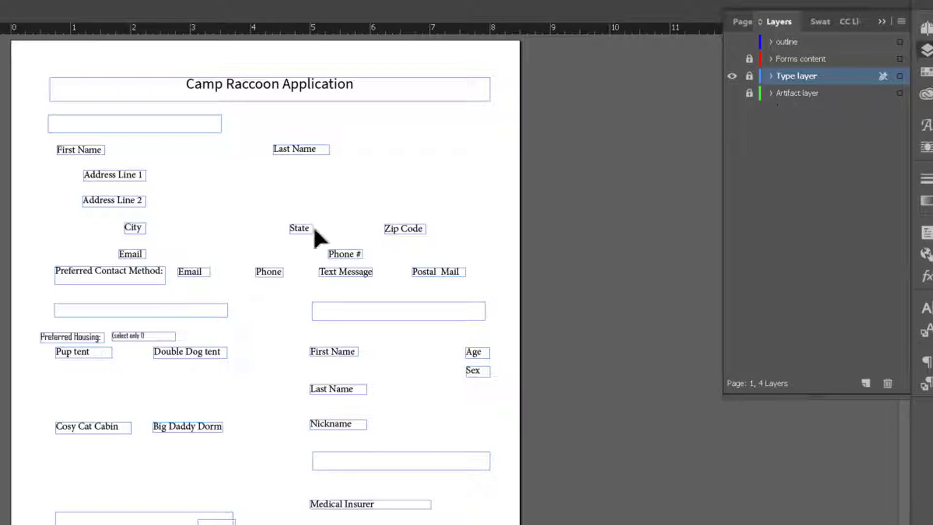
Step: Toggle the Artifact layer's visibility off and on, leaving it shown
{"action": "left_click", "coordinate": [732, 93]}
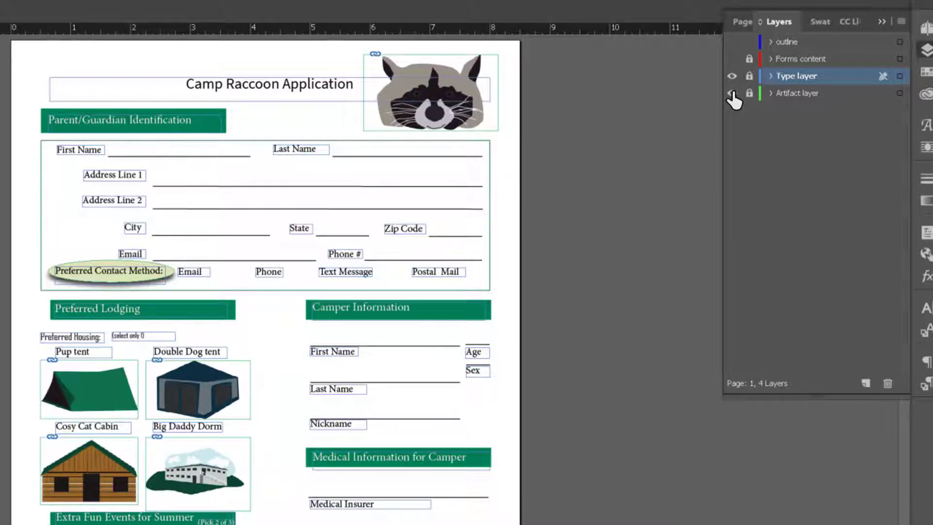
{"action": "left_click", "coordinate": [731, 93]}
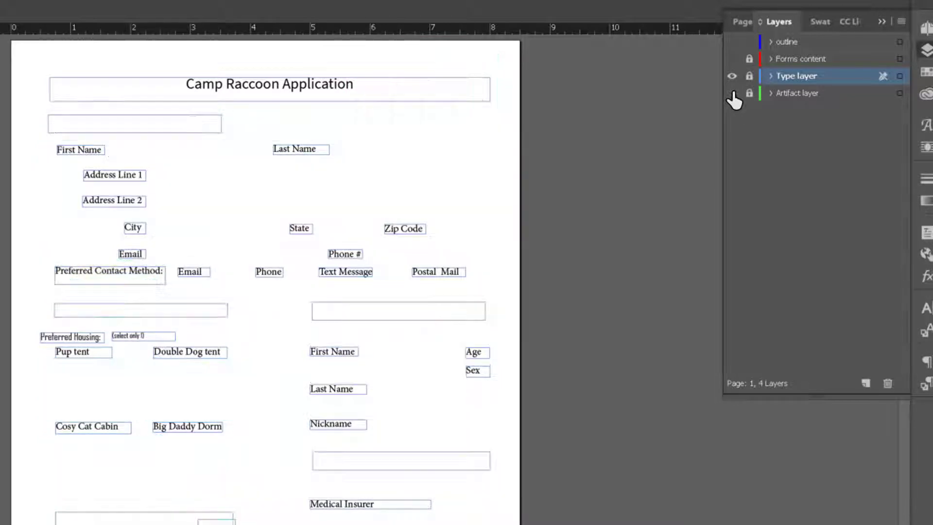
{"action": "left_click", "coordinate": [732, 93]}
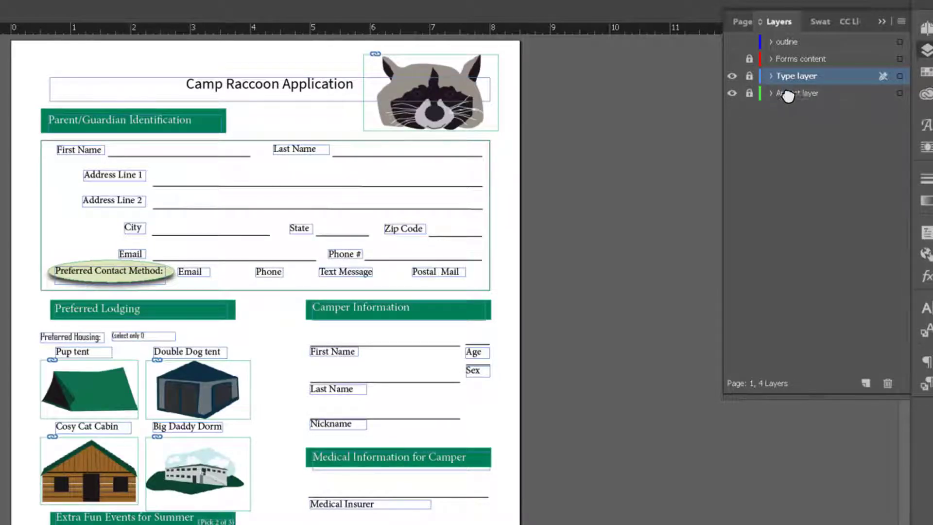
Step: Move the Artifact layer above the Type layer and back below it
{"action": "left_click_drag", "start_coordinate": [789, 95], "coordinate": [792, 62]}
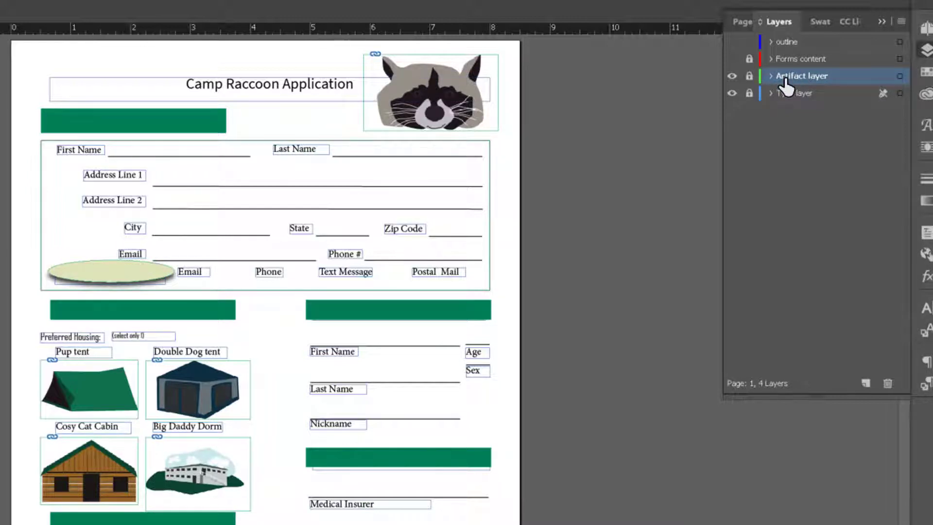
{"action": "left_click_drag", "start_coordinate": [785, 83], "coordinate": [785, 104]}
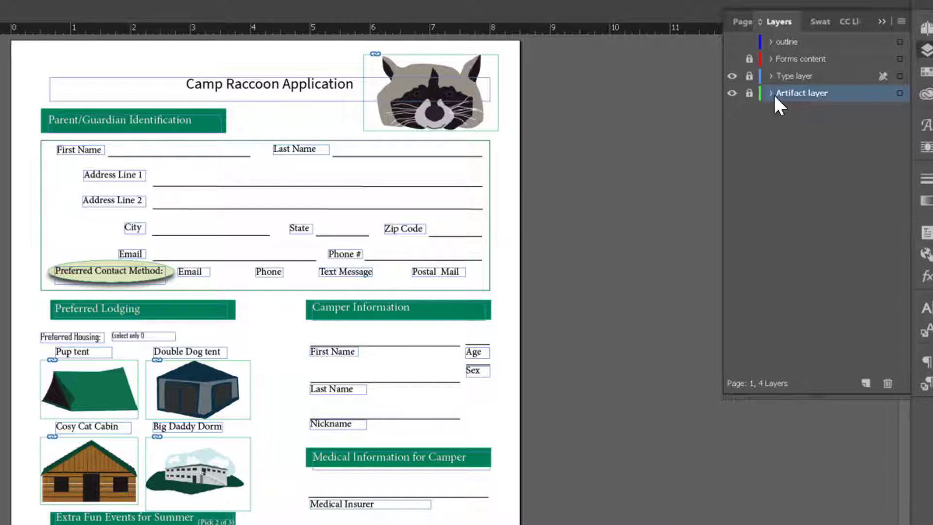
Step: Delete the outline layer
{"action": "left_click", "coordinate": [790, 43]}
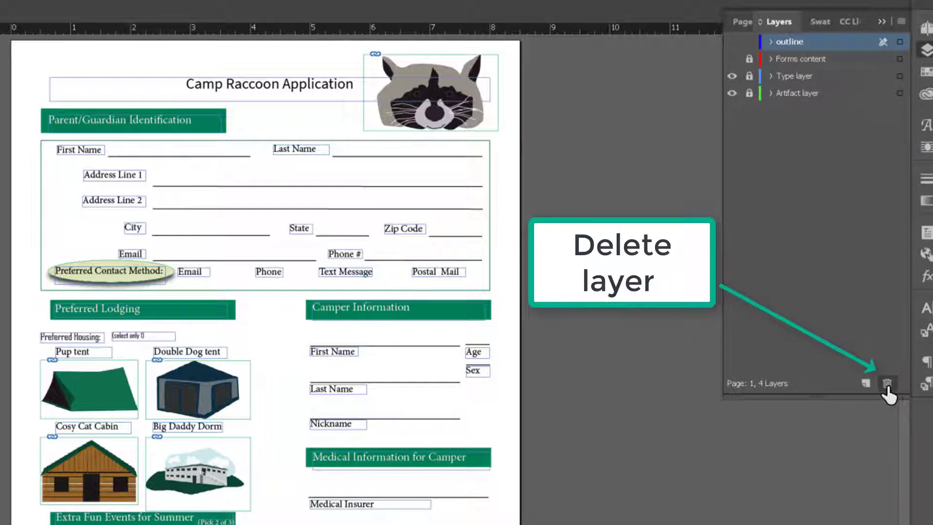
{"action": "left_click", "coordinate": [888, 385]}
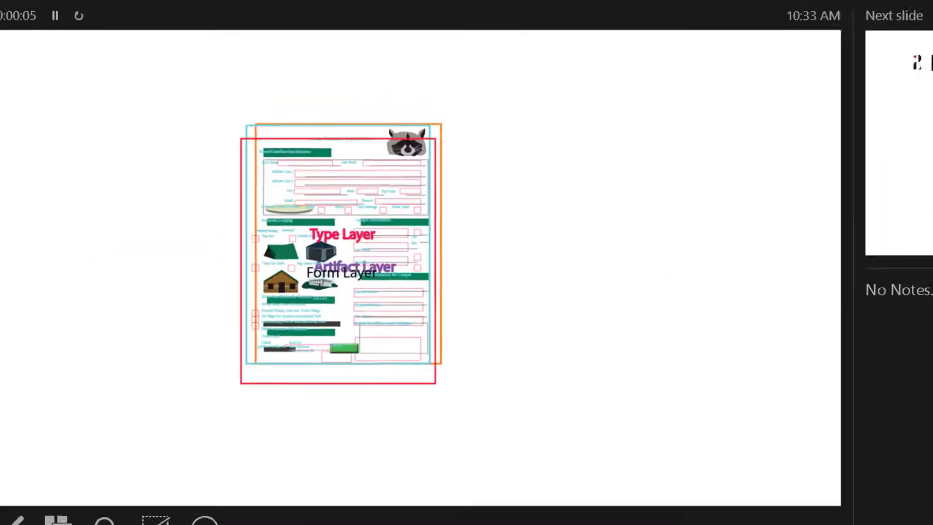
{"action": "key", "text": "Right"}
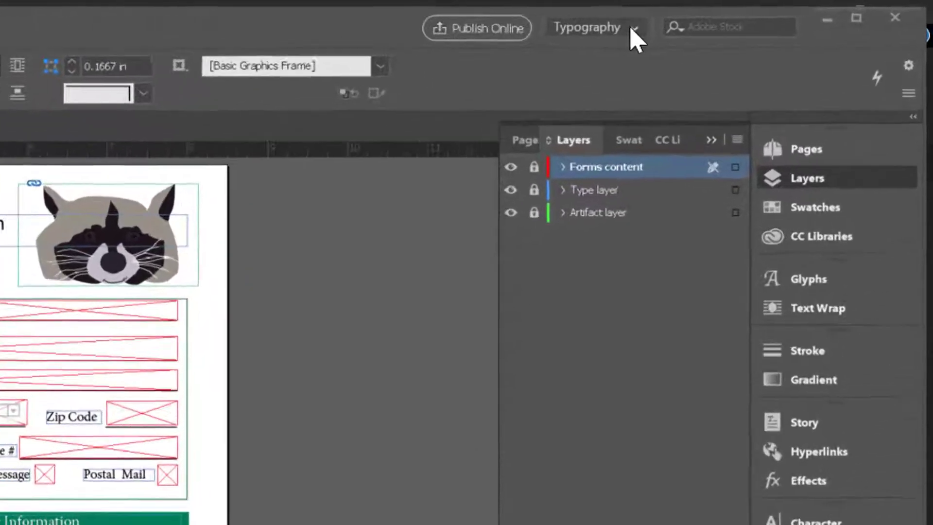
{"action": "left_click", "coordinate": [631, 29]}
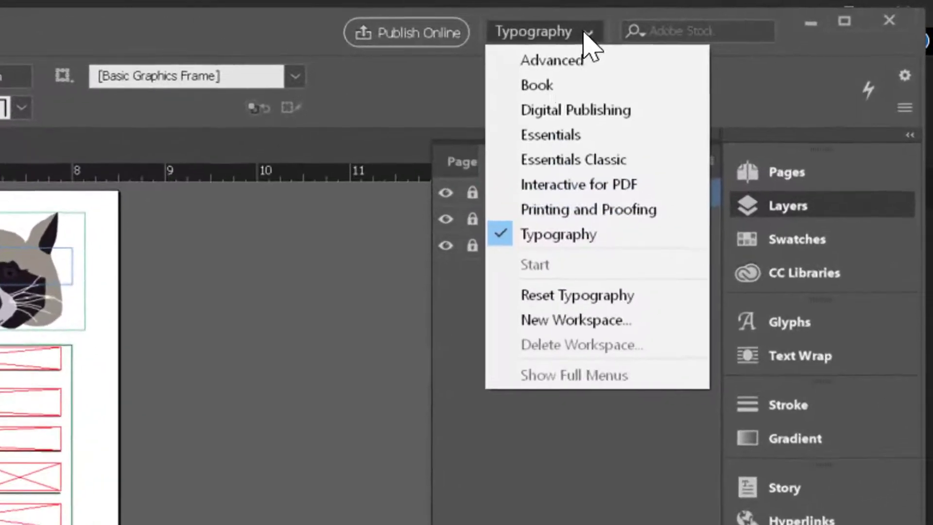
{"action": "left_click", "coordinate": [603, 200]}
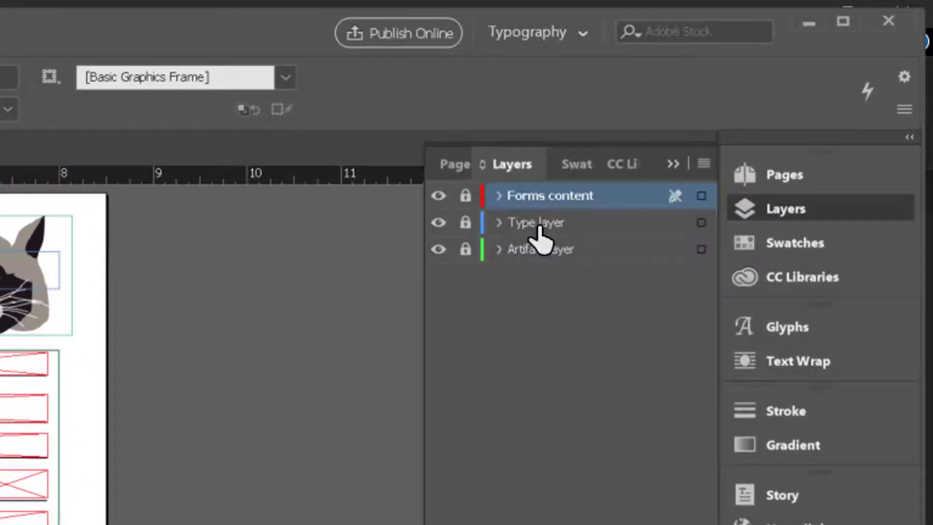
Step: Select the Type layer, hide the Forms content and Artifact layers, and unlock the Type layer
{"action": "left_click", "coordinate": [541, 225]}
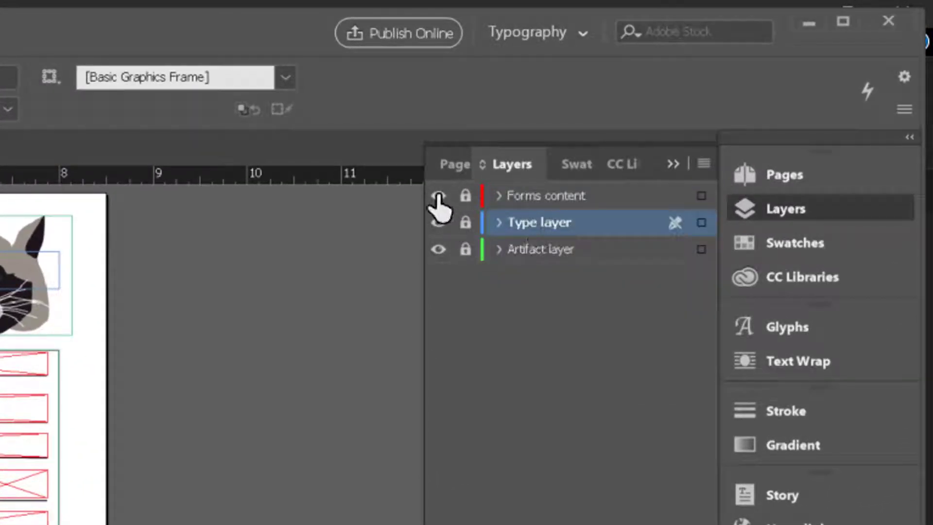
{"action": "left_click", "coordinate": [438, 195]}
{"action": "left_click", "coordinate": [440, 249]}
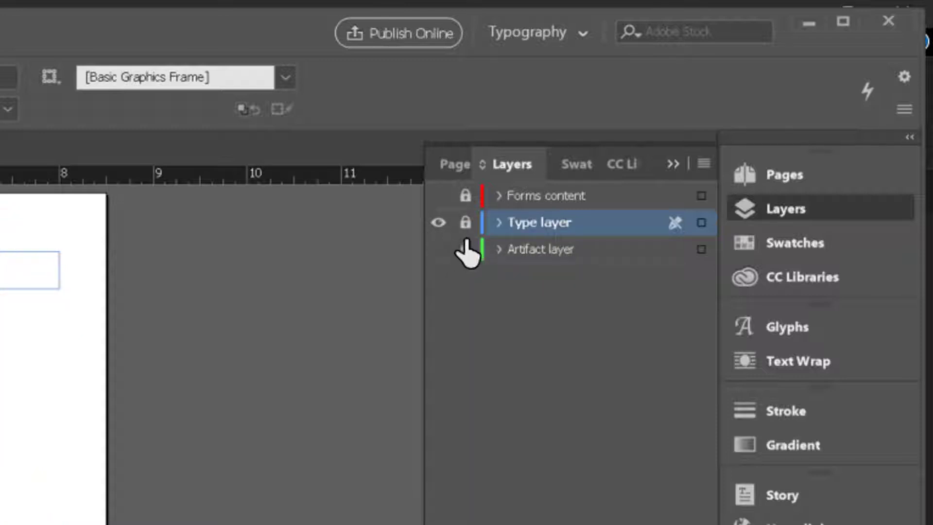
{"action": "left_click", "coordinate": [465, 224]}
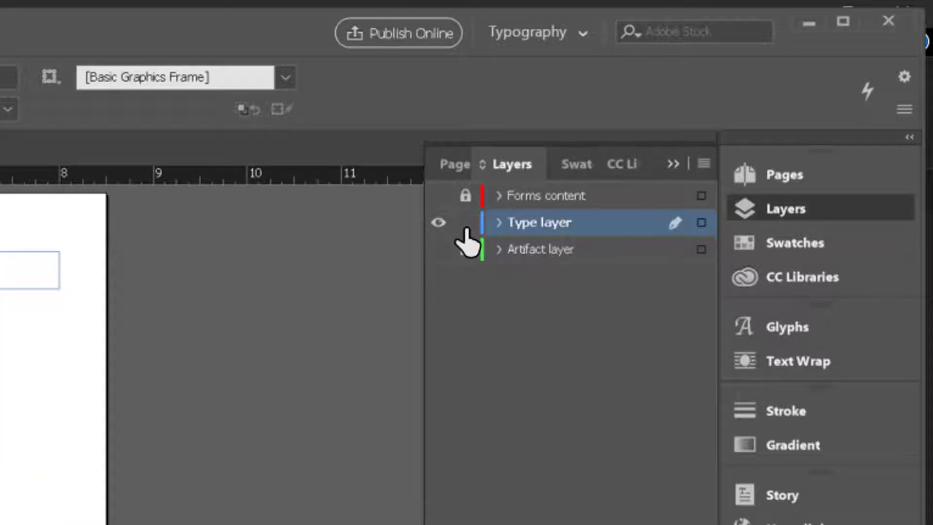
{"action": "left_click", "coordinate": [465, 248]}
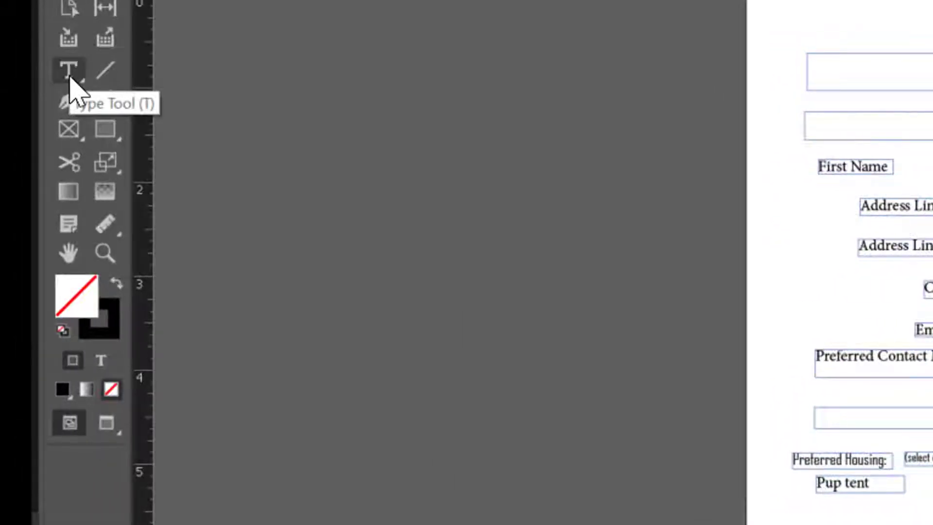
Step: Draw a text frame about 3 in by 0.4 in above the title and enter 'Type in here'
{"action": "left_click", "coordinate": [69, 73]}
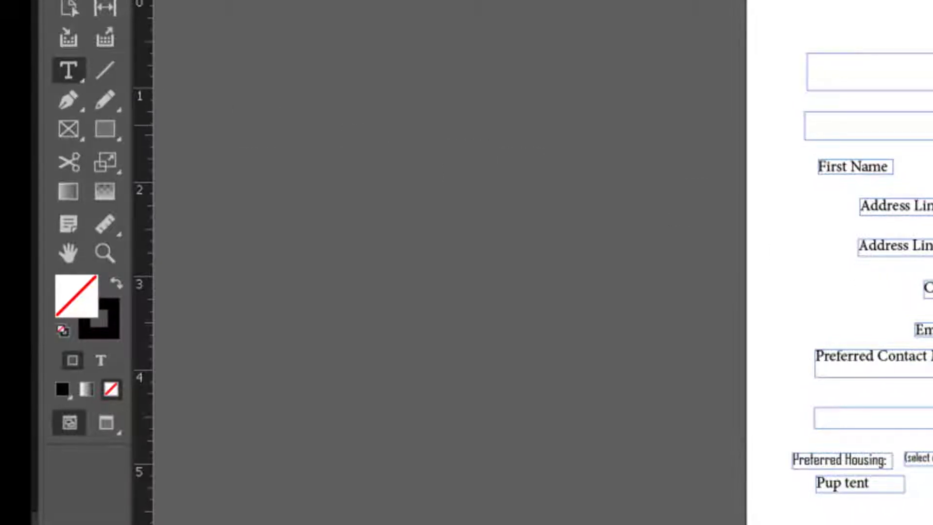
{"action": "left_click_drag", "start_coordinate": [470, 5], "coordinate": [754, 27]}
{"action": "left_click_drag", "start_coordinate": [344, 32], "coordinate": [346, 42]}
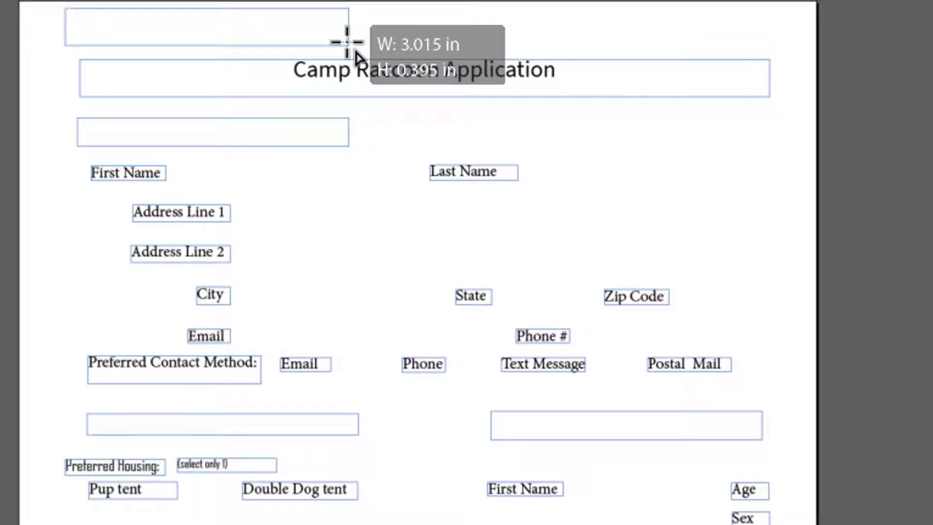
{"action": "type", "text": "Type in here"}
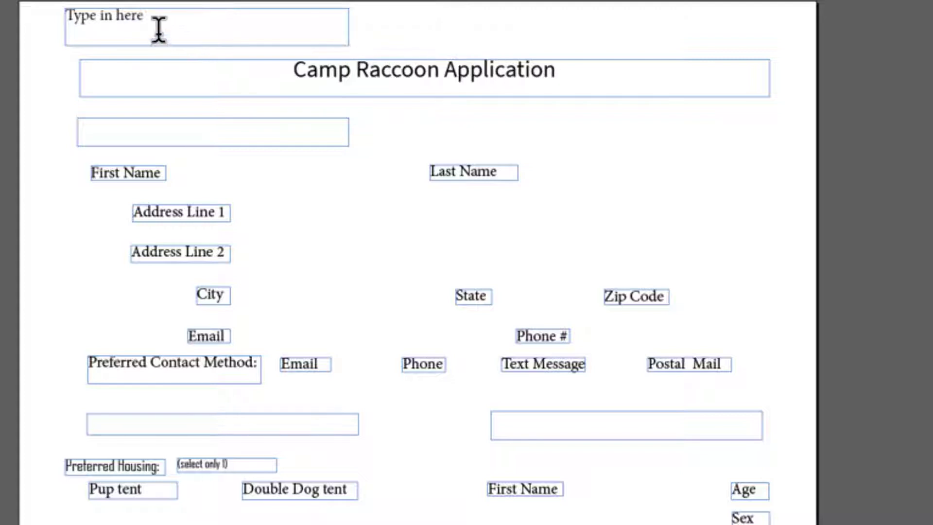
Step: Format the 'Type in here' text as 18 pt Berlin Sans FB Demi
{"action": "left_click_drag", "start_coordinate": [157, 22], "coordinate": [68, 17]}
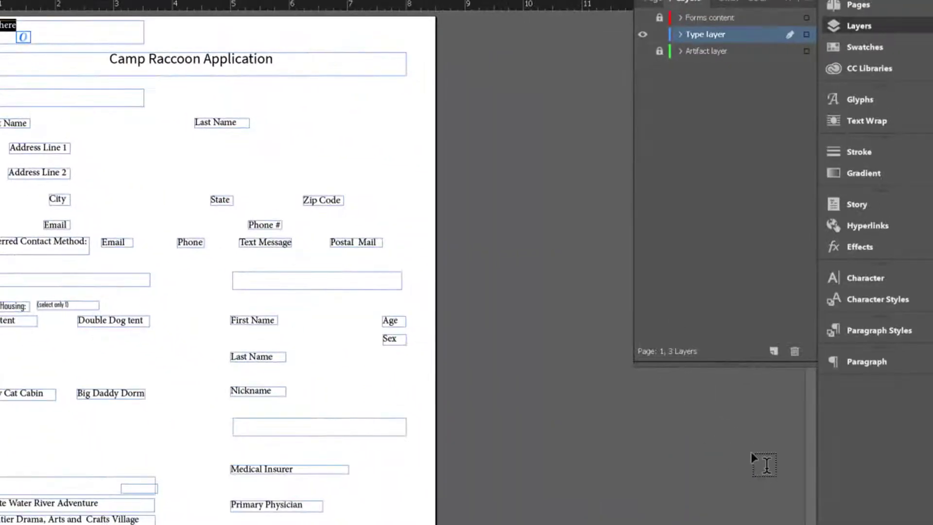
{"action": "left_click", "coordinate": [863, 335]}
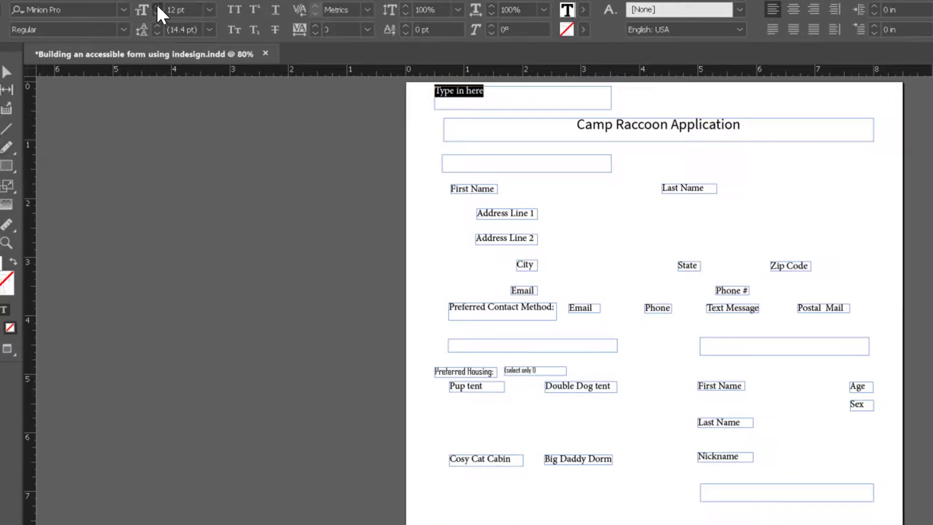
{"action": "left_click", "coordinate": [157, 6]}
{"action": "left_click", "coordinate": [157, 6]}
{"action": "left_click", "coordinate": [157, 6]}
{"action": "left_click", "coordinate": [157, 6]}
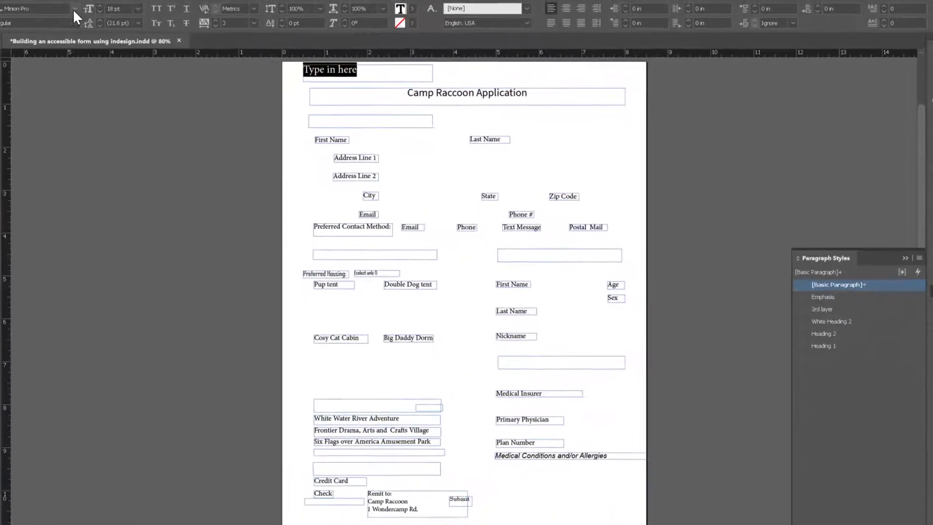
{"action": "left_click", "coordinate": [86, 9]}
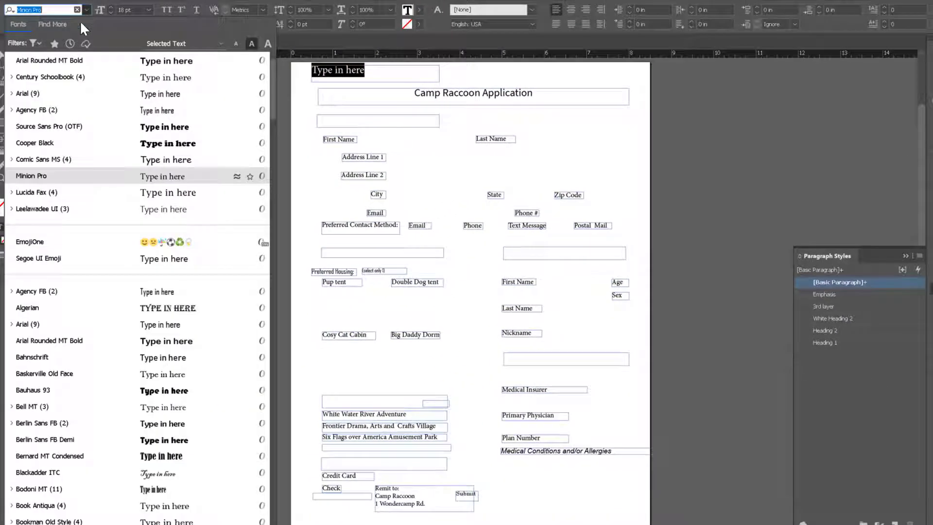
{"action": "left_click", "coordinate": [54, 439]}
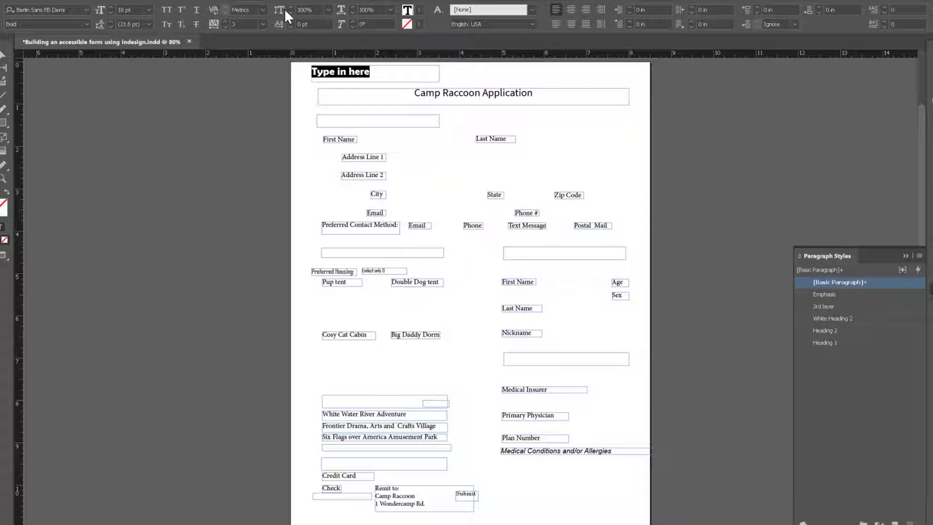
Step: Colour the 'Type in here' text red (C=15 M=100 Y=100 K=0)
{"action": "left_click", "coordinate": [419, 8]}
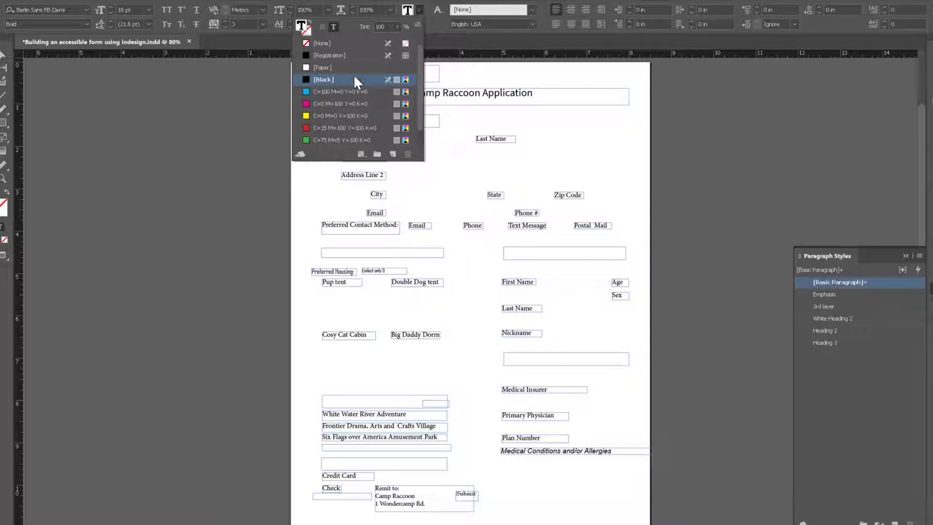
{"action": "left_click", "coordinate": [332, 126]}
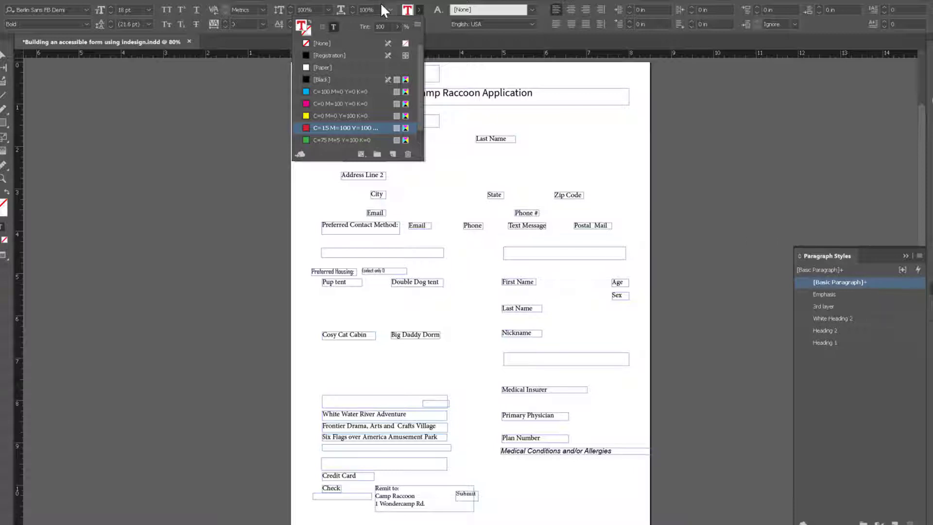
{"action": "left_click", "coordinate": [474, 141]}
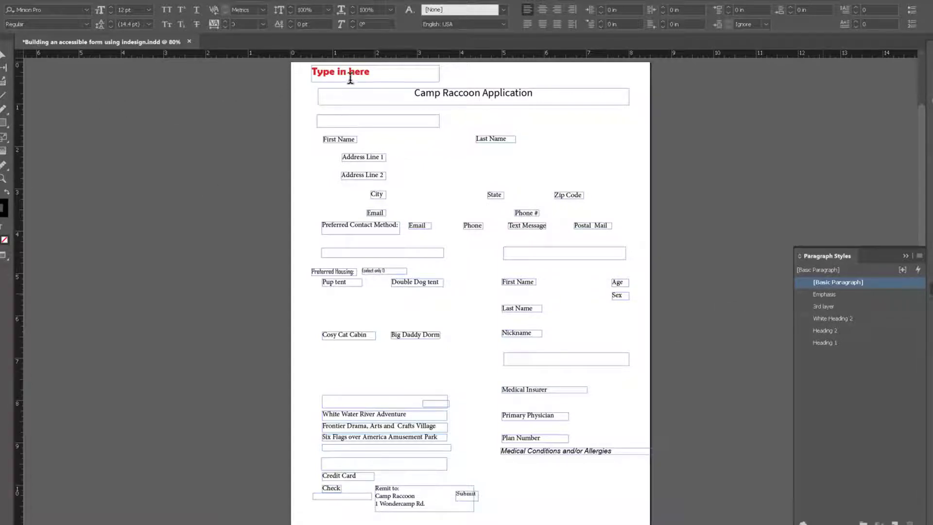
{"action": "left_click", "coordinate": [371, 73]}
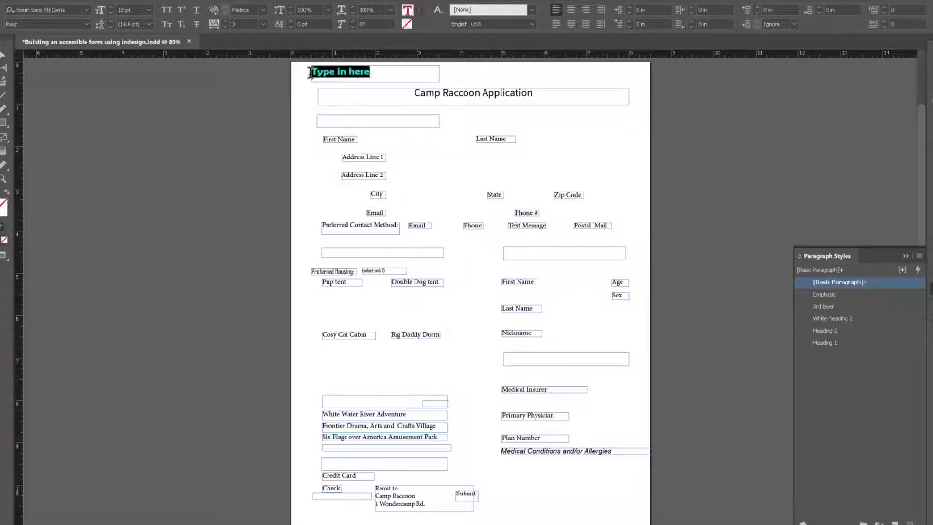
{"action": "left_click", "coordinate": [310, 72], "text": "shift"}
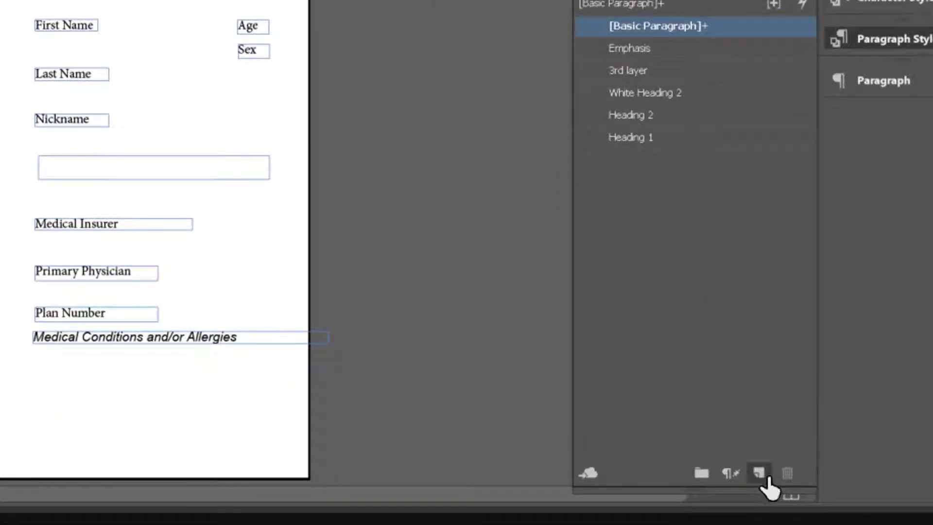
Step: Create a paragraph style from the text named Red heading with its PDF export tag set to H2
{"action": "left_click", "coordinate": [759, 475]}
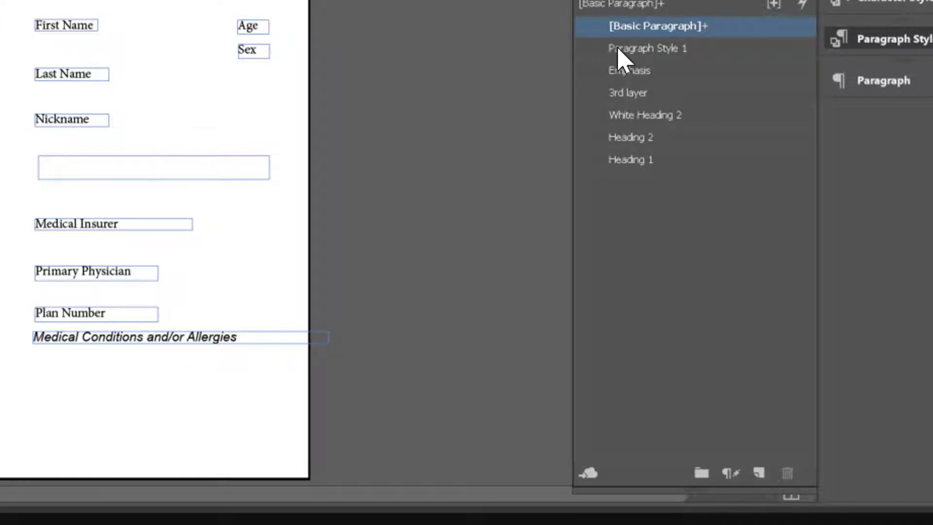
{"action": "double_click", "coordinate": [685, 49]}
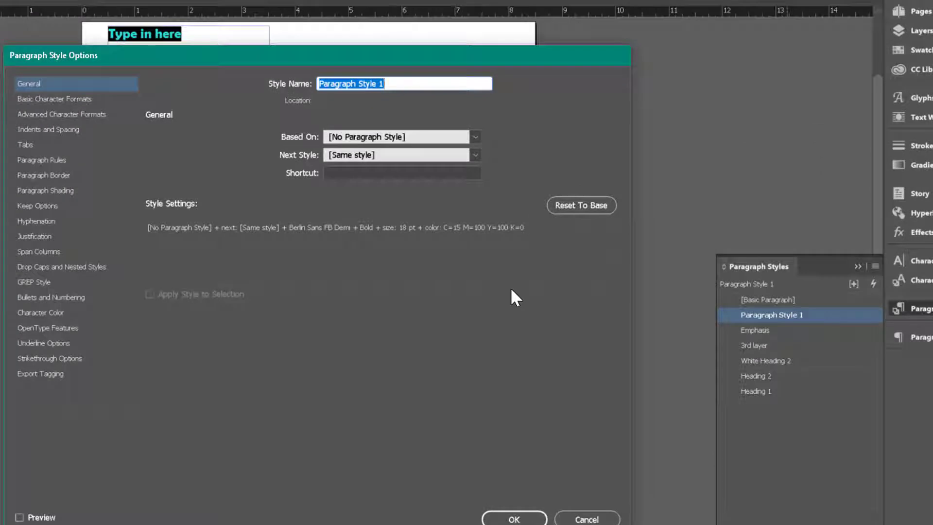
{"action": "type", "text": "Red"}
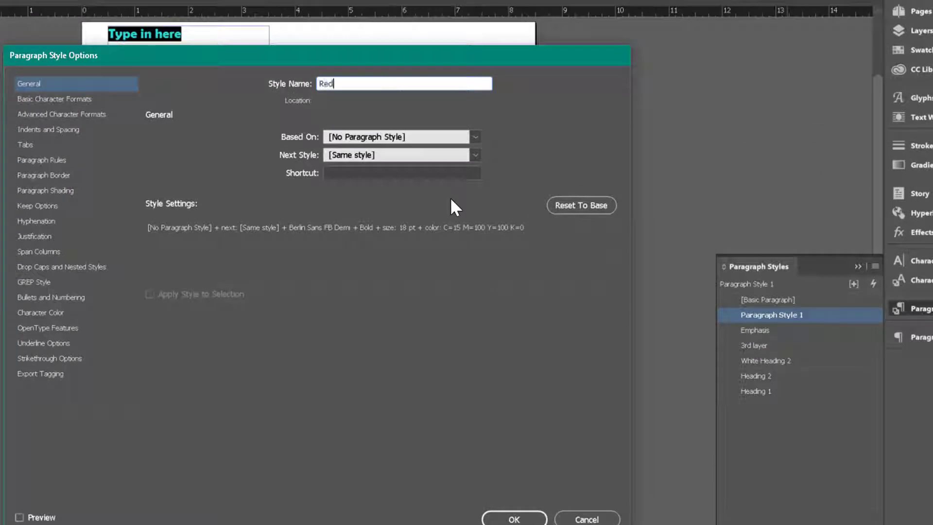
{"action": "type", "text": " heading"}
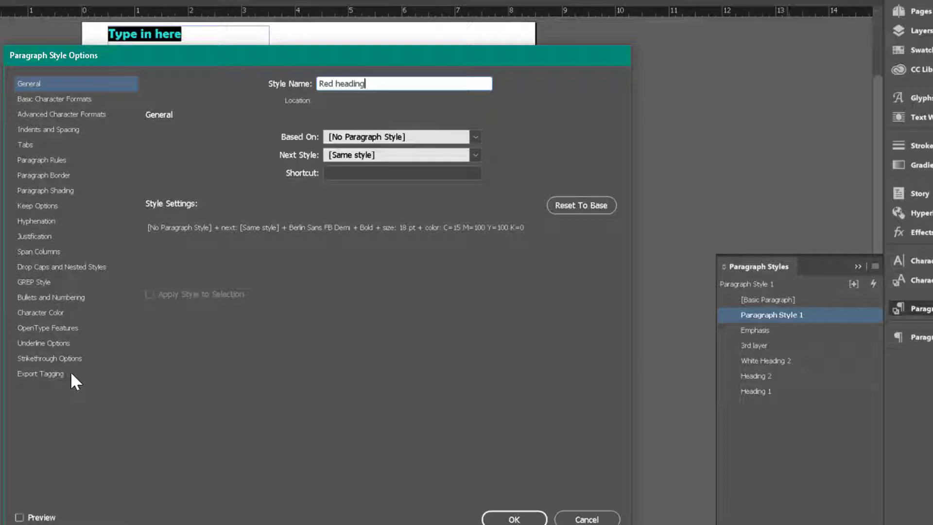
{"action": "left_click", "coordinate": [33, 374]}
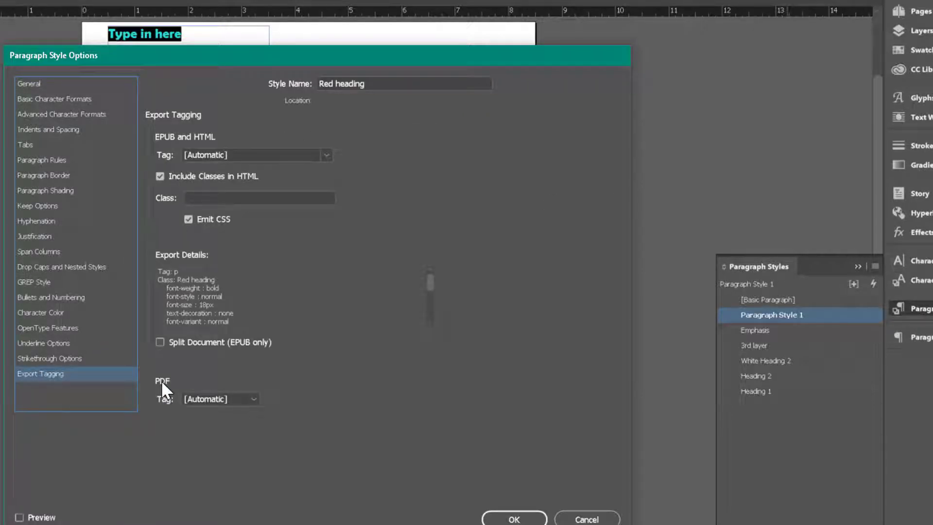
{"action": "left_click", "coordinate": [255, 399]}
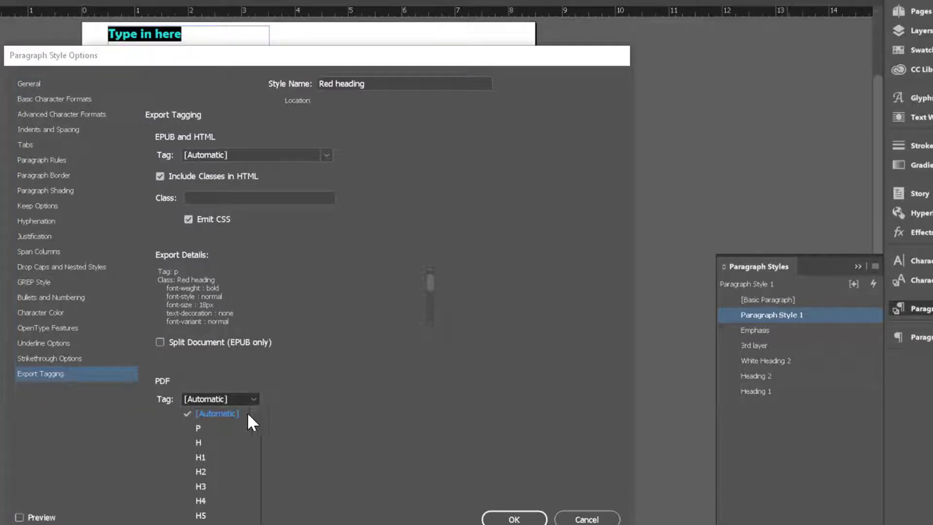
{"action": "left_click", "coordinate": [223, 471]}
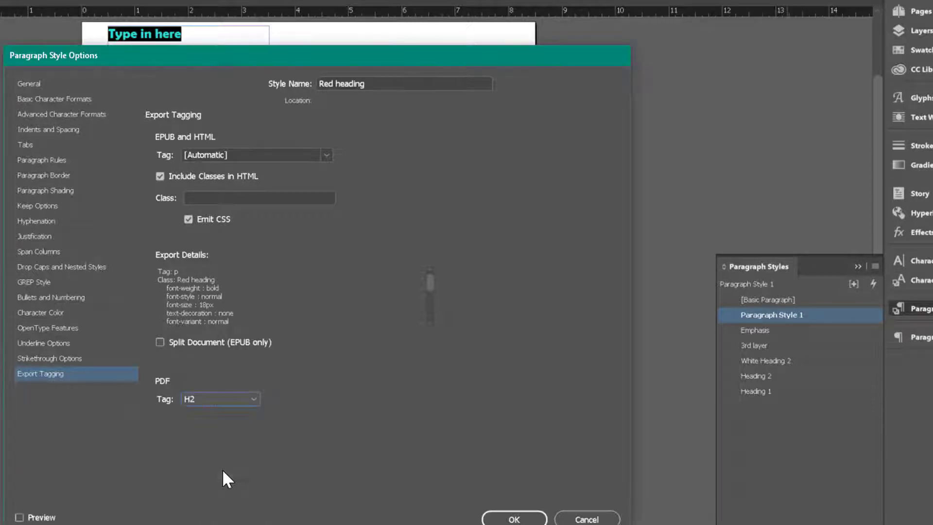
{"action": "left_click", "coordinate": [500, 521]}
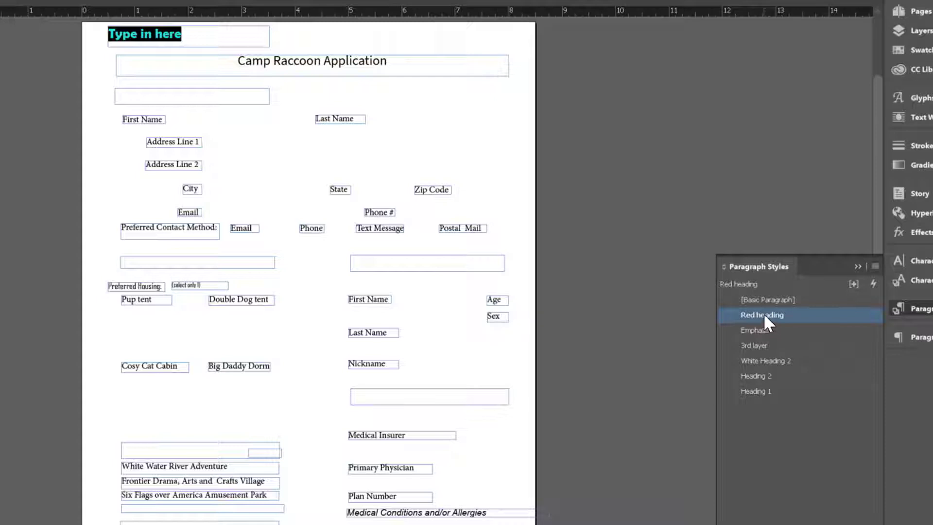
Step: Inspect which paragraph styles are applied to the form's various text frames
{"action": "left_click", "coordinate": [204, 95]}
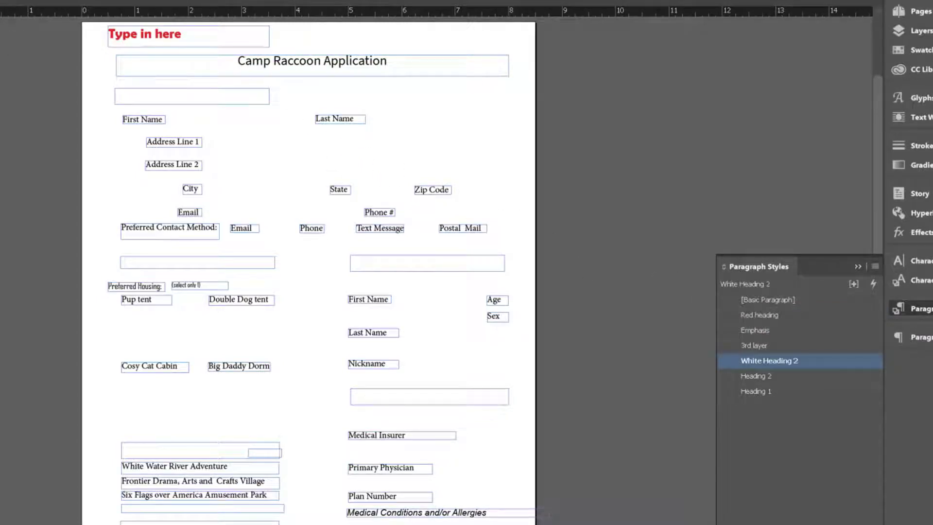
{"action": "key", "text": "Escape"}
{"action": "left_click", "coordinate": [162, 267]}
{"action": "left_click", "coordinate": [415, 266]}
{"action": "left_click", "coordinate": [199, 453]}
{"action": "left_click", "coordinate": [256, 524]}
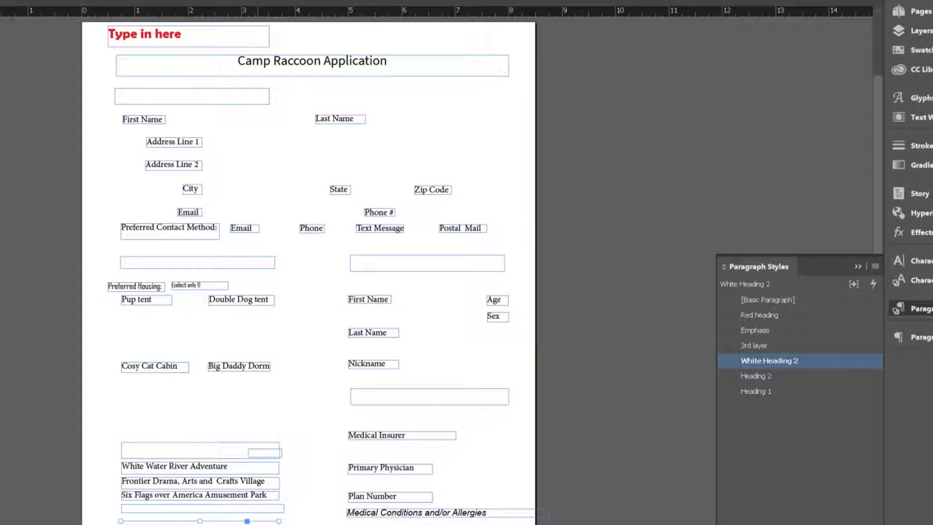
{"action": "left_click", "coordinate": [348, 69]}
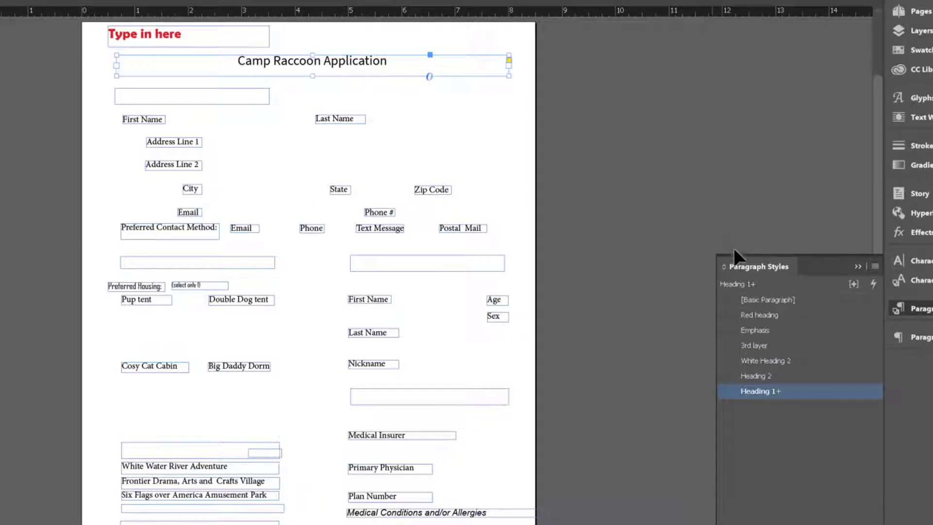
{"action": "mouse_move", "coordinate": [775, 391]}
{"action": "left_click", "coordinate": [606, 287]}
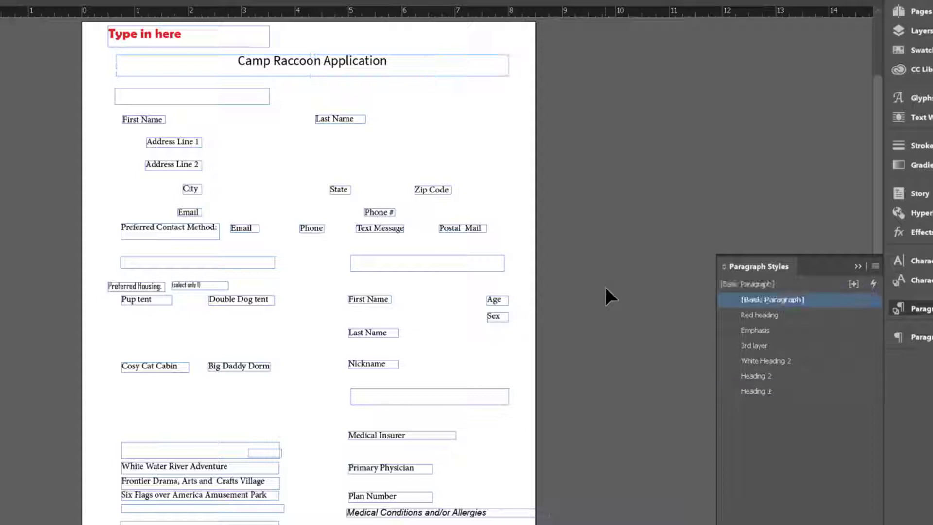
{"action": "left_click", "coordinate": [162, 40]}
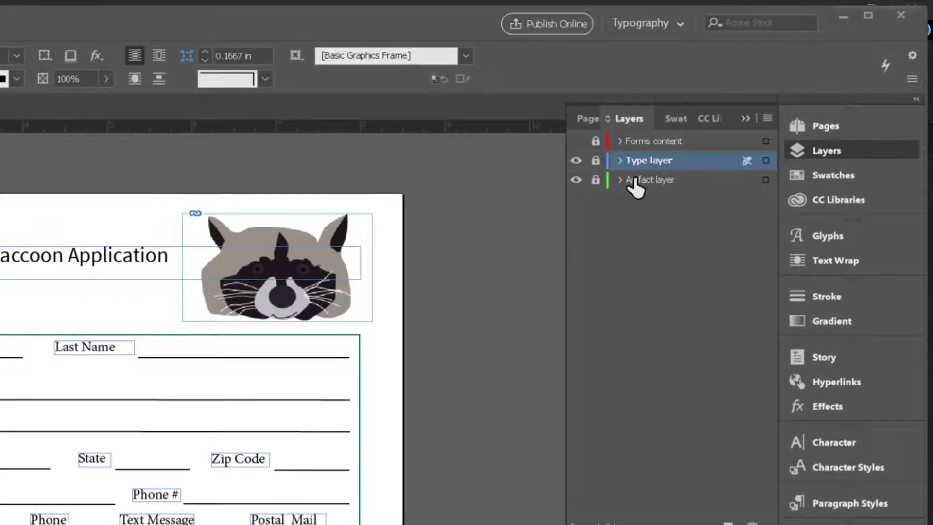
Step: Unlock and select the Artifact layer and show the document grid
{"action": "left_click", "coordinate": [633, 180]}
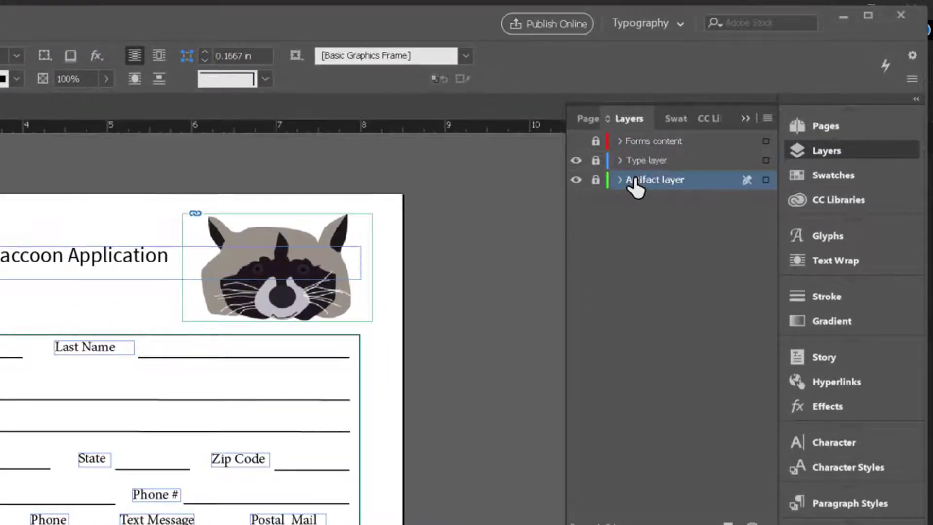
{"action": "left_click", "coordinate": [596, 181]}
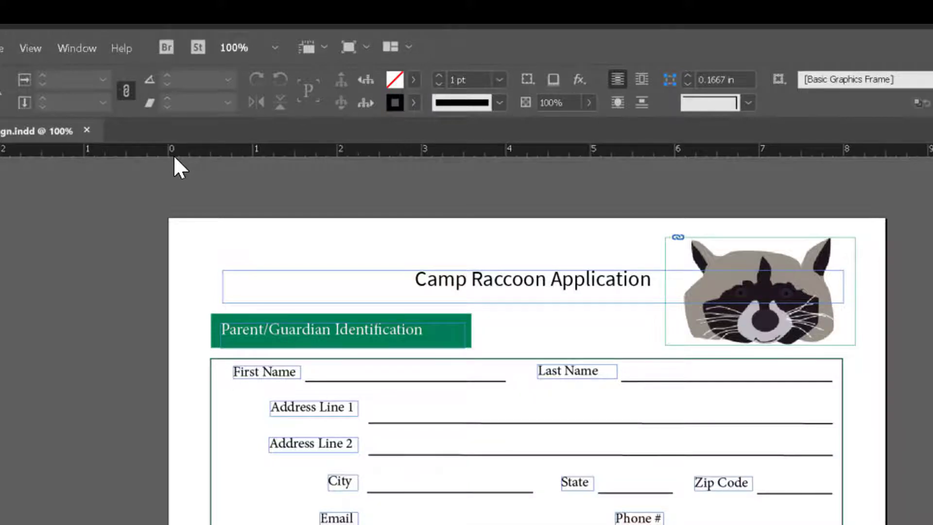
{"action": "left_click", "coordinate": [27, 47]}
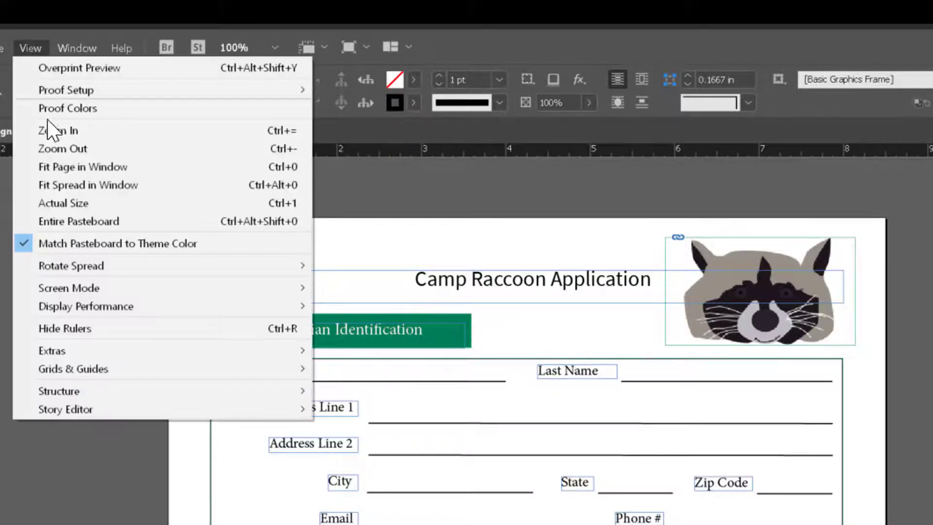
{"action": "mouse_move", "coordinate": [89, 379]}
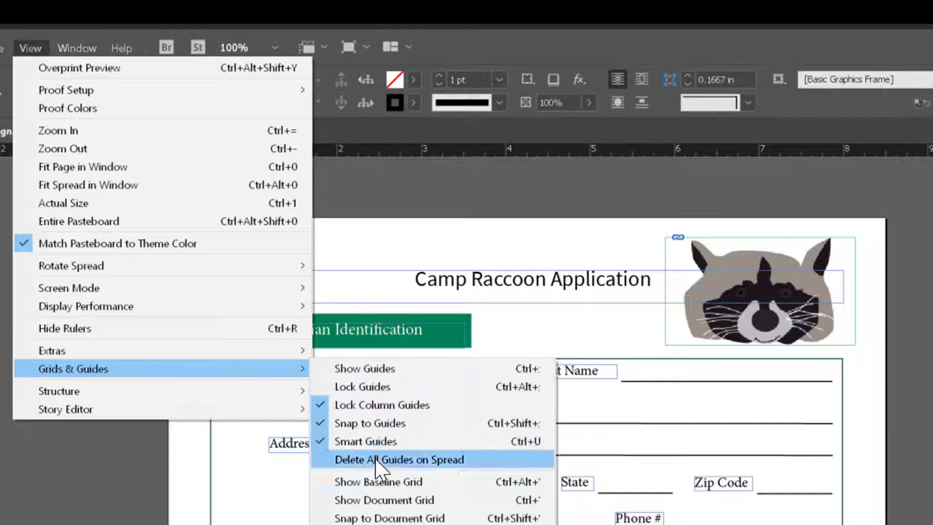
{"action": "left_click", "coordinate": [394, 501]}
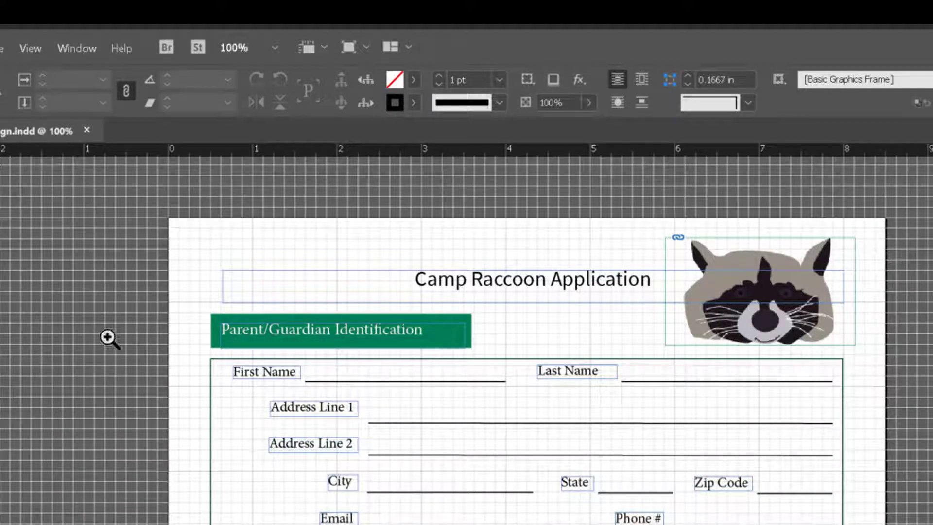
Step: Draw a rectangle about 3.6 in by 0.5 in above the Camp Raccoon Application title
{"action": "key", "text": "z"}
{"action": "left_click_drag", "start_coordinate": [201, 244], "coordinate": [729, 360]}
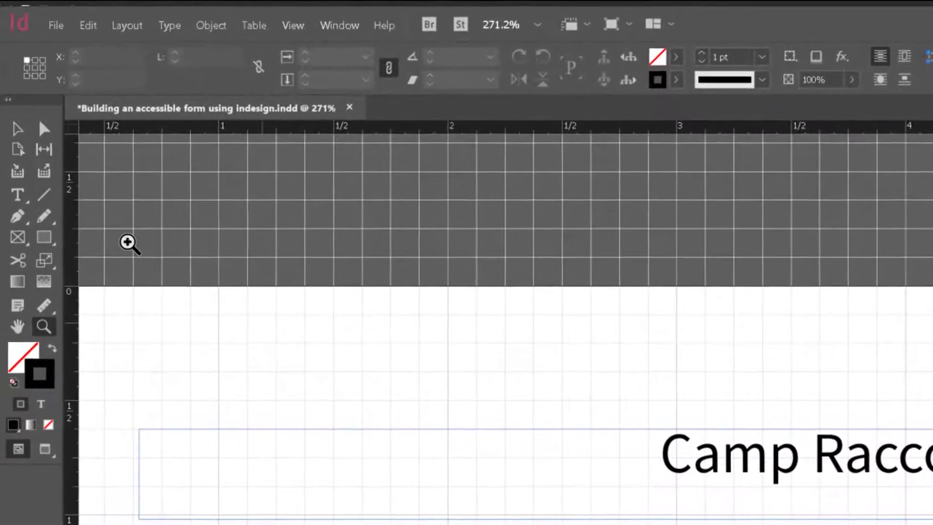
{"action": "left_click", "coordinate": [53, 237]}
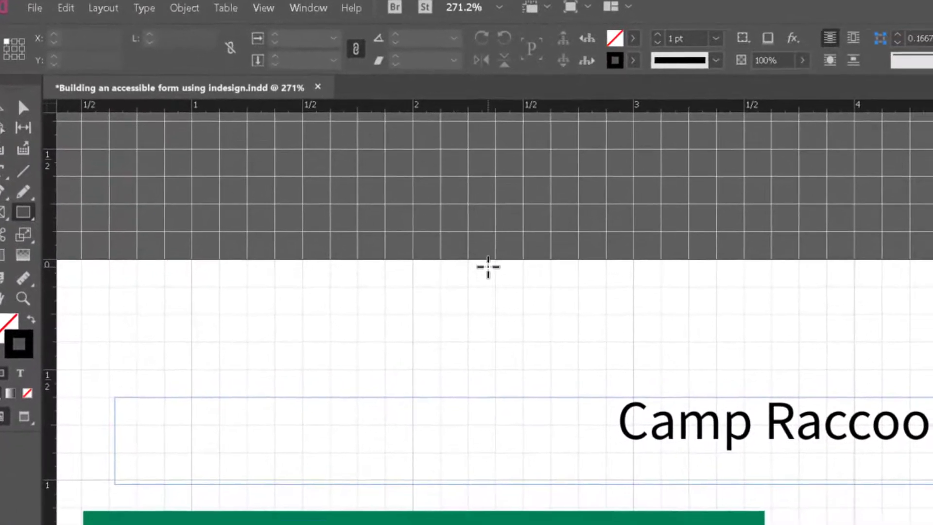
{"action": "left_click_drag", "start_coordinate": [488, 266], "coordinate": [932, 380]}
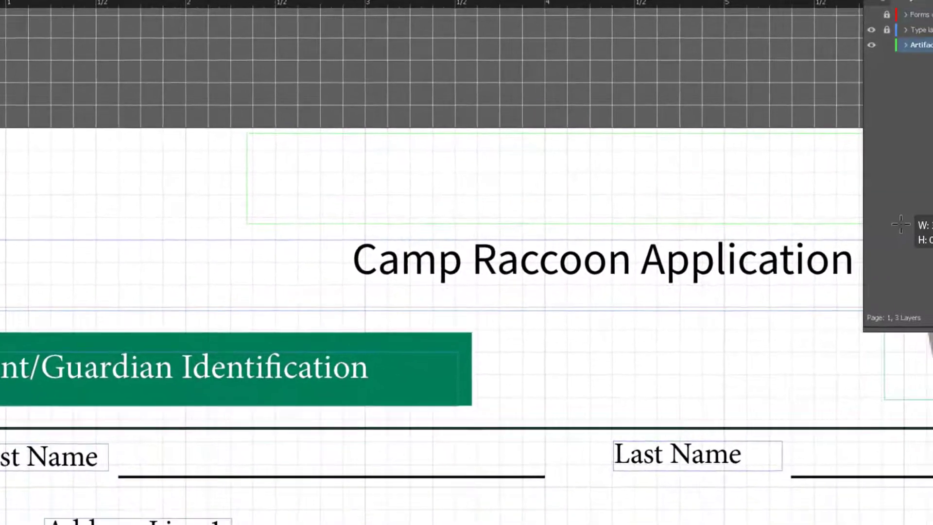
{"action": "left_click_drag", "start_coordinate": [900, 224], "coordinate": [897, 224]}
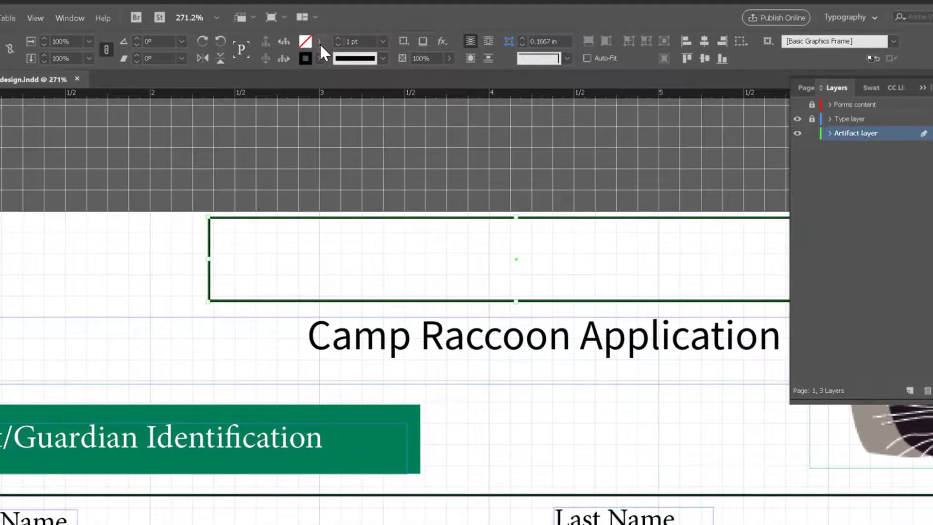
Step: Fill the rectangle with yellow (C=0 M=0 Y=100 K=0)
{"action": "left_click", "coordinate": [319, 41]}
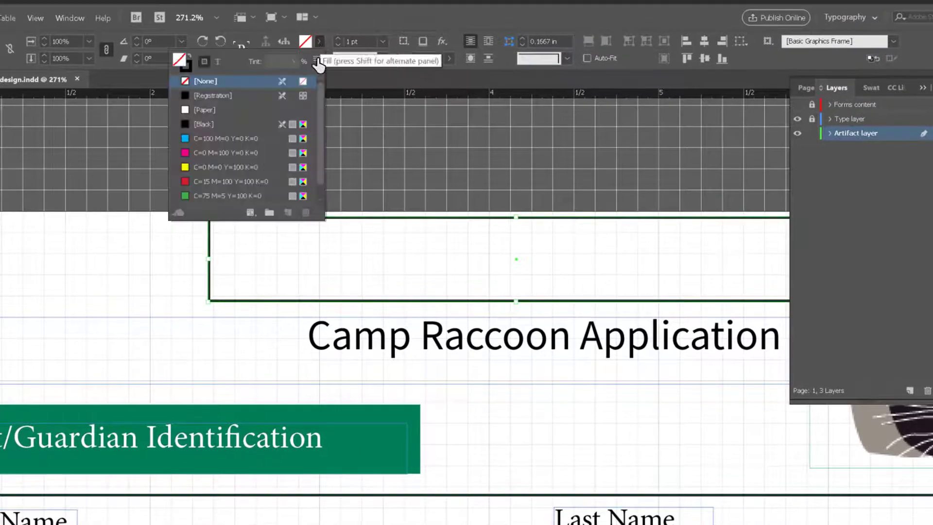
{"action": "left_click", "coordinate": [238, 167]}
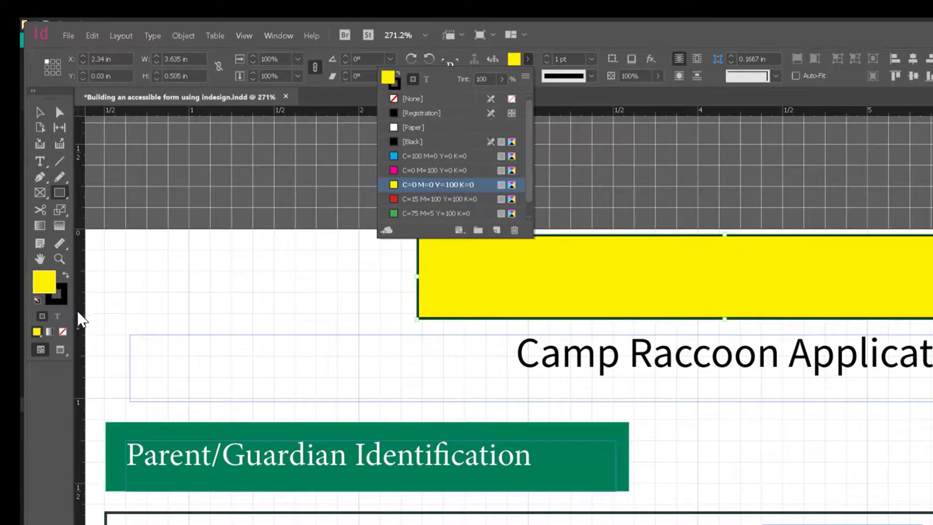
{"action": "left_click", "coordinate": [577, 99]}
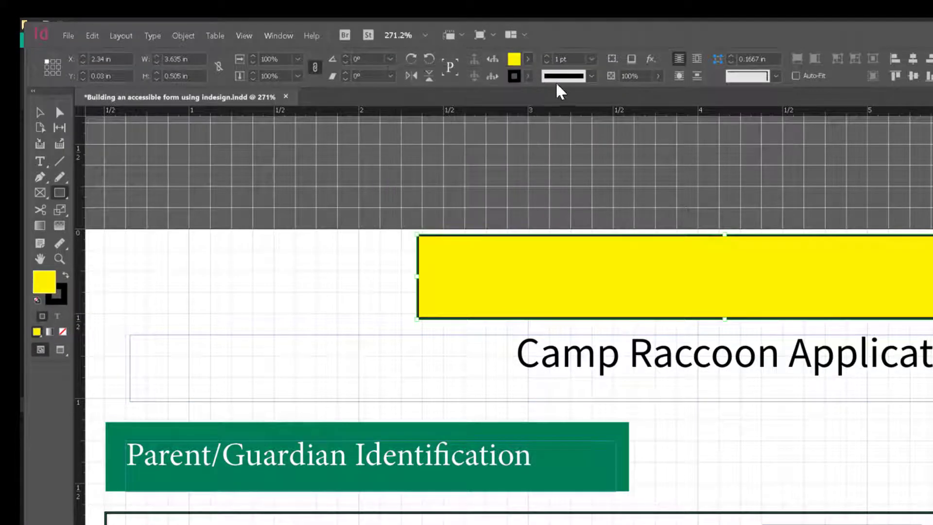
{"action": "left_click", "coordinate": [527, 76]}
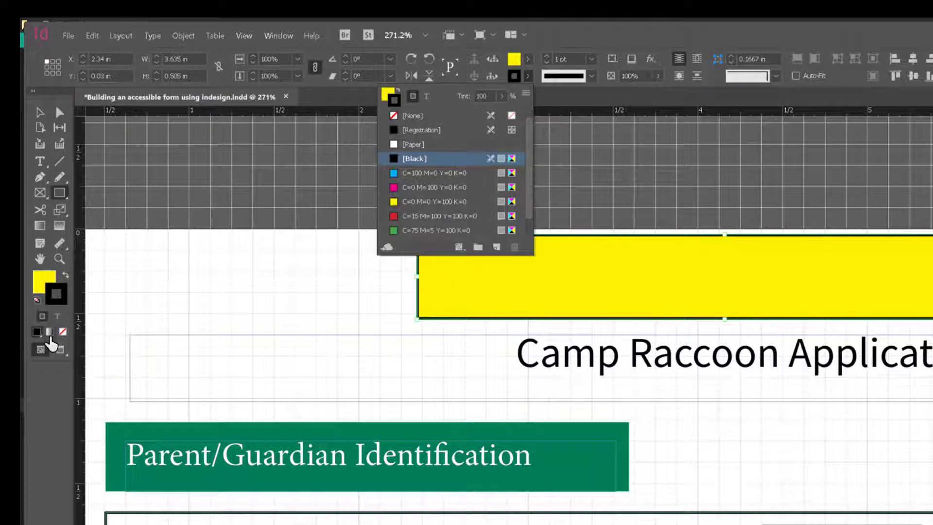
{"action": "key", "text": "Escape"}
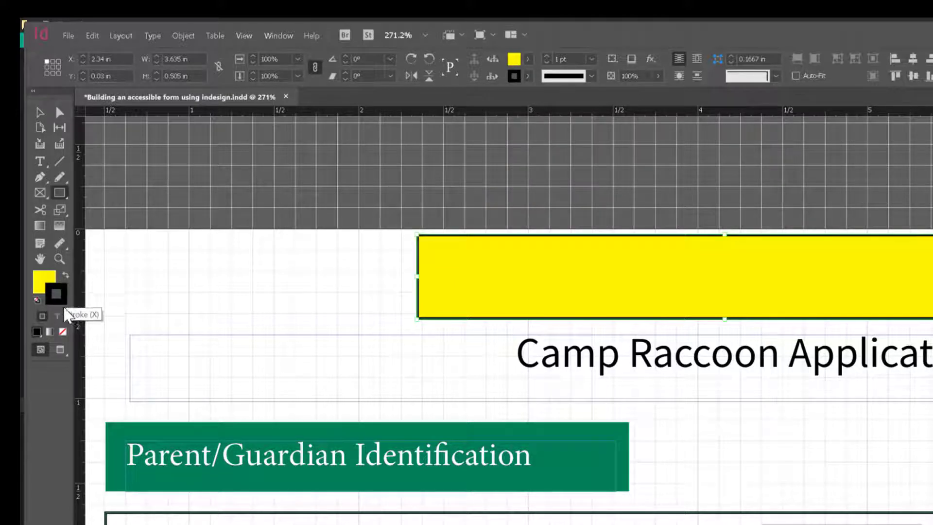
Step: Remove the yellow rectangle's stroke and move the rectangle down behind the Camp Raccoon Application title
{"action": "left_click", "coordinate": [63, 332]}
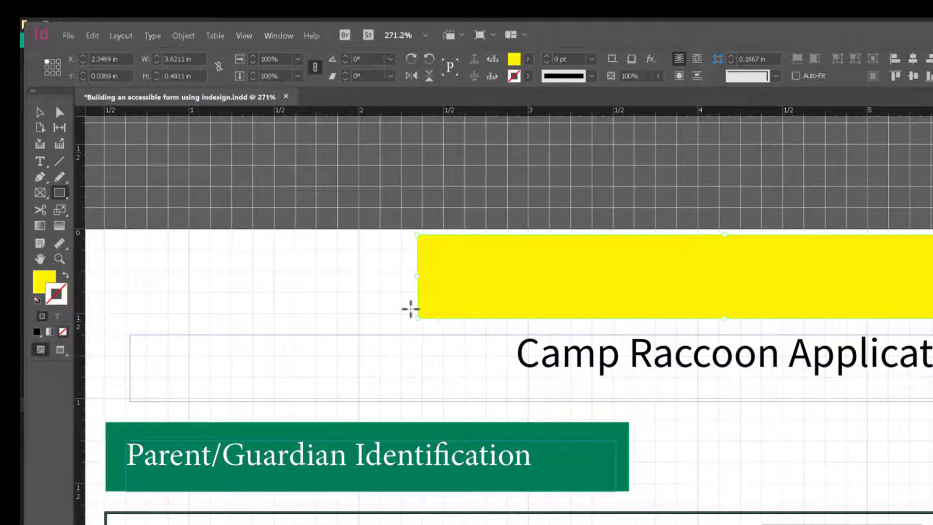
{"action": "left_click", "coordinate": [40, 113]}
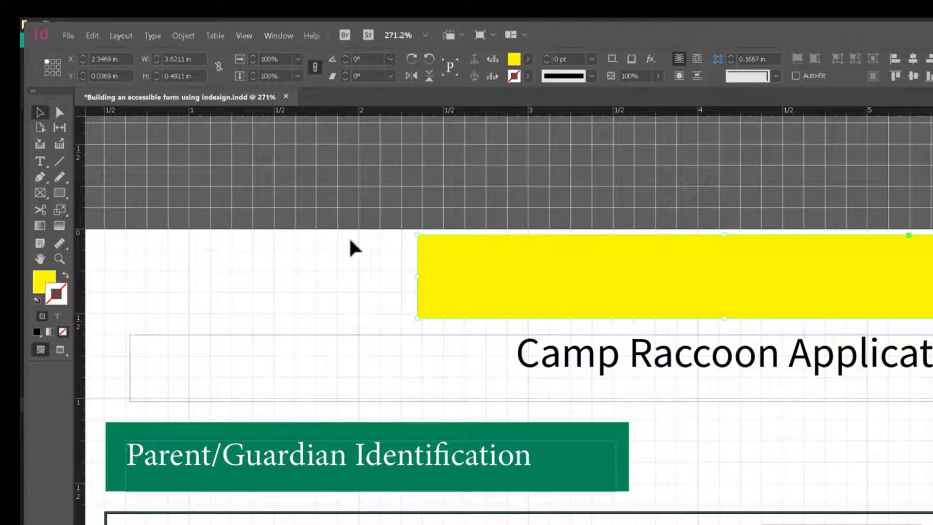
{"action": "left_click_drag", "start_coordinate": [434, 286], "coordinate": [490, 378]}
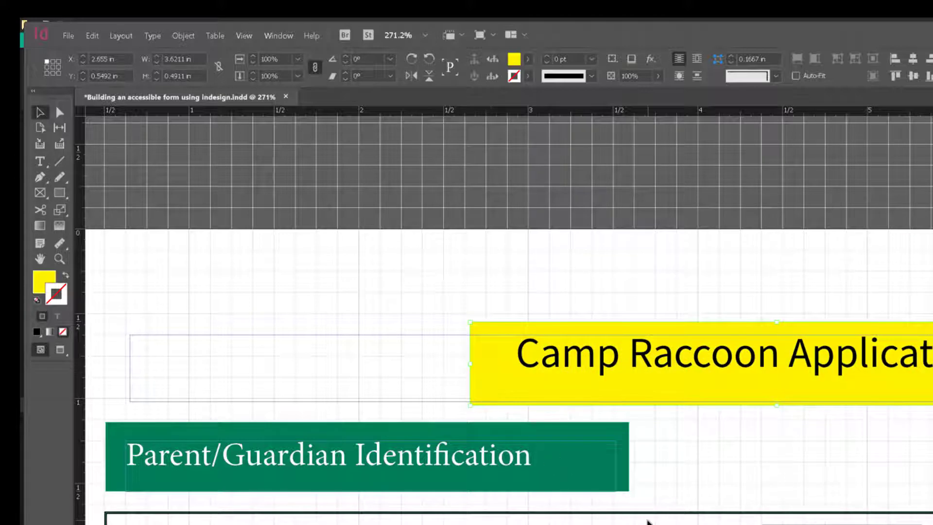
Step: Resize the yellow rectangle to fit around the title, about 3.2 in wide by 0.4 in tall
{"action": "scroll", "coordinate": [509, 316], "scroll_direction": "right", "scroll_amount": 10}
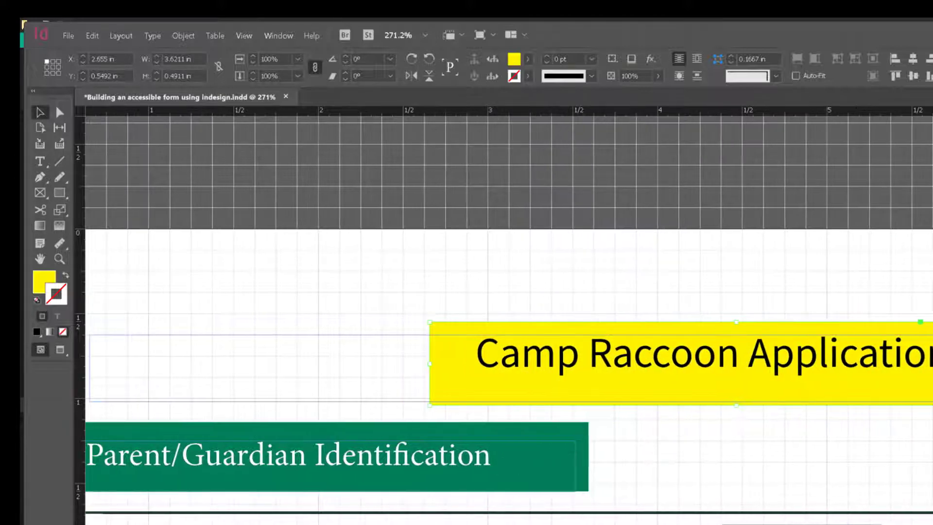
{"action": "scroll", "coordinate": [509, 316], "scroll_direction": "right", "scroll_amount": 1}
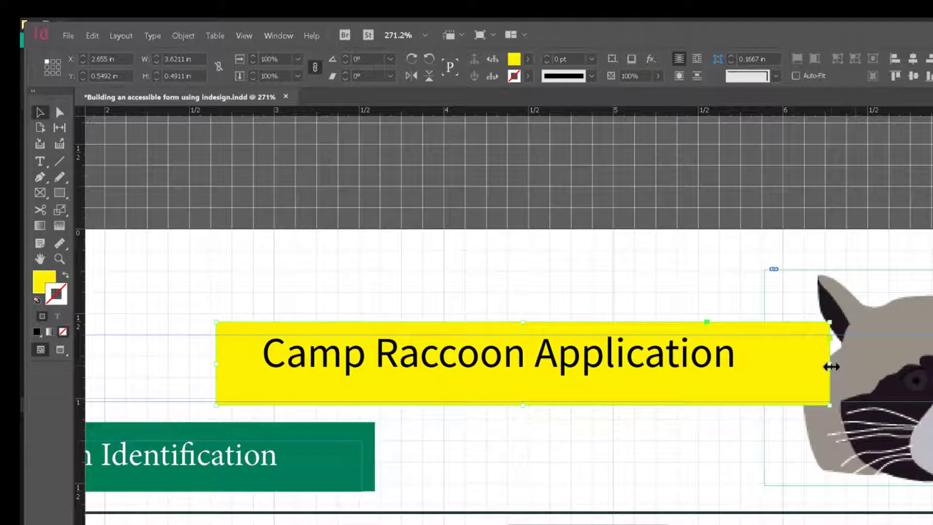
{"action": "left_click_drag", "start_coordinate": [830, 364], "coordinate": [764, 367]}
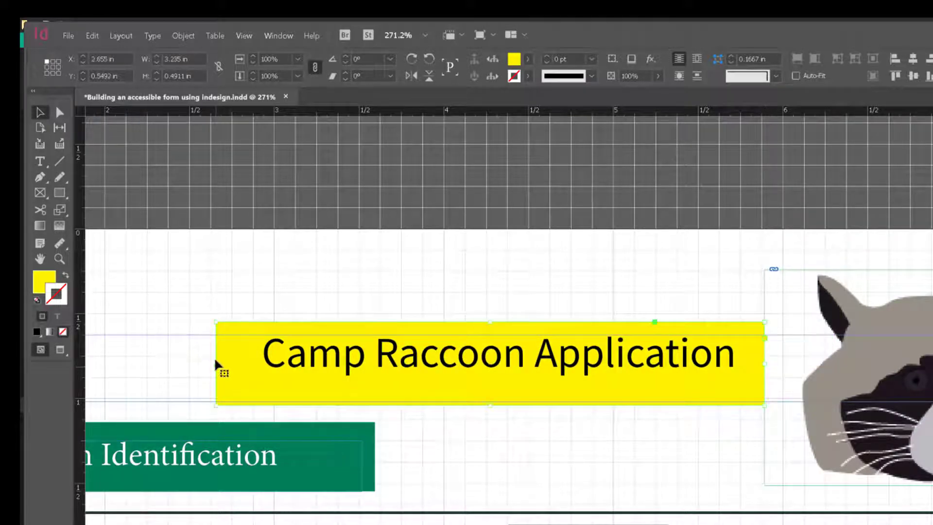
{"action": "left_click_drag", "start_coordinate": [217, 364], "coordinate": [266, 388]}
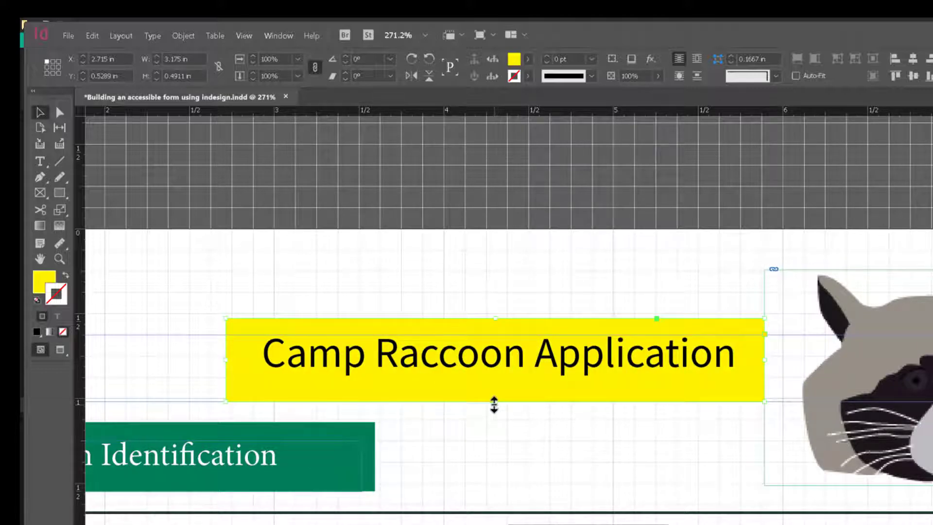
{"action": "left_click_drag", "start_coordinate": [494, 403], "coordinate": [494, 400]}
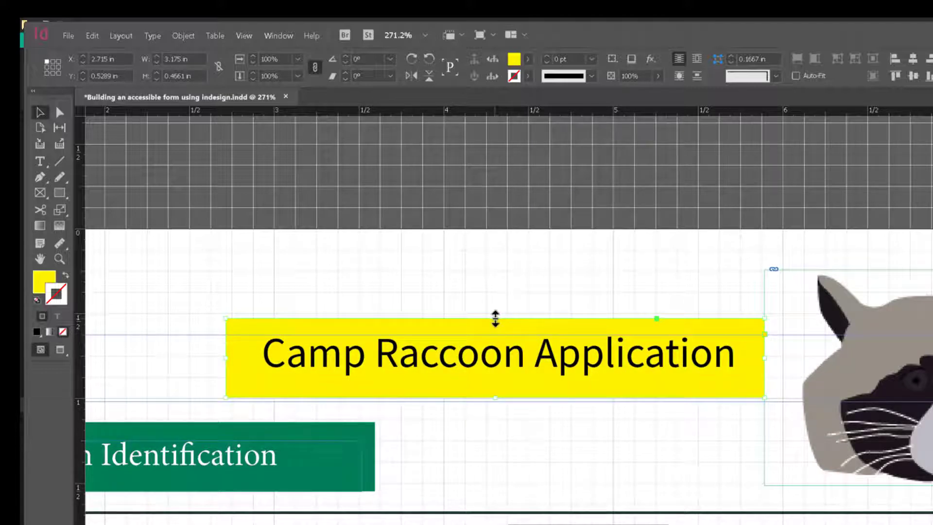
{"action": "left_click_drag", "start_coordinate": [495, 317], "coordinate": [496, 327]}
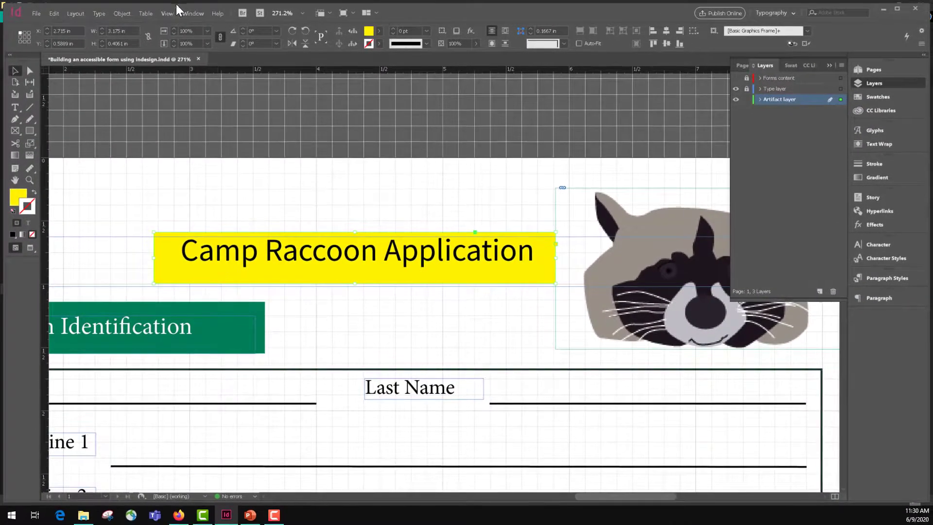
Step: Fit the page in the window, select all objects, and apply the Artifact tag in Object Export Options
{"action": "left_click", "coordinate": [167, 14]}
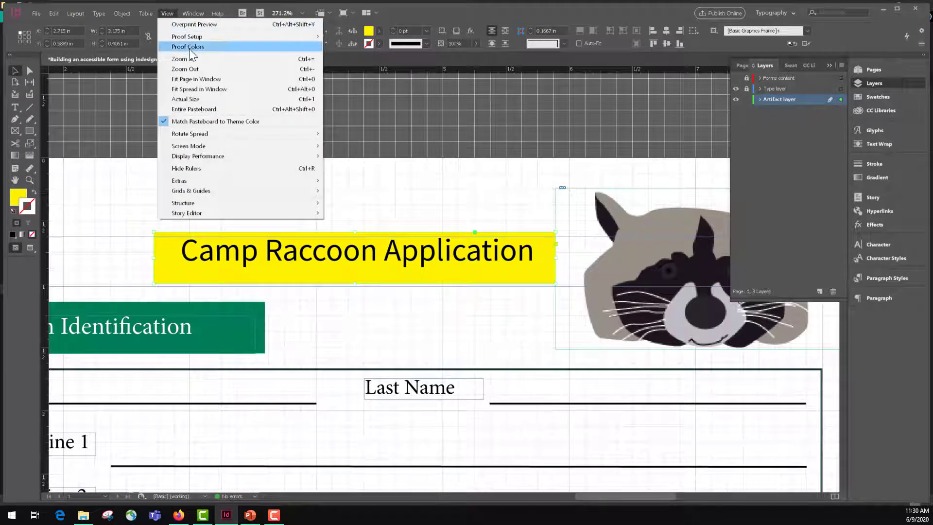
{"action": "left_click", "coordinate": [202, 80]}
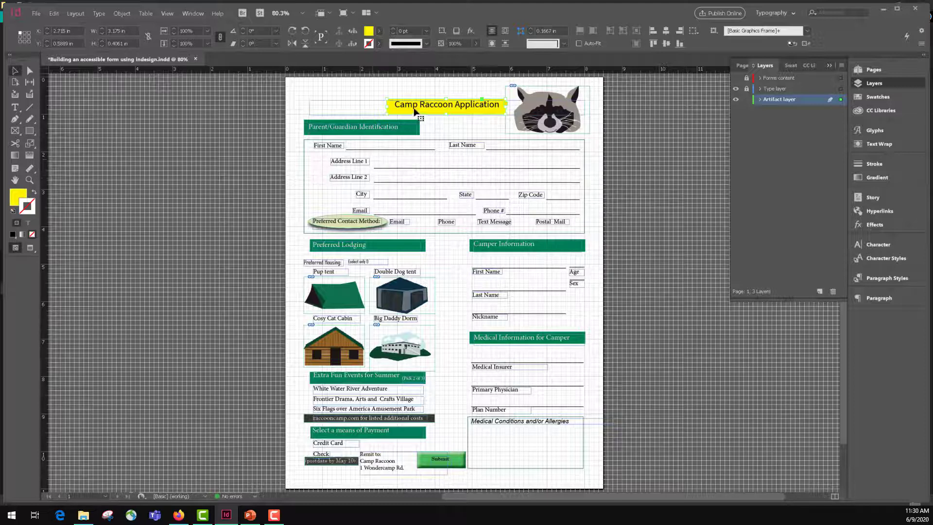
{"action": "key", "text": "ctrl+a"}
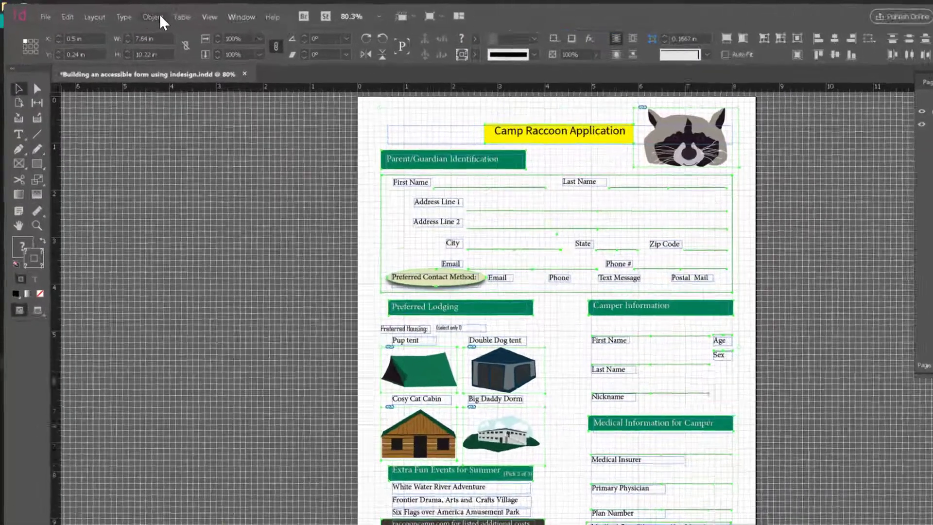
{"action": "left_click", "coordinate": [128, 14]}
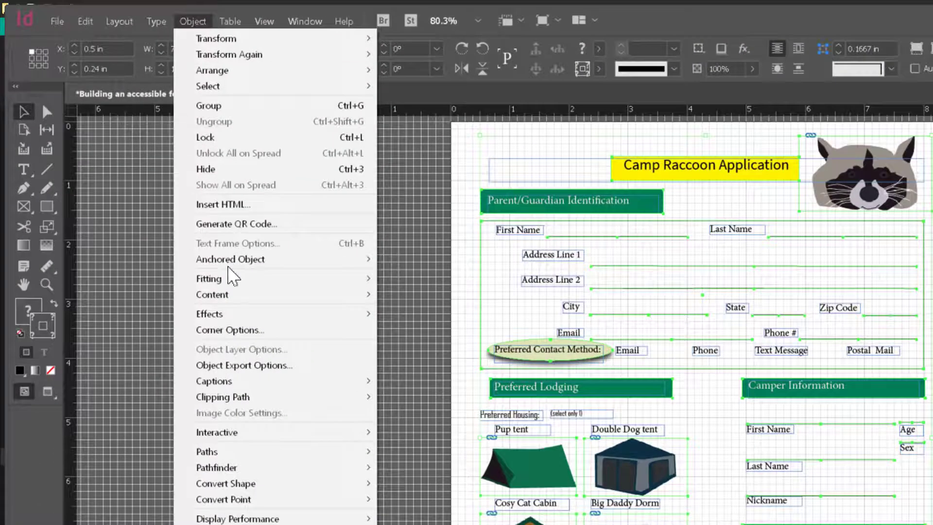
{"action": "left_click", "coordinate": [284, 366]}
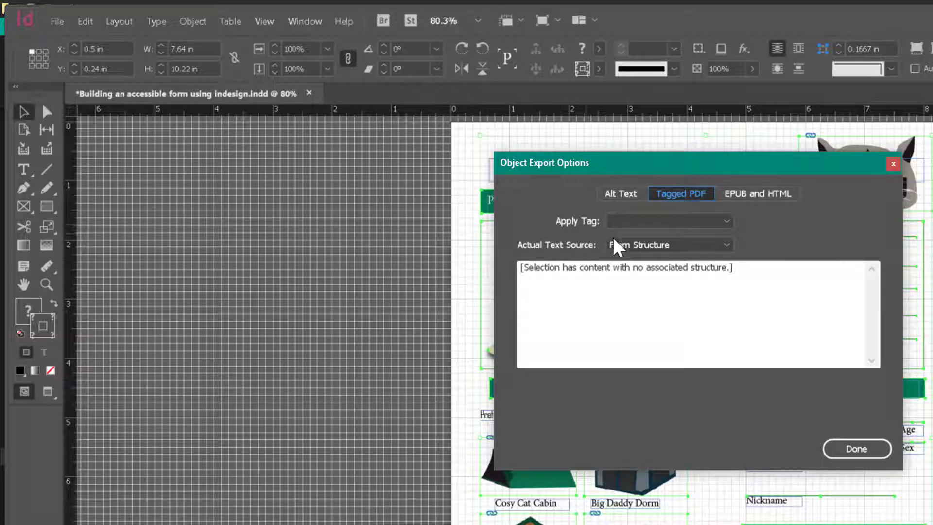
{"action": "left_click", "coordinate": [727, 222]}
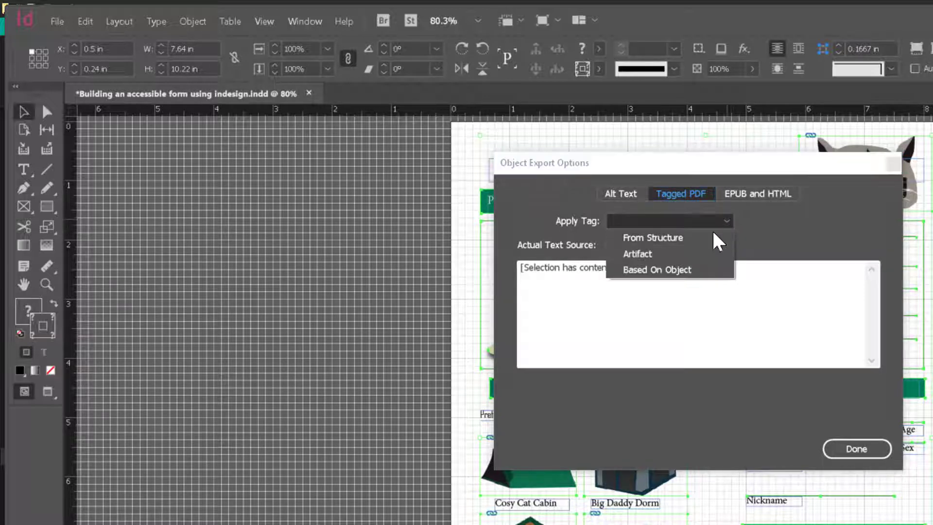
{"action": "left_click", "coordinate": [679, 254]}
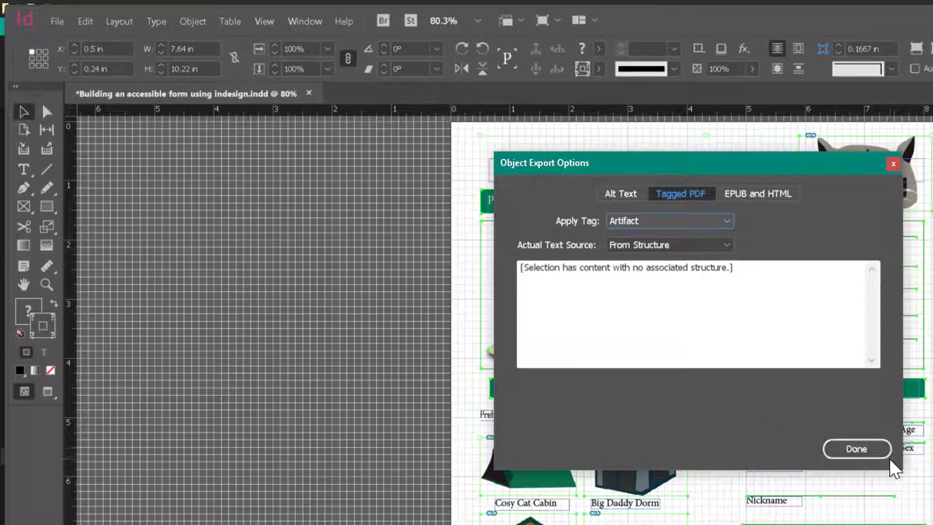
{"action": "left_click", "coordinate": [877, 450]}
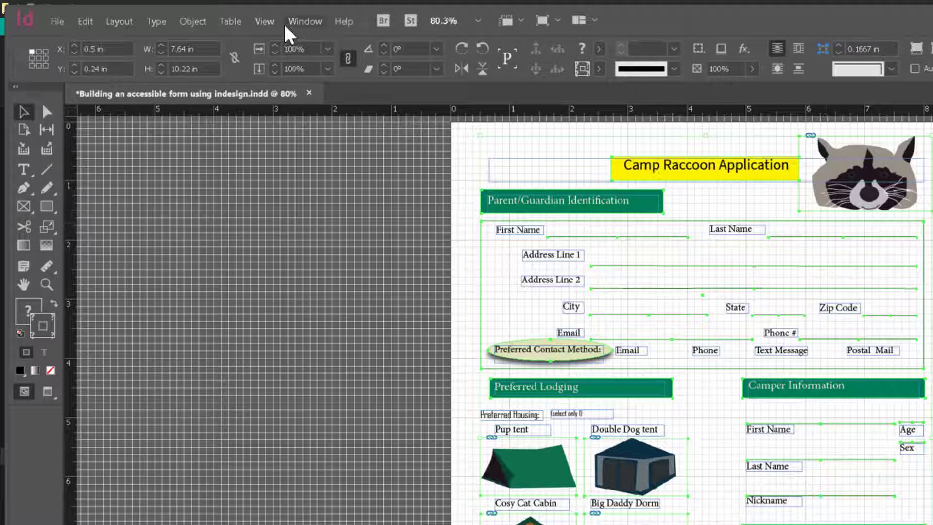
Step: Hide the document grid
{"action": "left_click", "coordinate": [264, 21]}
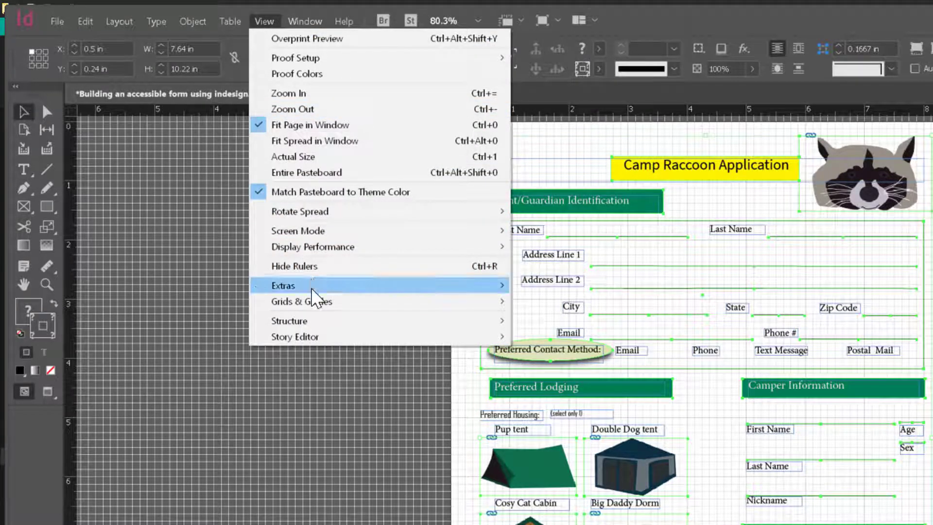
{"action": "mouse_move", "coordinate": [326, 306]}
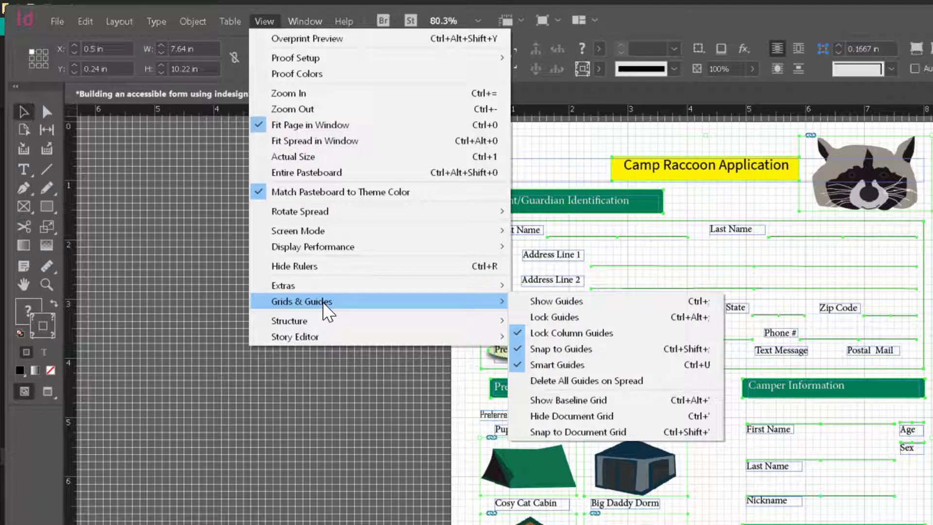
{"action": "left_click", "coordinate": [580, 417]}
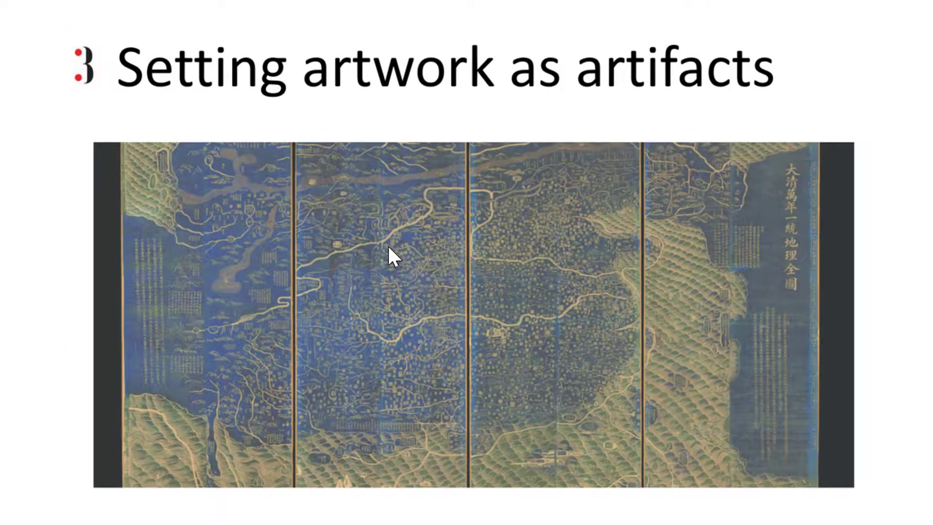
{"action": "left_click", "coordinate": [388, 246]}
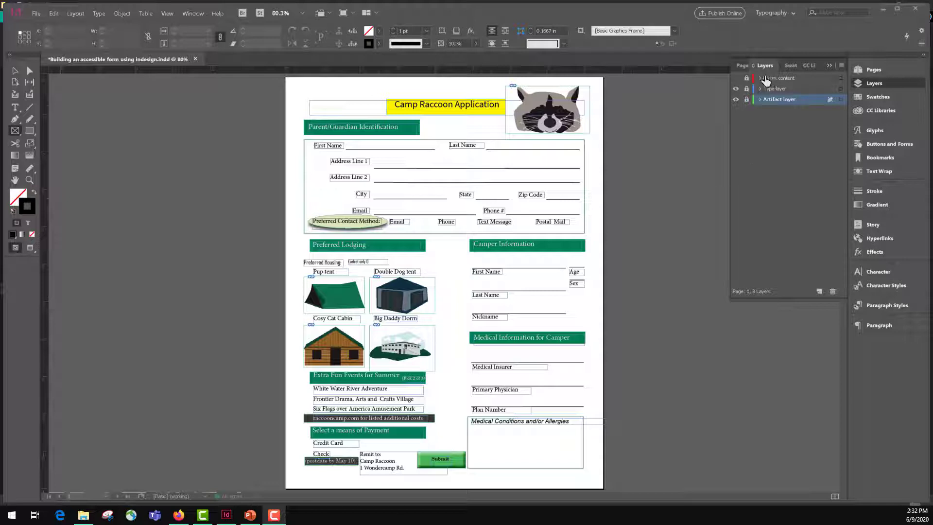
Step: Toggle the Forms content layer's visibility on and off
{"action": "left_click", "coordinate": [736, 78]}
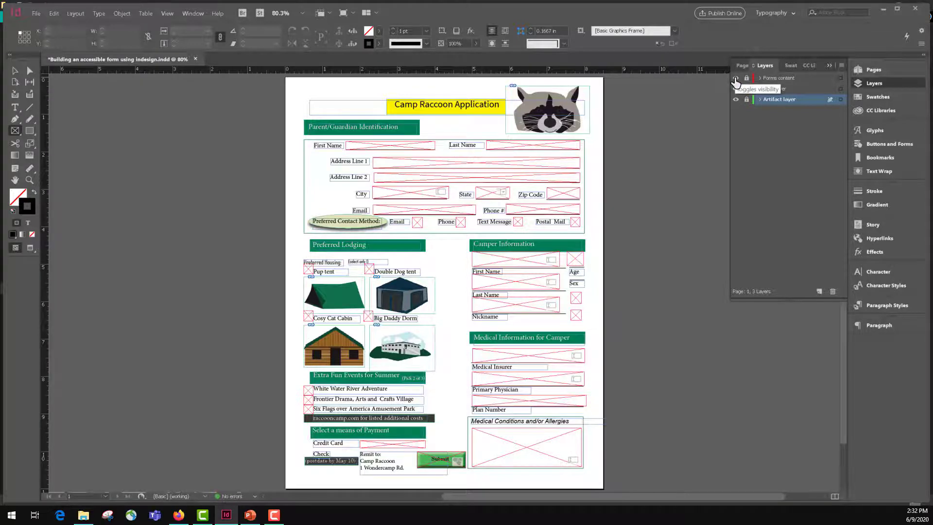
{"action": "left_click", "coordinate": [735, 78]}
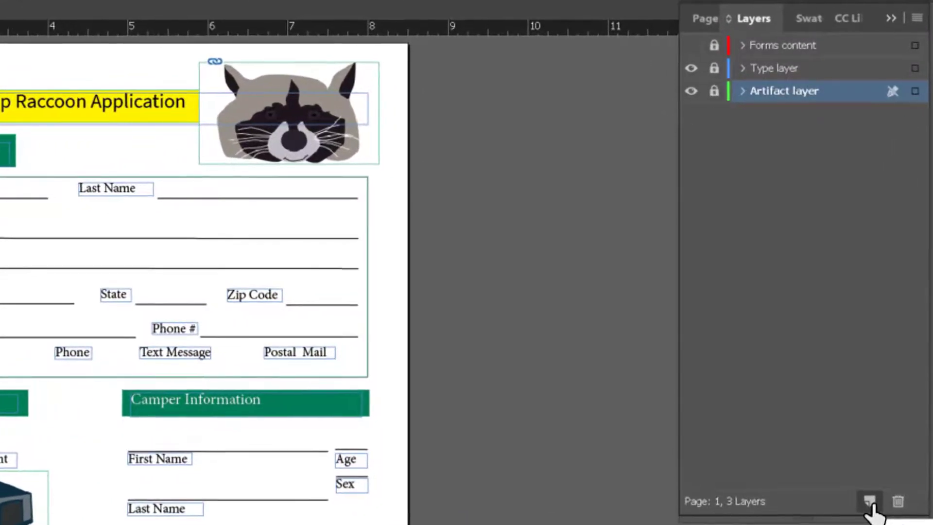
Step: Create a new layer and name it new Form
{"action": "left_click", "coordinate": [869, 503]}
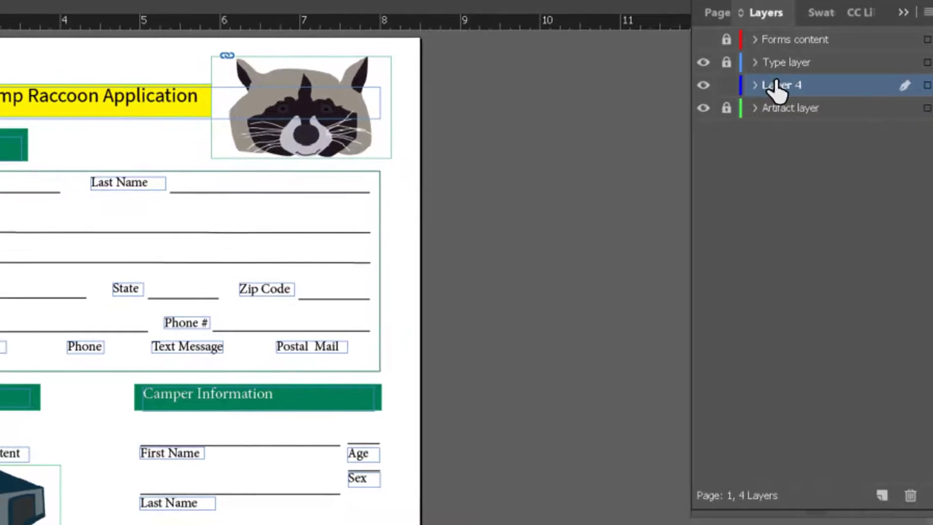
{"action": "double_click", "coordinate": [768, 91]}
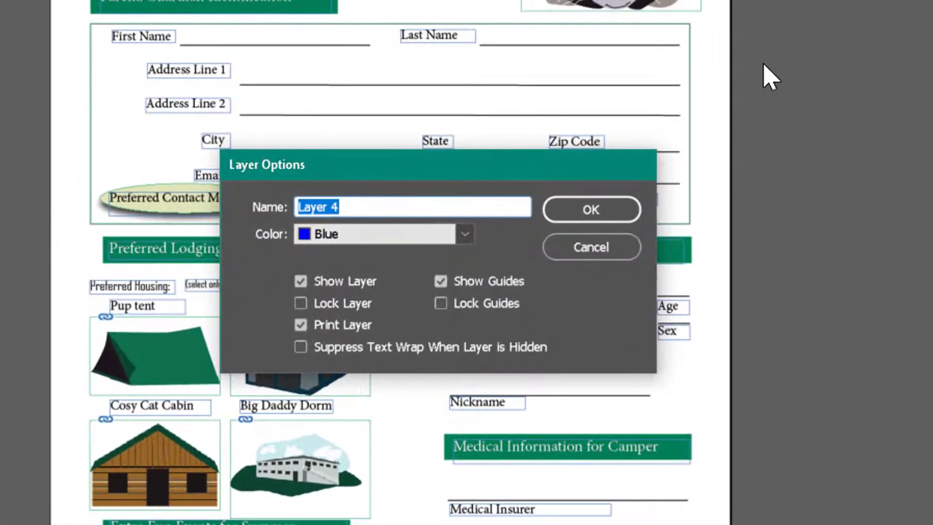
{"action": "type", "text": "new Form"}
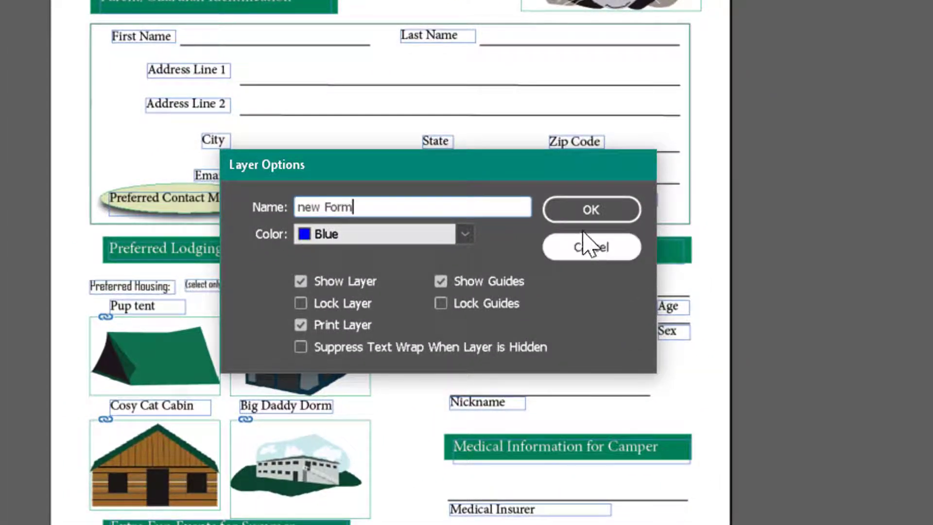
{"action": "left_click", "coordinate": [585, 218]}
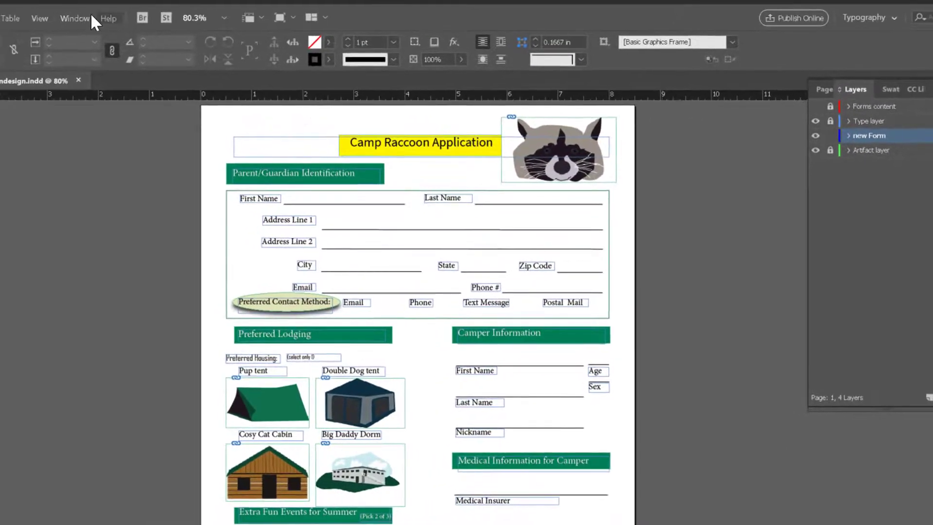
Step: Open the Buttons and Forms panel
{"action": "left_click", "coordinate": [72, 15]}
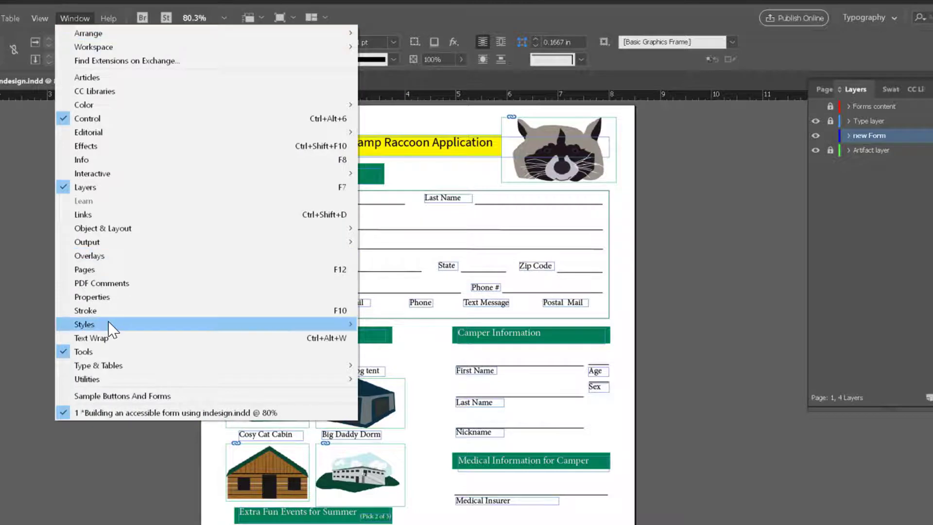
{"action": "mouse_move", "coordinate": [112, 324]}
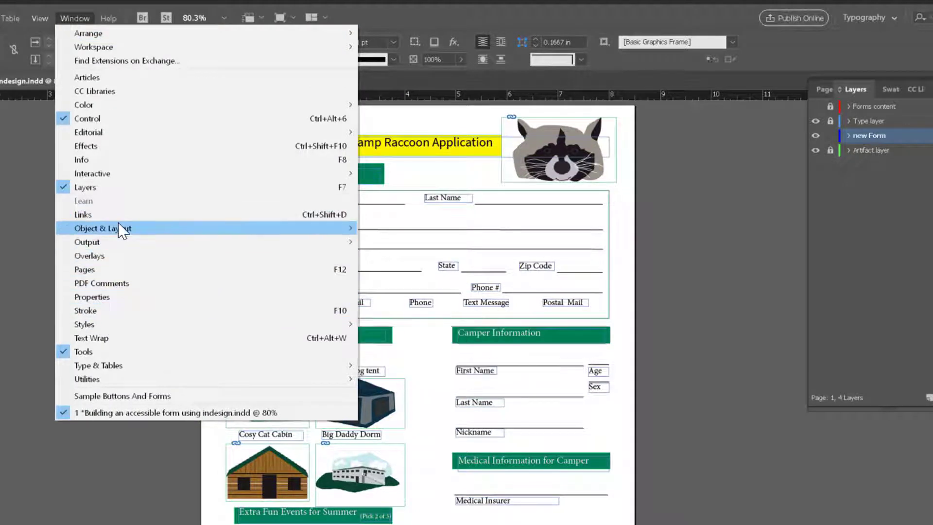
{"action": "mouse_move", "coordinate": [121, 228]}
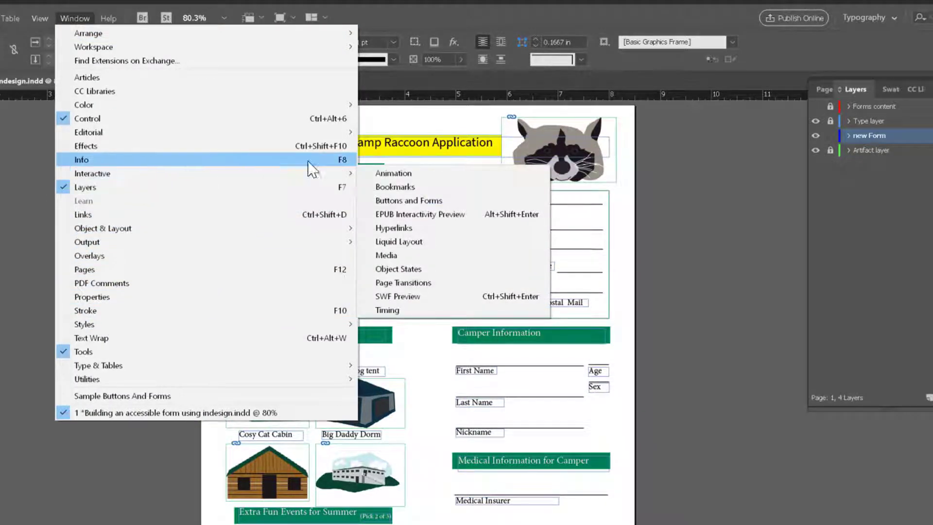
{"action": "mouse_move", "coordinate": [352, 174]}
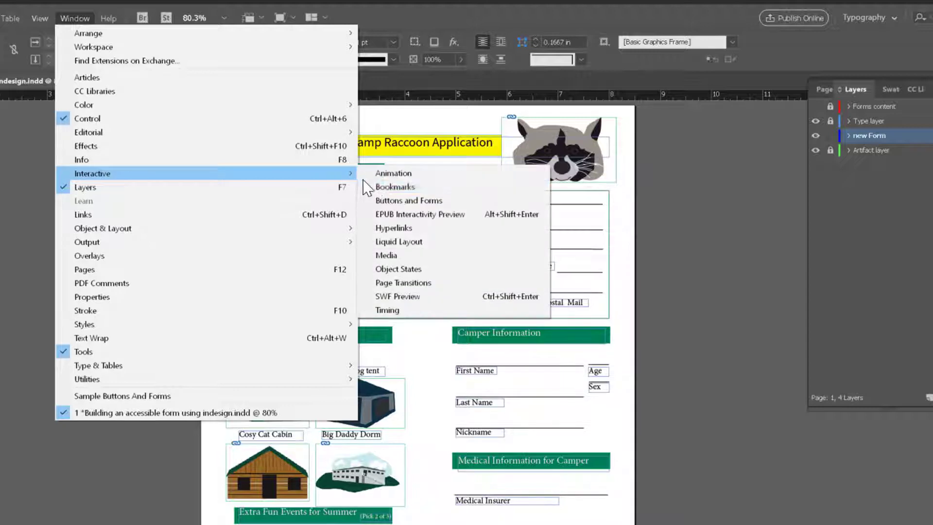
{"action": "left_click", "coordinate": [389, 201]}
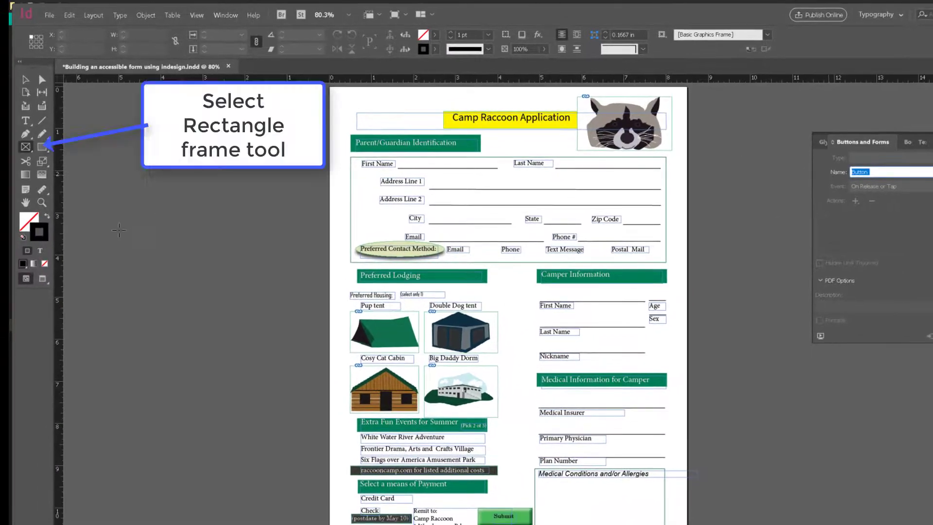
Step: Draw a rectangle frame about 2.34 in by 0.27 in on the line beside First Name
{"action": "left_click", "coordinate": [26, 149]}
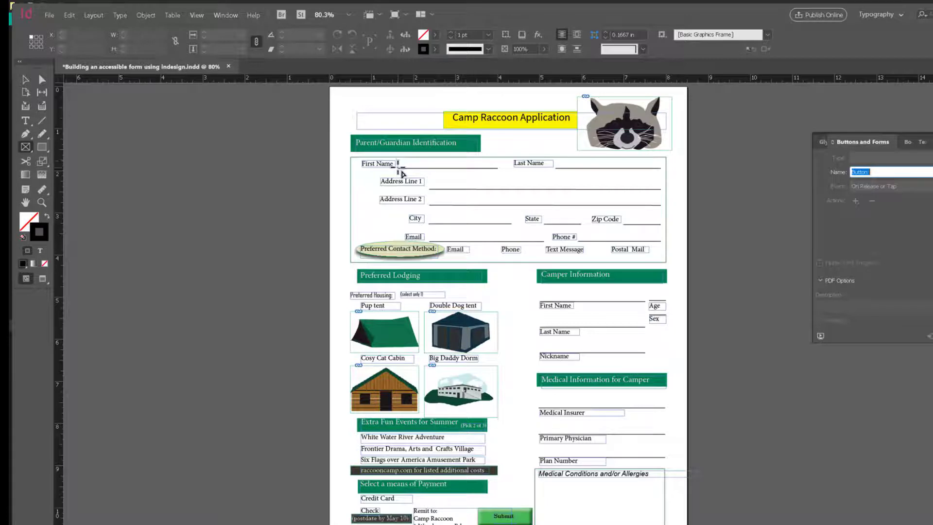
{"action": "left_click_drag", "start_coordinate": [398, 167], "coordinate": [497, 158]}
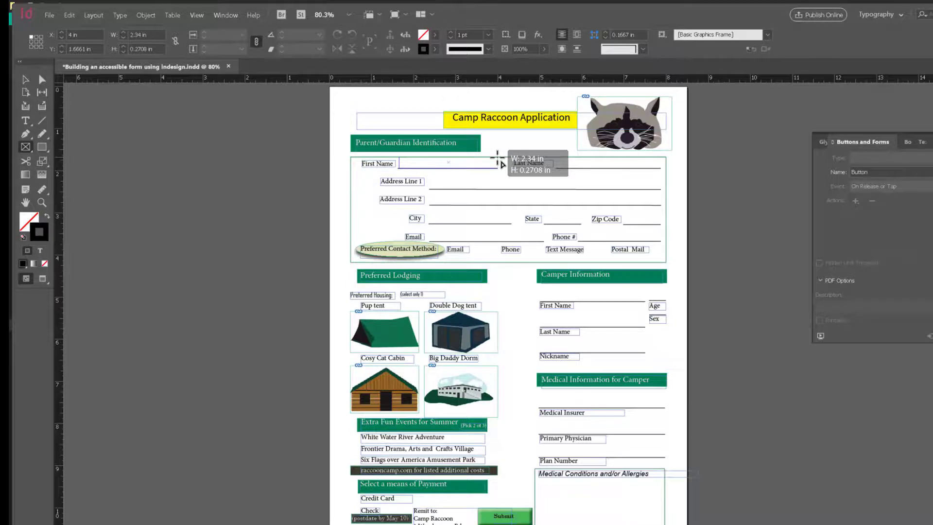
{"action": "left_click_drag", "start_coordinate": [498, 159], "coordinate": [497, 158]}
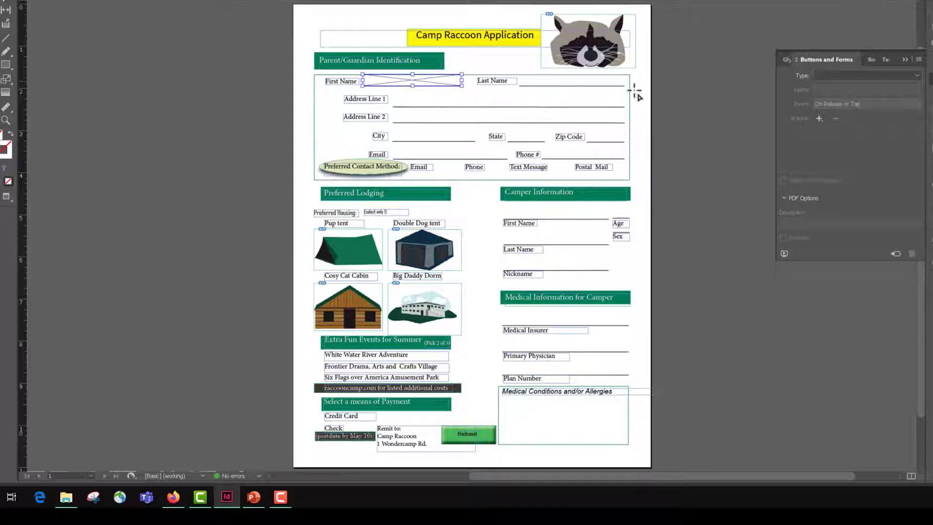
Step: Turn the frame beside First Name into a text field
{"action": "left_click", "coordinate": [916, 76]}
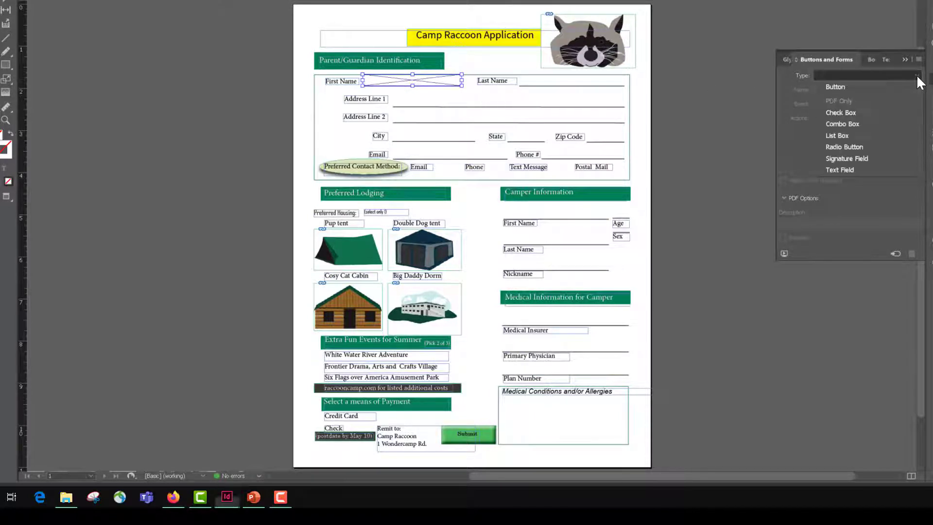
{"action": "left_click", "coordinate": [855, 168]}
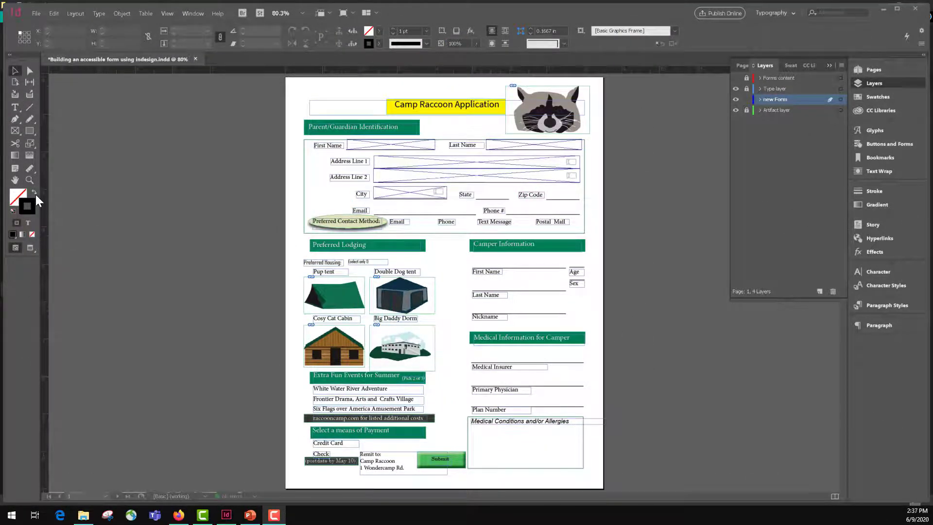
Step: Draw a rectangle frame about 0.42 in by 0.34 in on the line beside State
{"action": "left_click", "coordinate": [15, 131]}
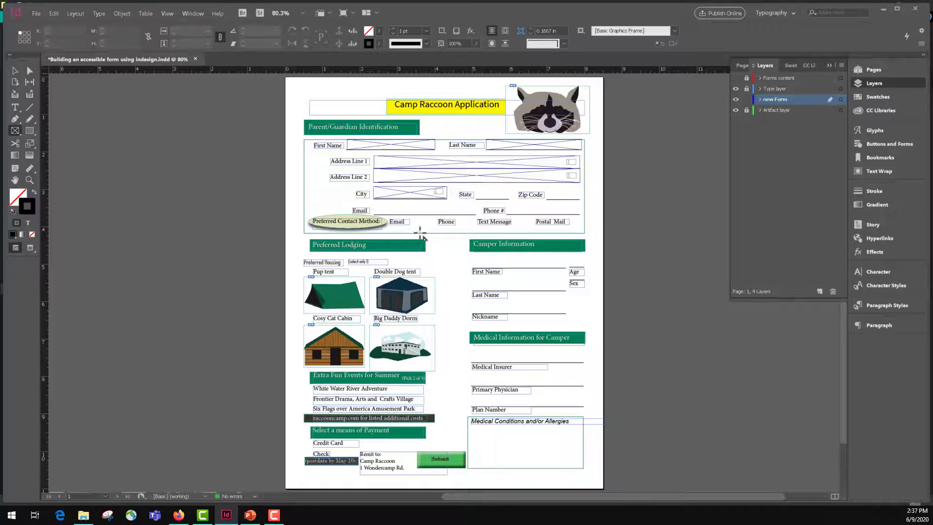
{"action": "left_click_drag", "start_coordinate": [479, 189], "coordinate": [494, 200]}
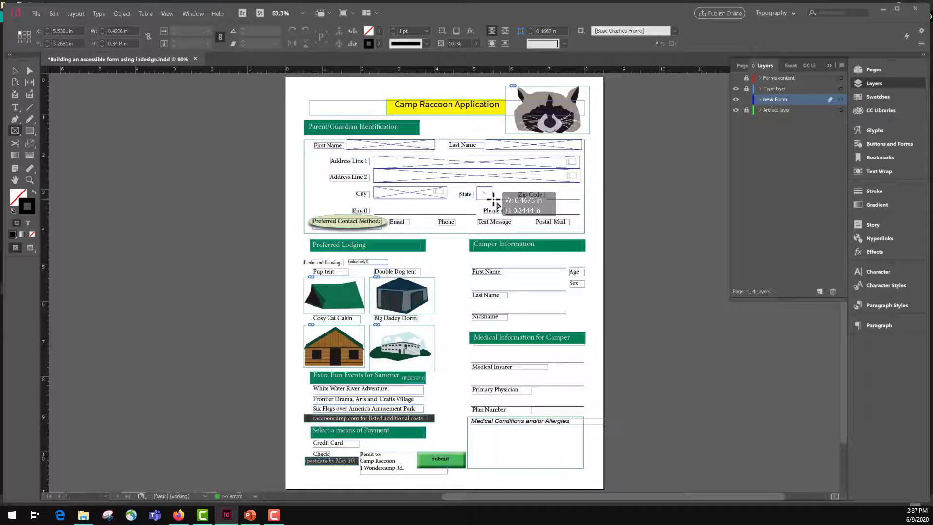
{"action": "left_click_drag", "start_coordinate": [494, 199], "coordinate": [494, 200]}
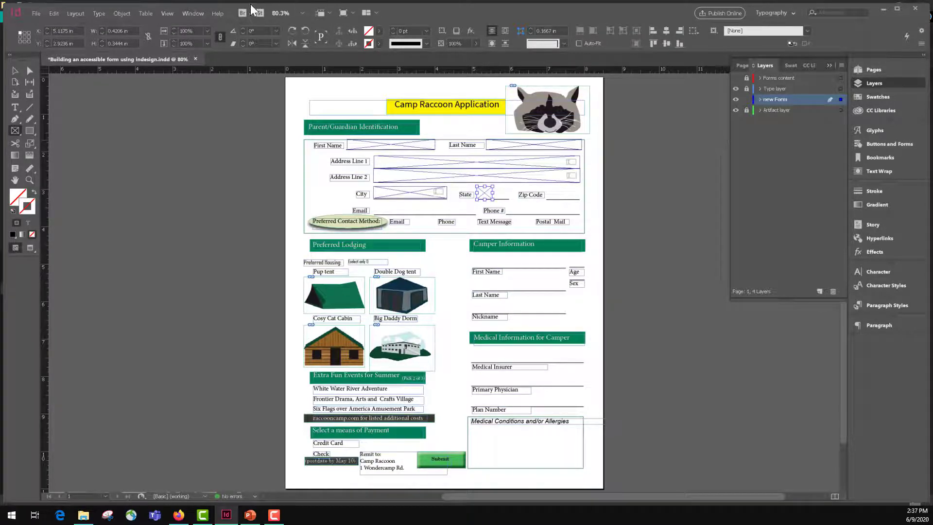
Step: Open the Buttons and Forms panel and convert the State frame into a combo box named State
{"action": "left_click", "coordinate": [186, 13]}
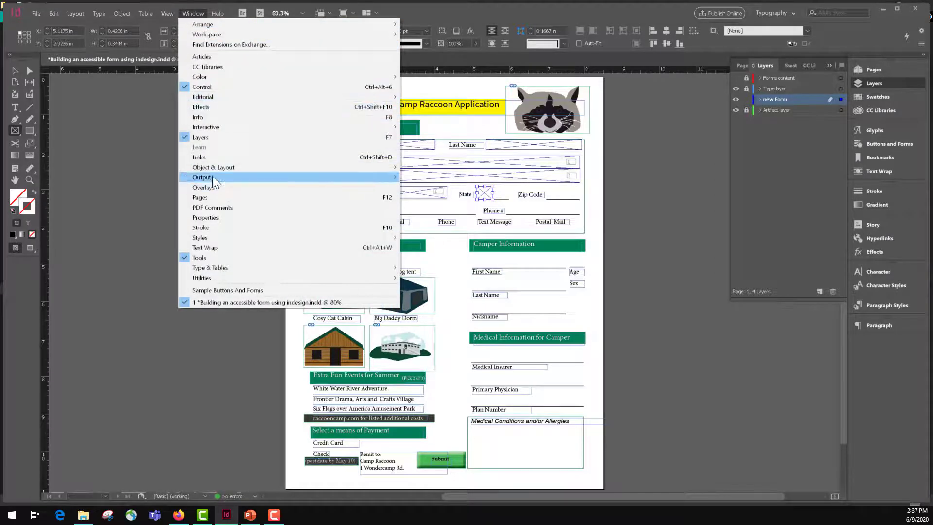
{"action": "mouse_move", "coordinate": [232, 129]}
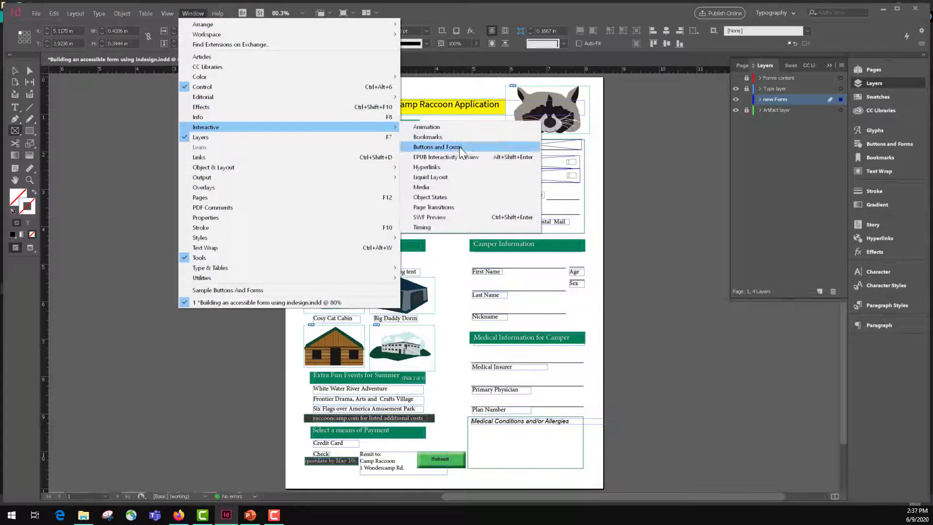
{"action": "left_click", "coordinate": [437, 147]}
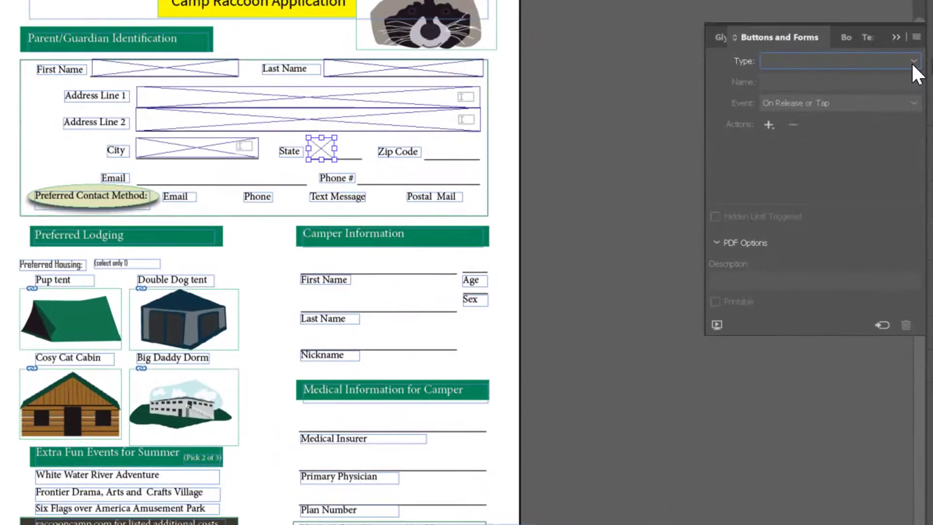
{"action": "left_click", "coordinate": [913, 62]}
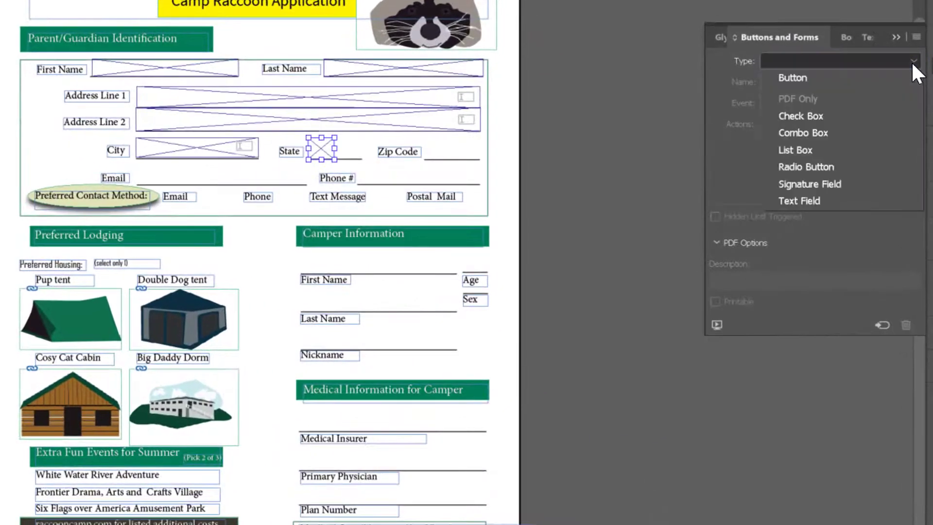
{"action": "left_click", "coordinate": [783, 132]}
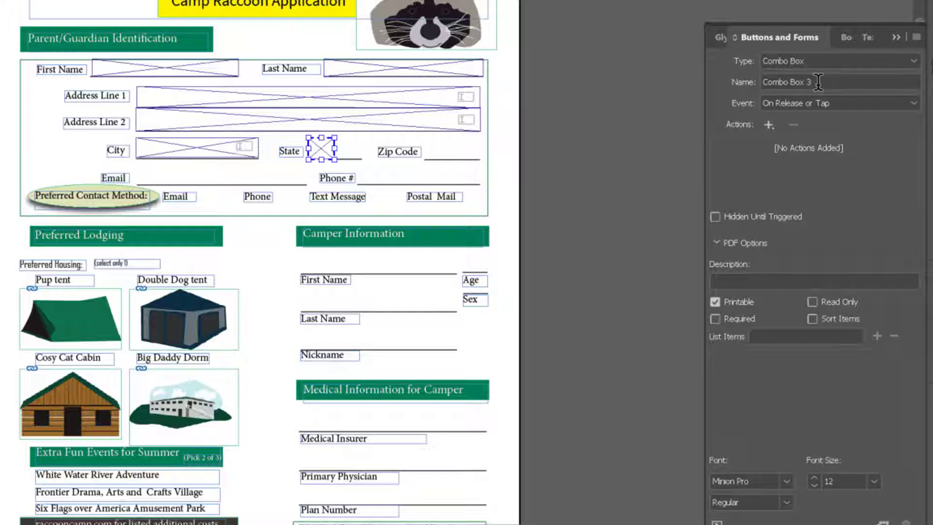
{"action": "left_click_drag", "start_coordinate": [818, 82], "coordinate": [759, 86]}
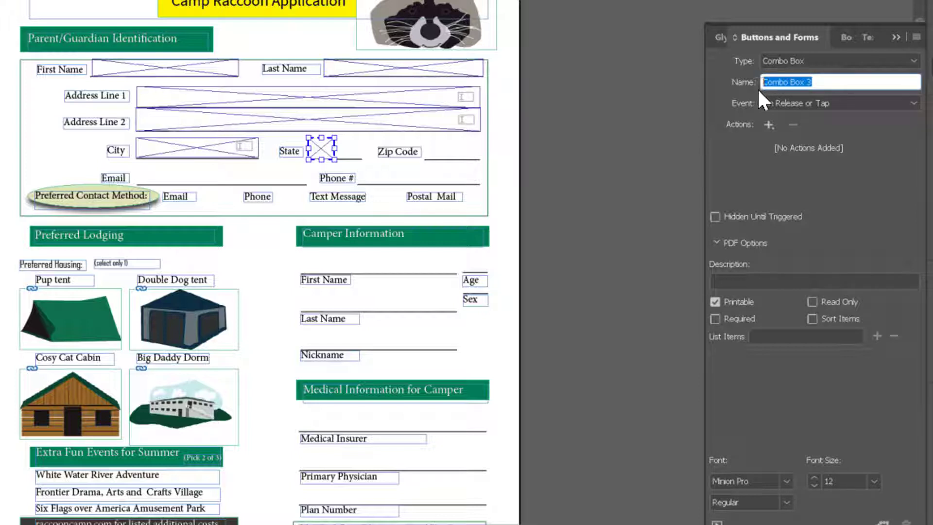
{"action": "type", "text": "State"}
Step: Give the State combo box the description "Enter the State from List"
{"action": "left_click", "coordinate": [732, 281]}
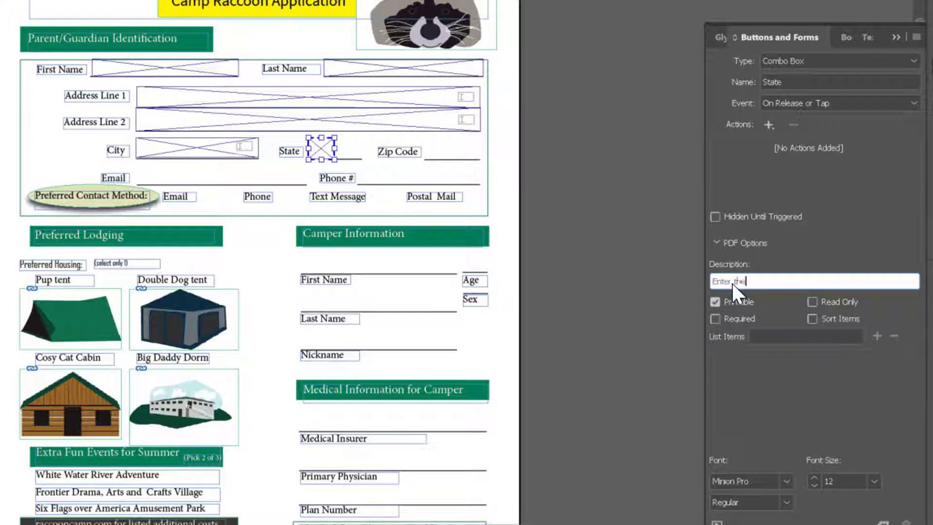
{"action": "type", "text": "State from List"}
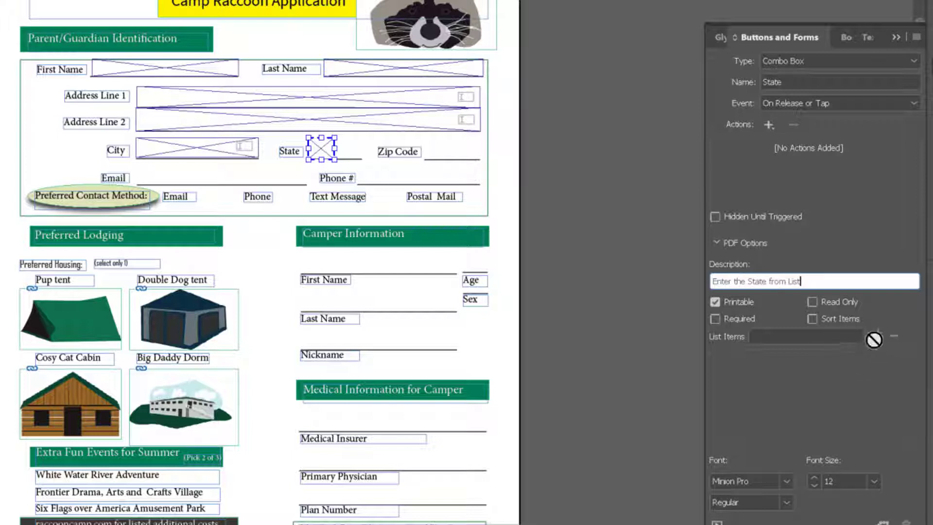
Step: Add the list items NC, SC and VI to the State combo box
{"action": "left_click", "coordinate": [828, 342]}
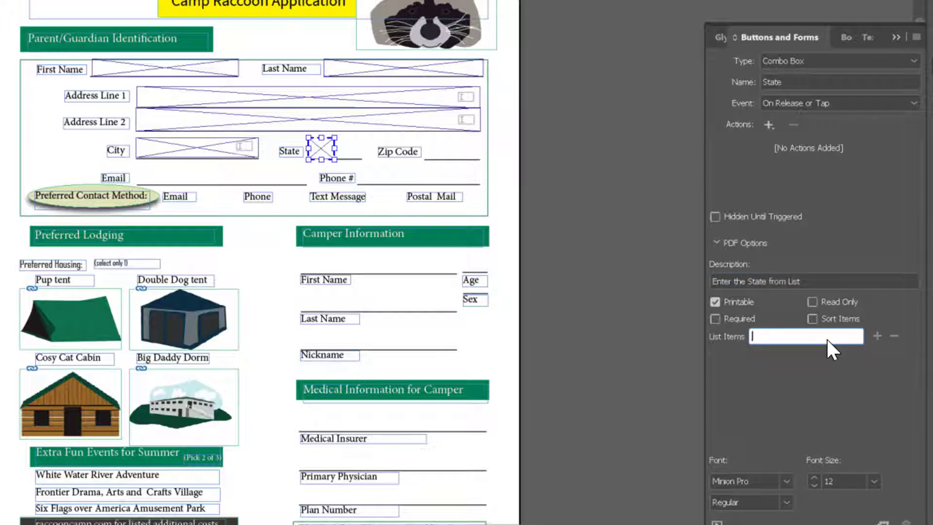
{"action": "type", "text": "NC"}
{"action": "left_click", "coordinate": [877, 339]}
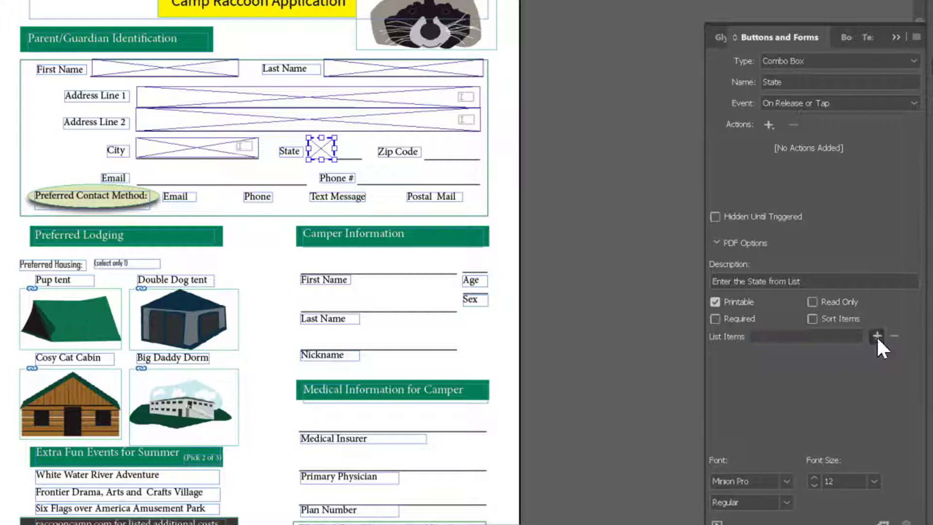
{"action": "left_click", "coordinate": [848, 335]}
{"action": "type", "text": "SC"}
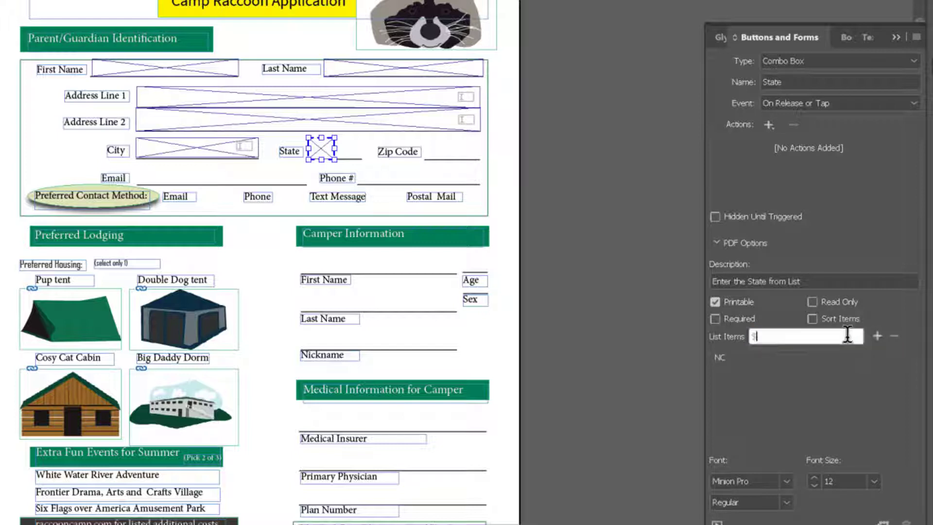
{"action": "left_click", "coordinate": [877, 339]}
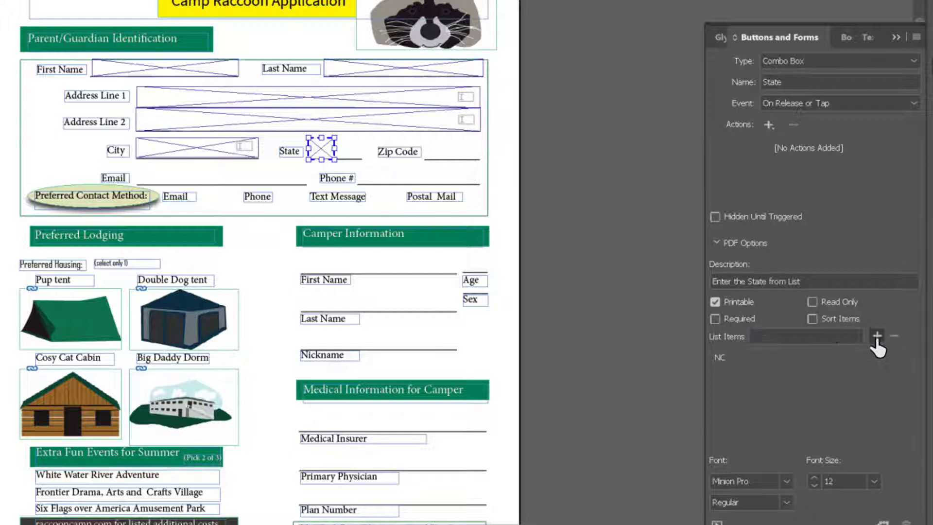
{"action": "left_click", "coordinate": [790, 335]}
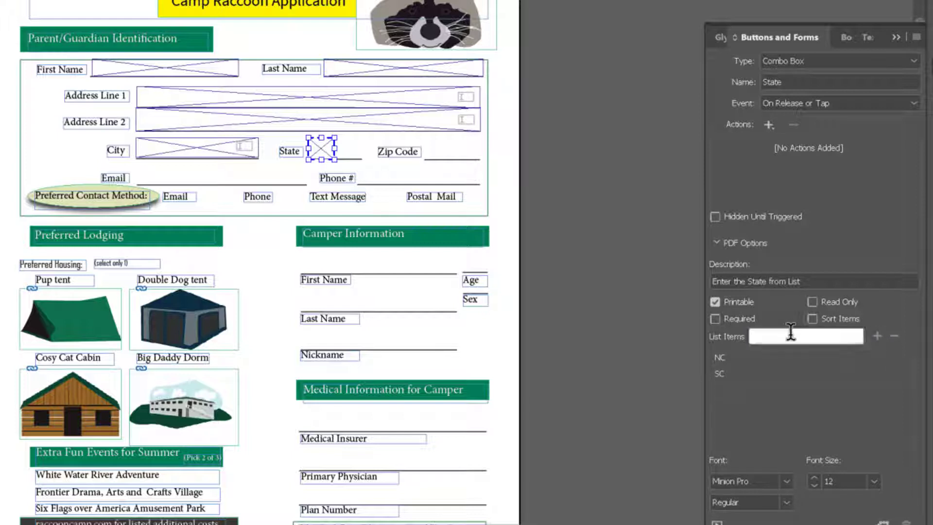
{"action": "type", "text": "VI"}
{"action": "left_click", "coordinate": [876, 337]}
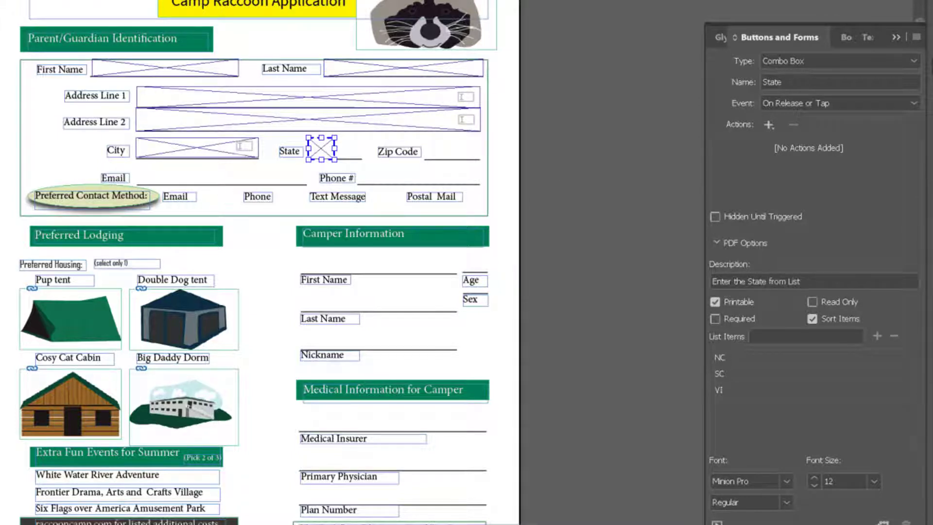
Step: Draw a frame on the line beside Zip Code and make it a text field
{"action": "left_click_drag", "start_coordinate": [424, 138], "coordinate": [480, 158]}
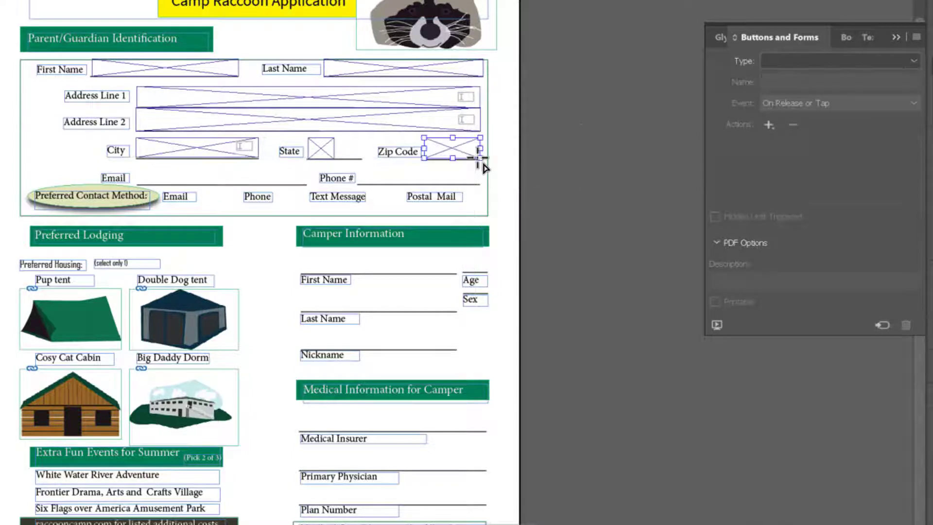
{"action": "left_click", "coordinate": [913, 61]}
{"action": "left_click", "coordinate": [808, 199]}
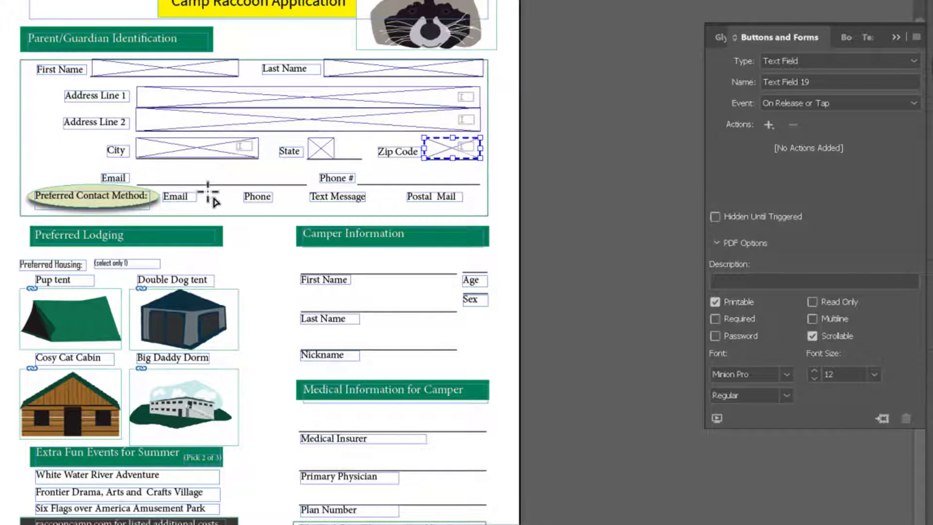
Step: Draw a check box field about 0.28 in by 0.3 in after the Email contact option
{"action": "left_click_drag", "start_coordinate": [208, 192], "coordinate": [226, 210]}
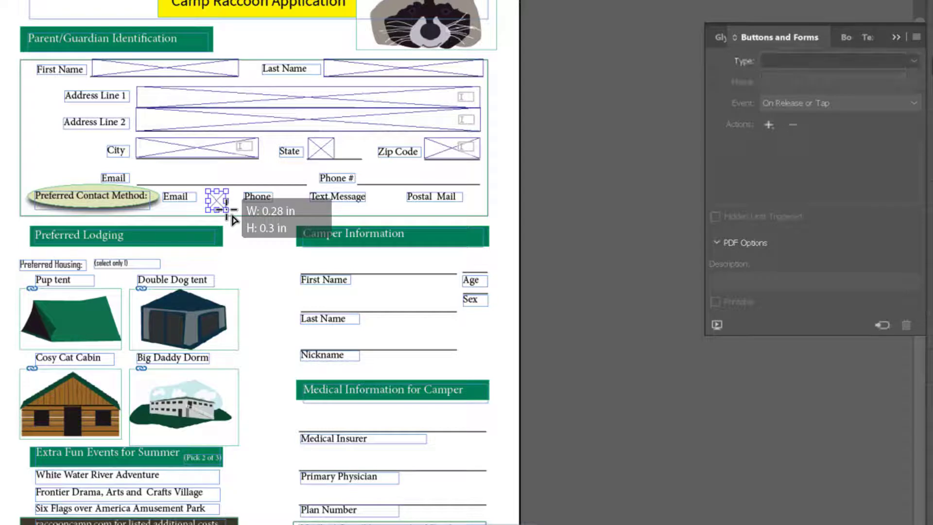
{"action": "left_click", "coordinate": [913, 61]}
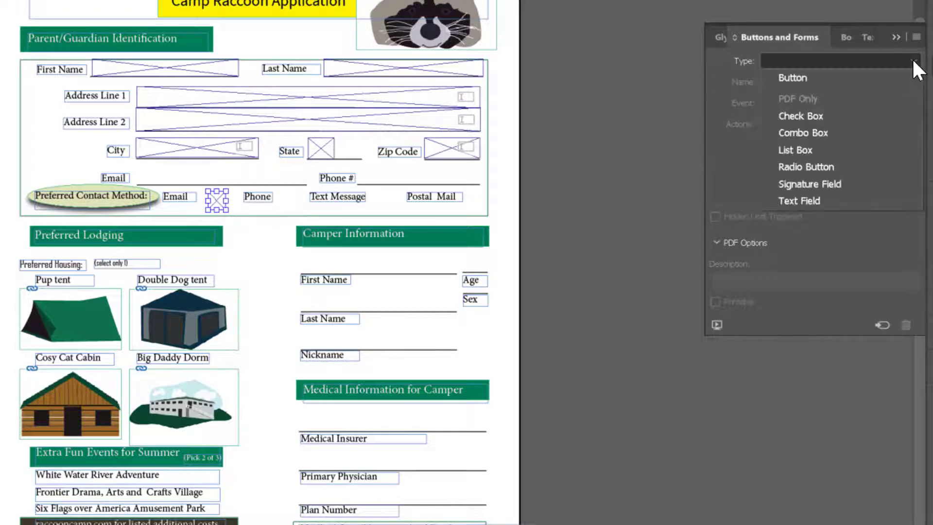
{"action": "left_click", "coordinate": [852, 114]}
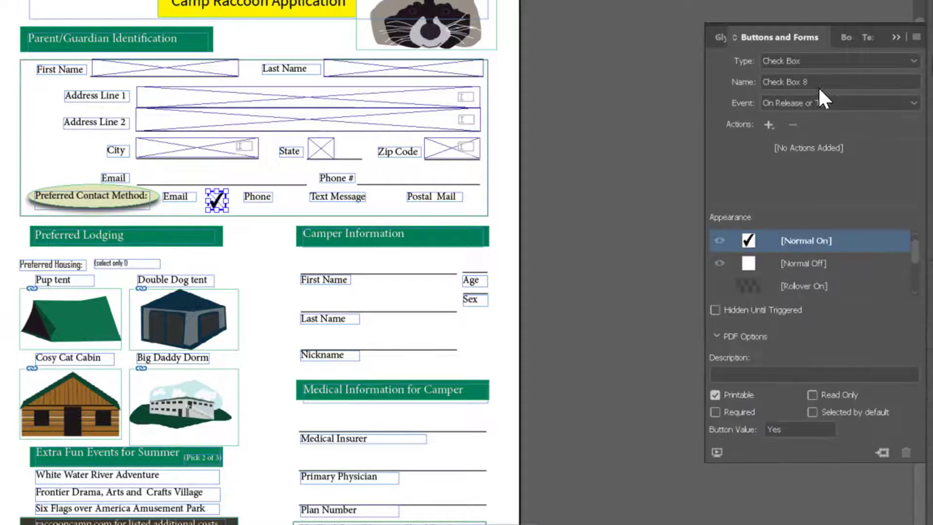
Step: Name the new check box Preferred Email
{"action": "left_click_drag", "start_coordinate": [817, 82], "coordinate": [738, 90]}
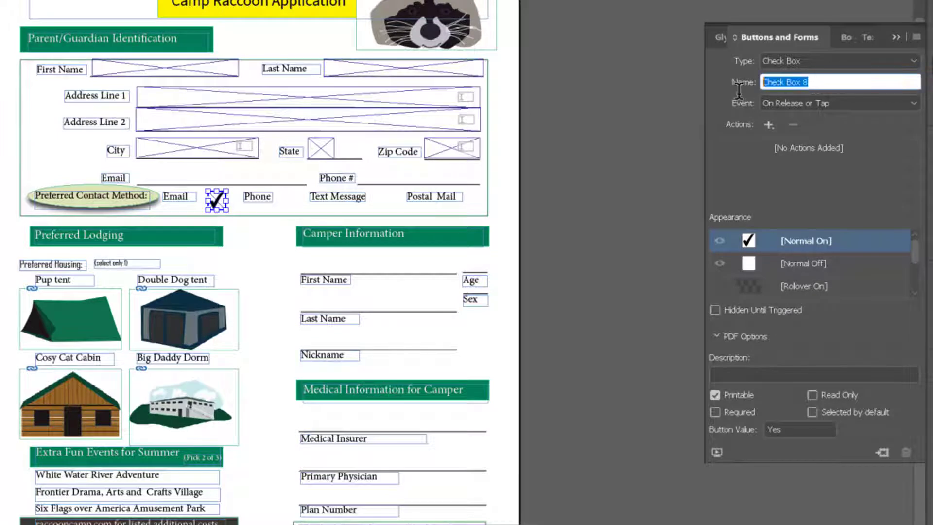
{"action": "type", "text": "Preferred Email"}
Step: Duplicate the Email check box and place the copy after the Phone option
{"action": "left_click", "coordinate": [216, 207]}
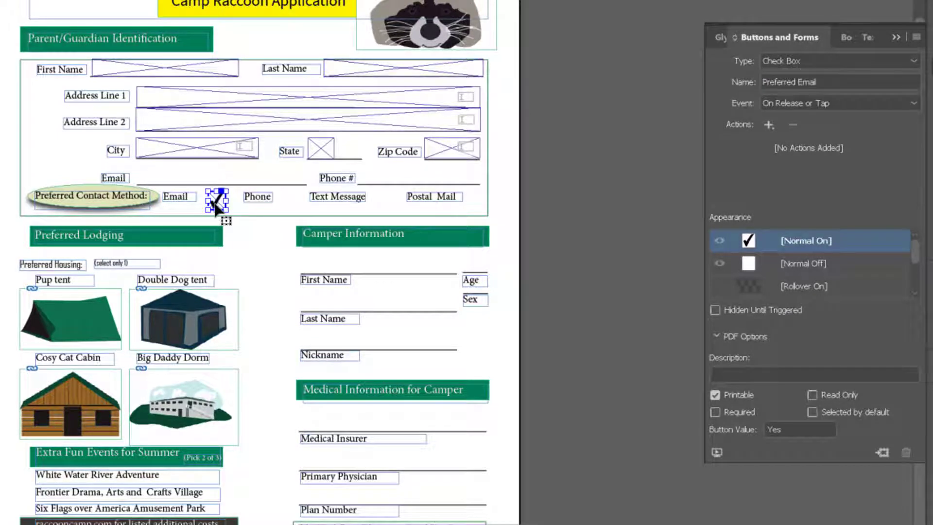
{"action": "left_click_drag", "start_coordinate": [216, 206], "coordinate": [288, 208]}
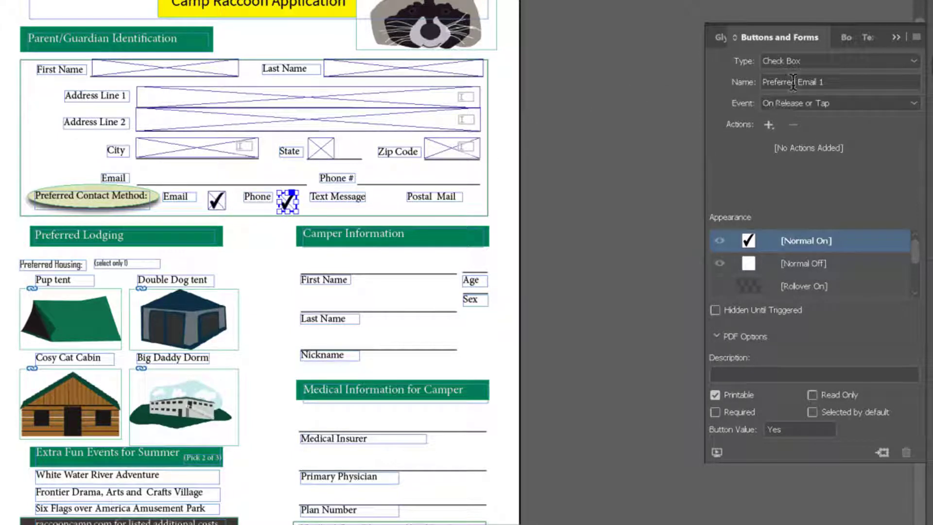
Step: Rename the duplicated check box Preferred Phone
{"action": "left_click", "coordinate": [824, 81]}
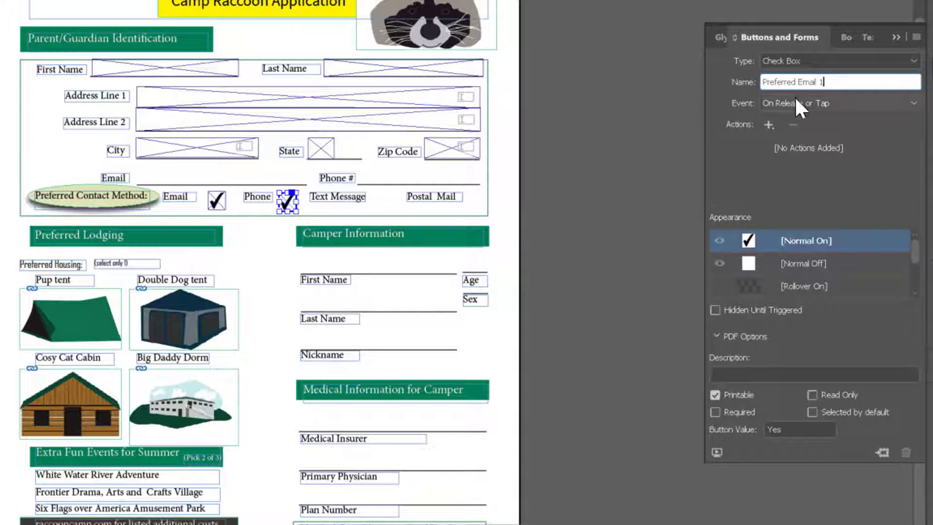
{"action": "mouse_move", "coordinate": [821, 82]}
{"action": "left_mouse_down"}
{"action": "mouse_move", "coordinate": [783, 82]}
{"action": "mouse_move", "coordinate": [802, 82]}
{"action": "left_mouse_up"}
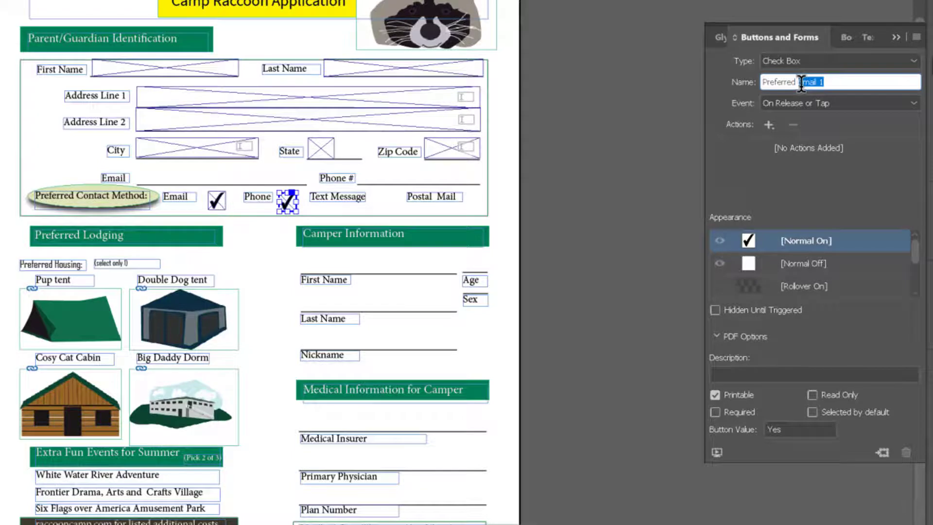
{"action": "type", "text": "Phone"}
Step: Set the Email check box's description to "Contact by email"
{"action": "left_click", "coordinate": [217, 202]}
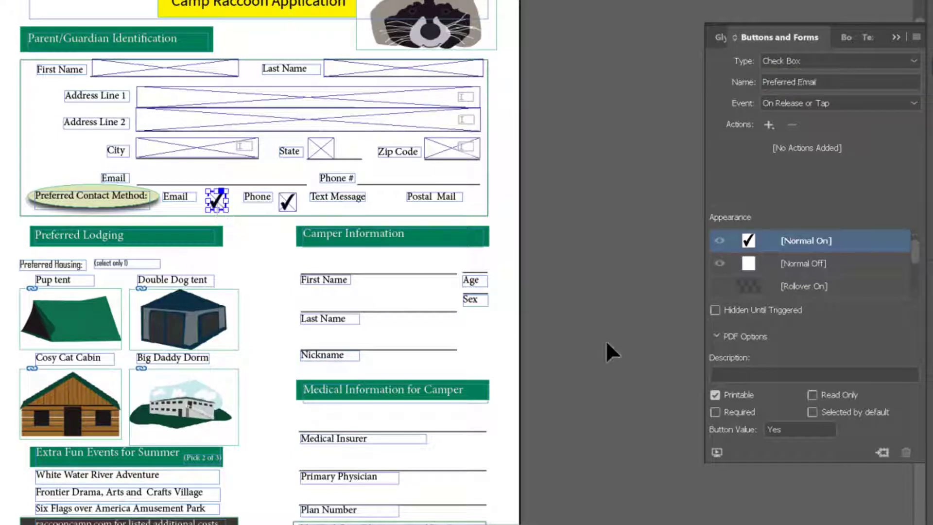
{"action": "left_click", "coordinate": [726, 373]}
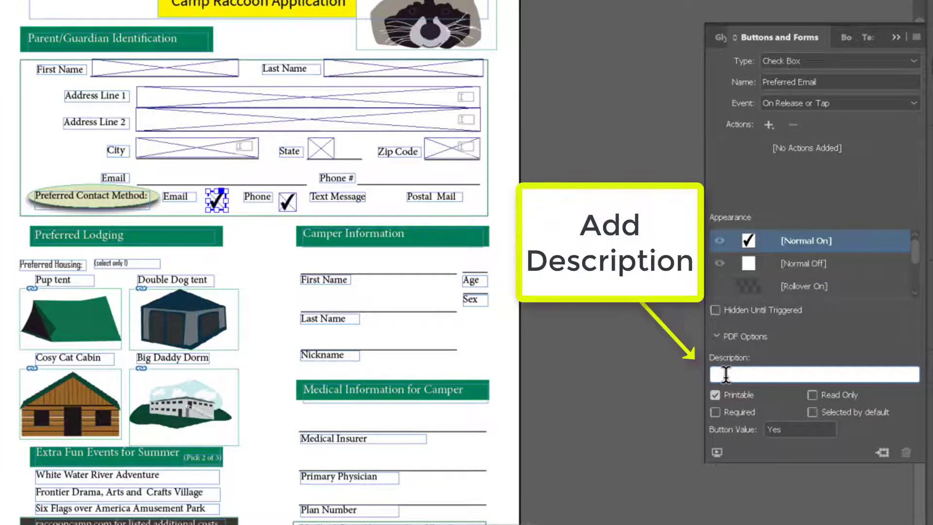
{"action": "type", "text": "Cnter if you prefer to receive contact information via email"}
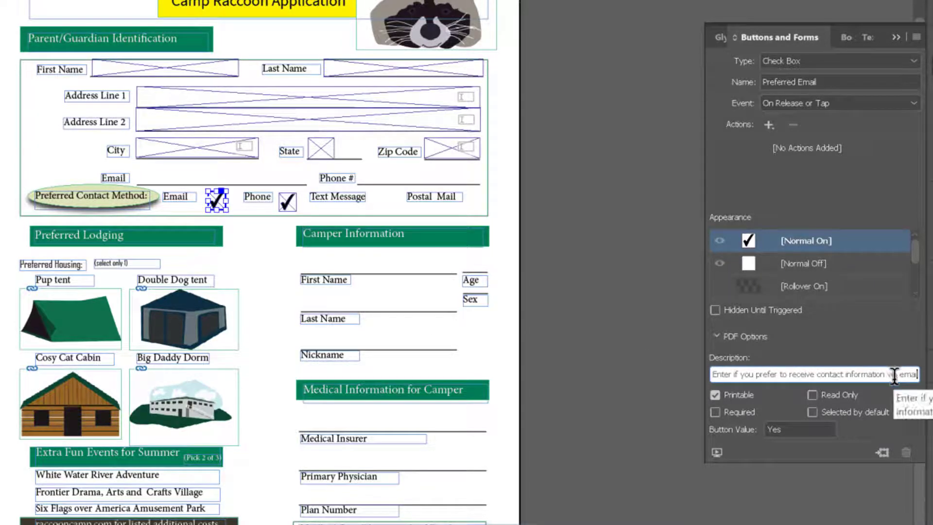
{"action": "left_click_drag", "start_coordinate": [897, 374], "coordinate": [710, 379]}
{"action": "type", "text": "Contact by"}
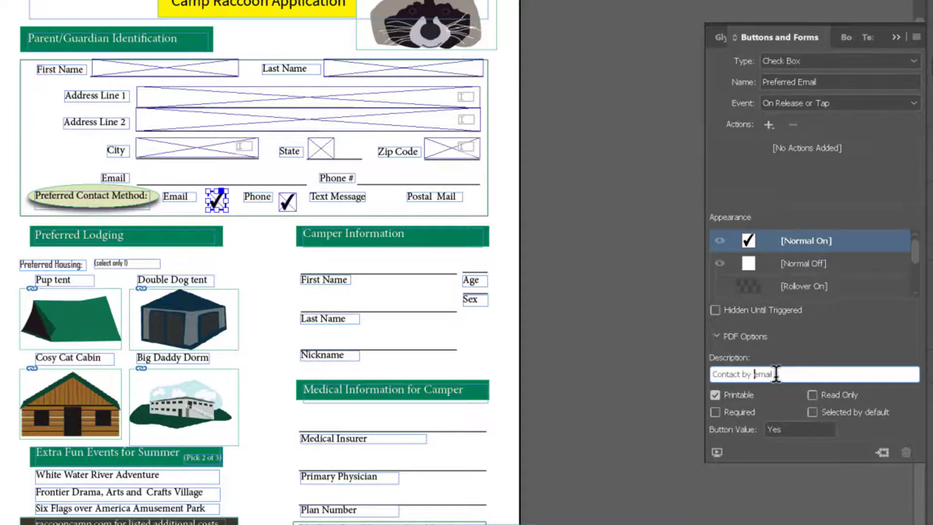
{"action": "left_click_drag", "start_coordinate": [776, 374], "coordinate": [710, 374]}
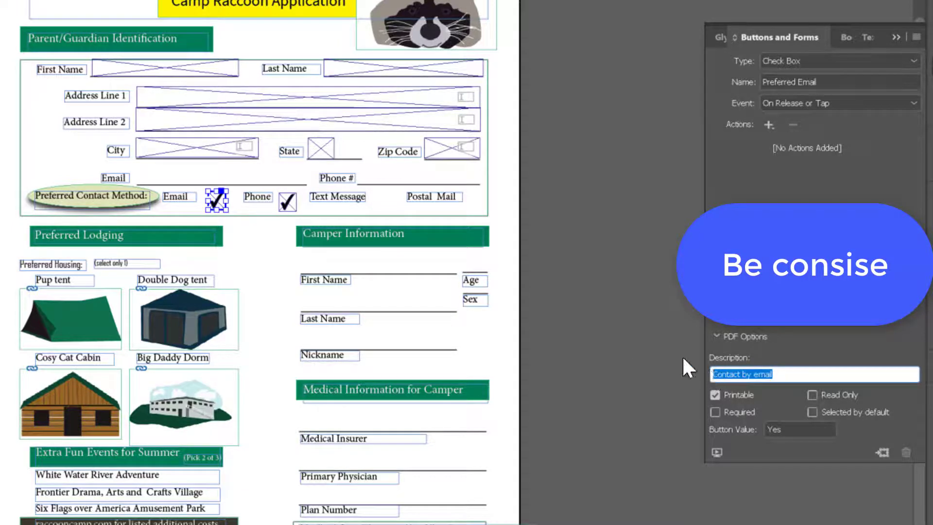
Step: Duplicate the Phone check box onto the Text Message and Postal Mail options
{"action": "left_click", "coordinate": [287, 204]}
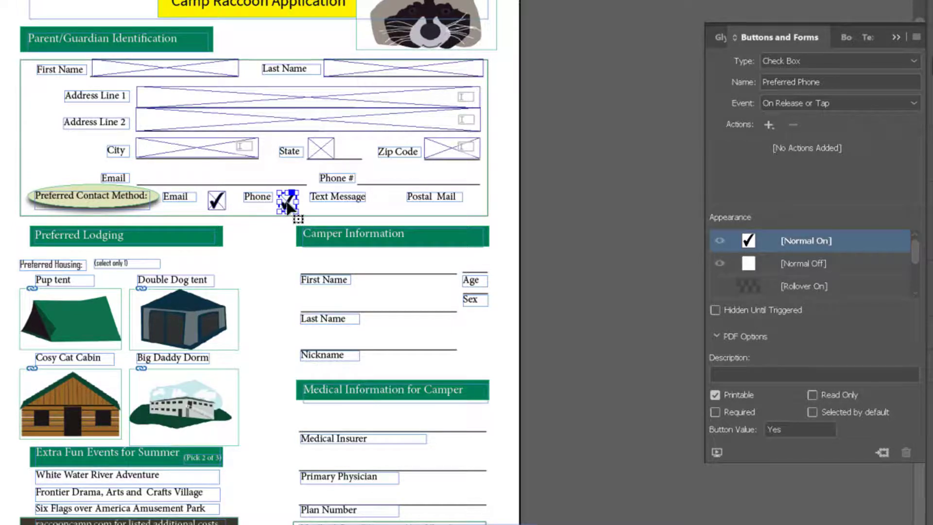
{"action": "left_click_drag", "start_coordinate": [287, 207], "coordinate": [475, 208]}
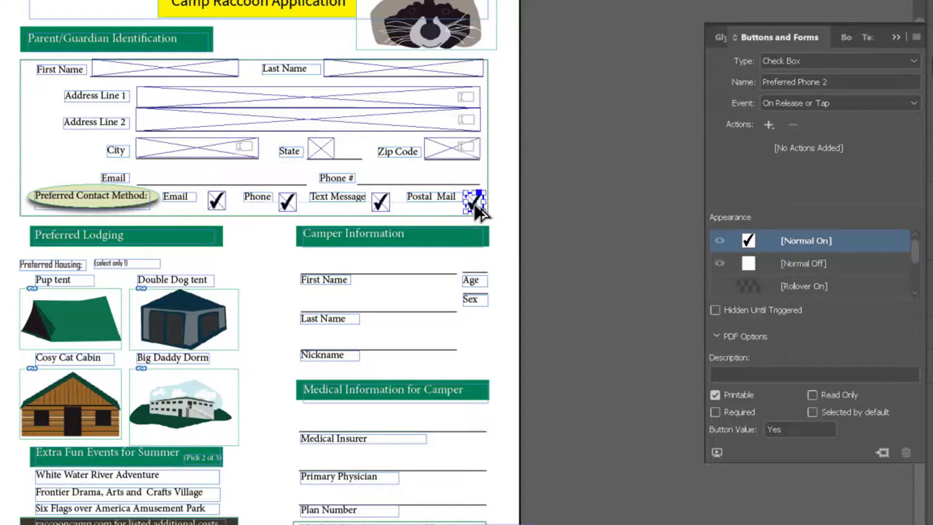
Step: Rename the Text Message check box Preferred text Message
{"action": "left_click", "coordinate": [380, 205]}
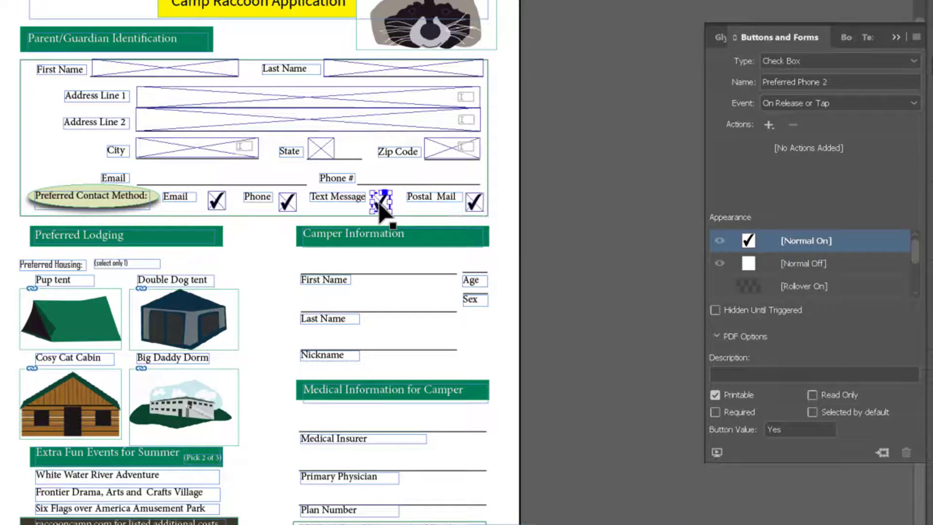
{"action": "left_click", "coordinate": [828, 82]}
{"action": "key", "text": "BackSpace"}
{"action": "left_click_drag", "start_coordinate": [828, 82], "coordinate": [800, 87]}
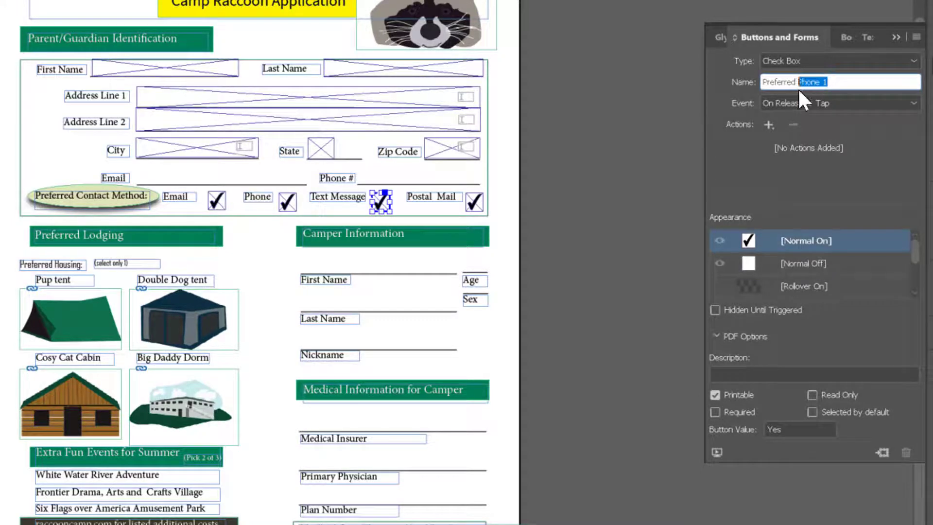
{"action": "type", "text": "text Message"}
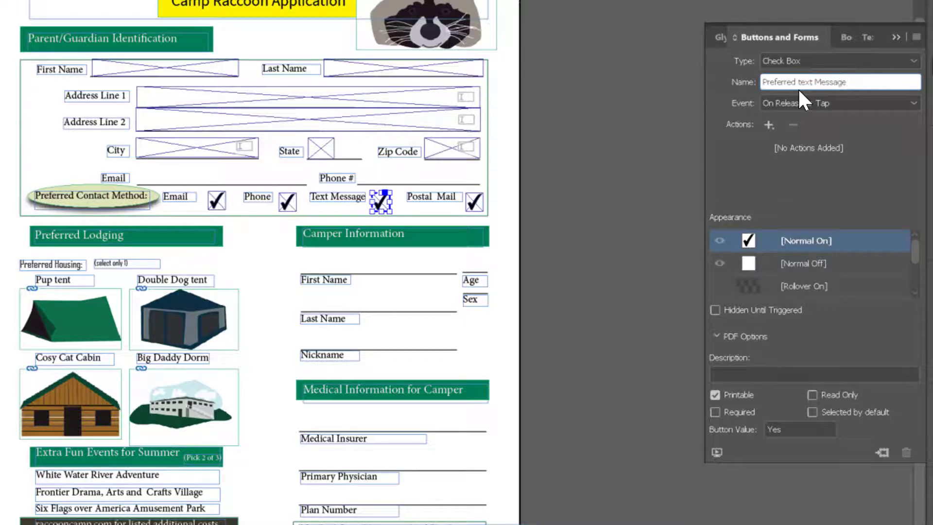
Step: Rename the Postal Mail check box Preferred Postal Mail
{"action": "left_click", "coordinate": [475, 202]}
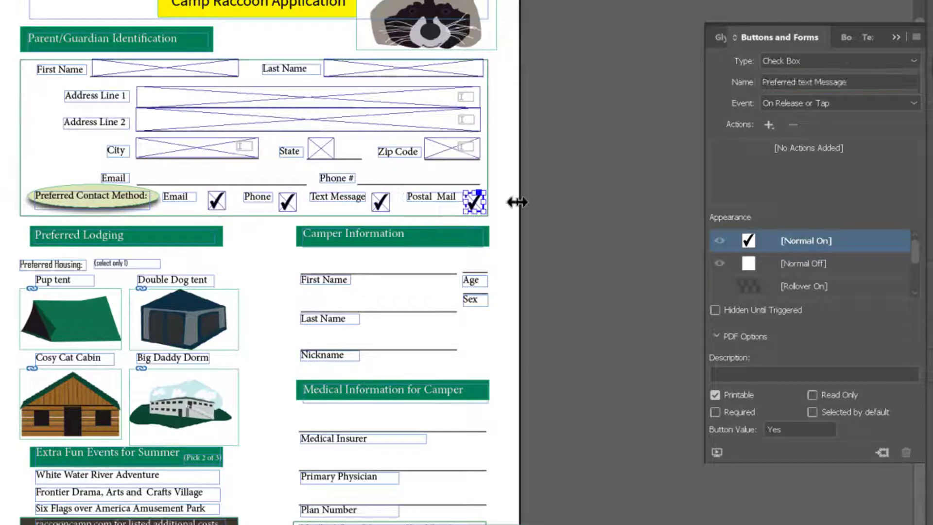
{"action": "left_click", "coordinate": [846, 76]}
{"action": "key", "text": "BackSpace"}
{"action": "key", "text": "BackSpace"}
{"action": "key", "text": "BackSpace"}
{"action": "key", "text": "BackSpace"}
{"action": "key", "text": "BackSpace"}
{"action": "key", "text": "BackSpace"}
{"action": "key", "text": "BackSpace"}
{"action": "type", "text": "Postal Mail"}
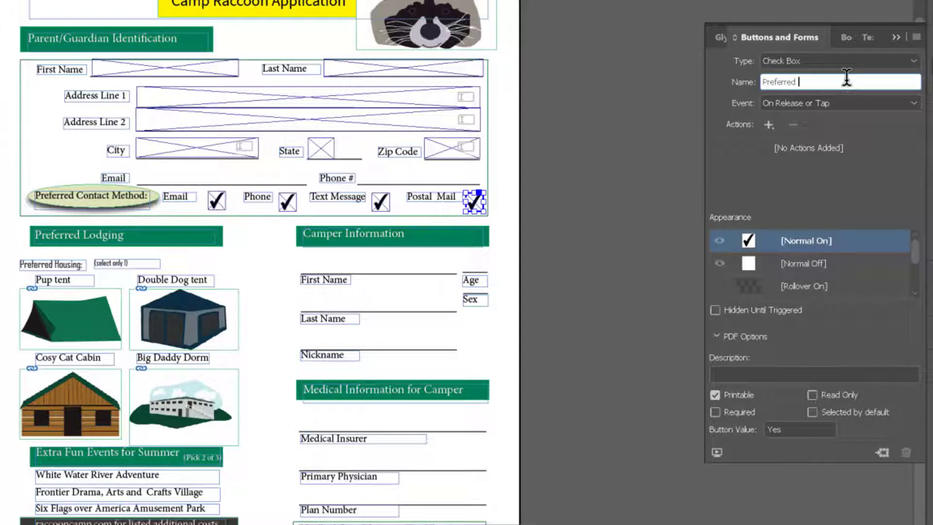
Step: Copy the Email check box's description to the Phone check box and change it to "Contact by phone"
{"action": "left_click", "coordinate": [214, 207]}
{"action": "left_click_drag", "start_coordinate": [775, 373], "coordinate": [712, 369]}
{"action": "key", "text": "ctrl+c"}
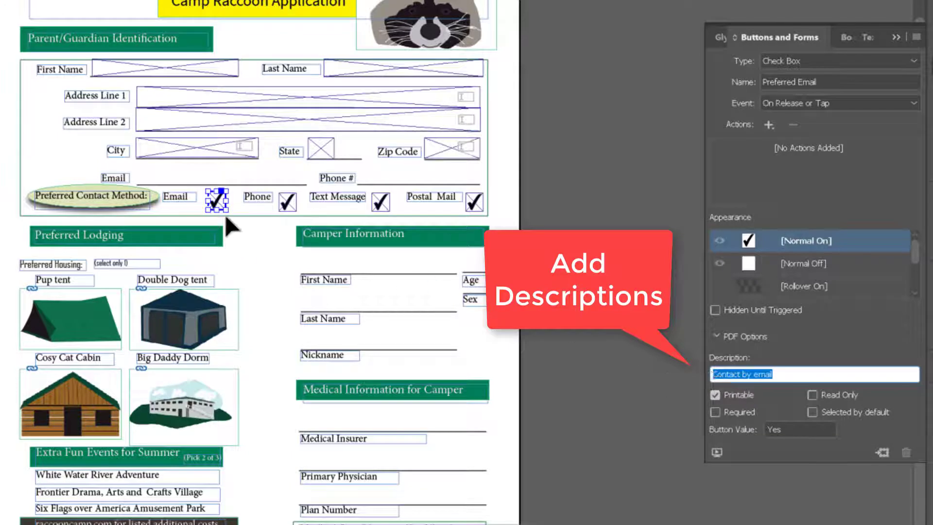
{"action": "left_click", "coordinate": [287, 201]}
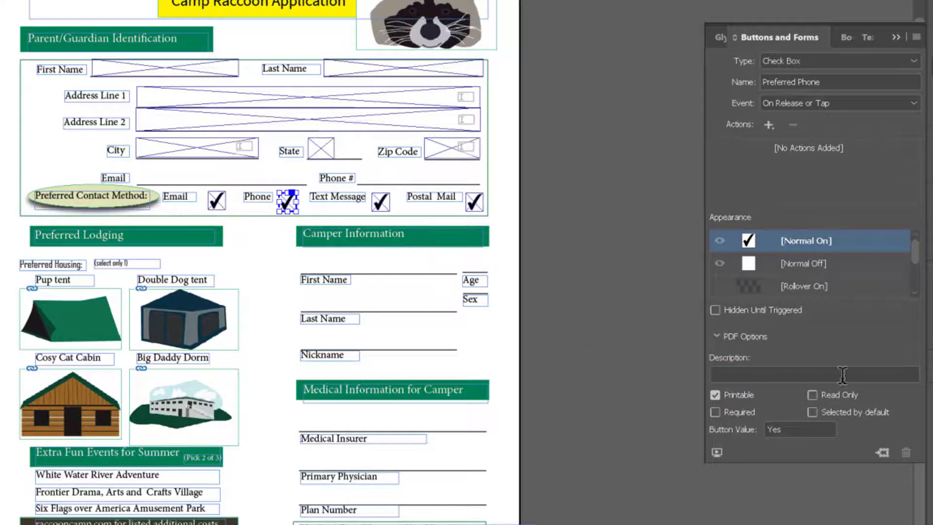
{"action": "left_click", "coordinate": [825, 374]}
{"action": "key", "text": "ctrl+v"}
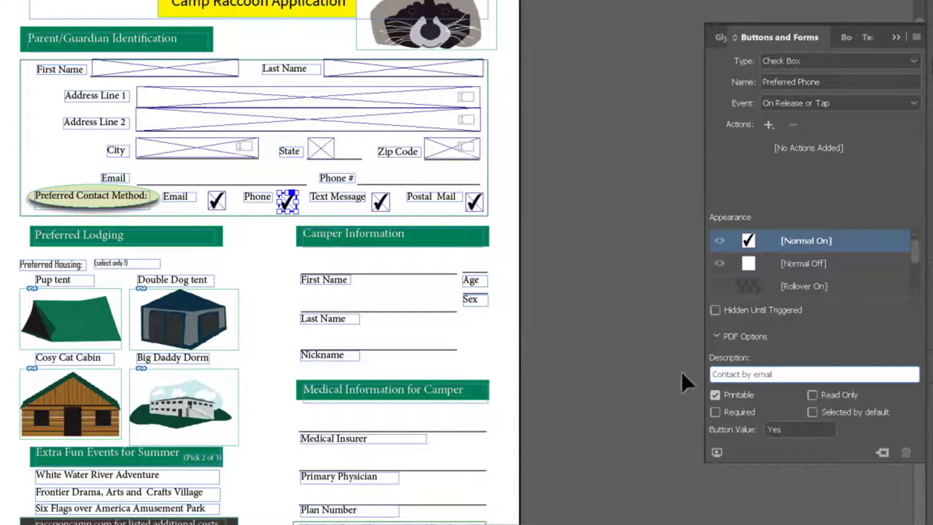
{"action": "double_click", "coordinate": [756, 374]}
{"action": "type", "text": "phone"}
Step: Set the Email, Phone, Text Message and Postal Mail check boxes to show their Normal Off appearance
{"action": "left_click", "coordinate": [222, 202]}
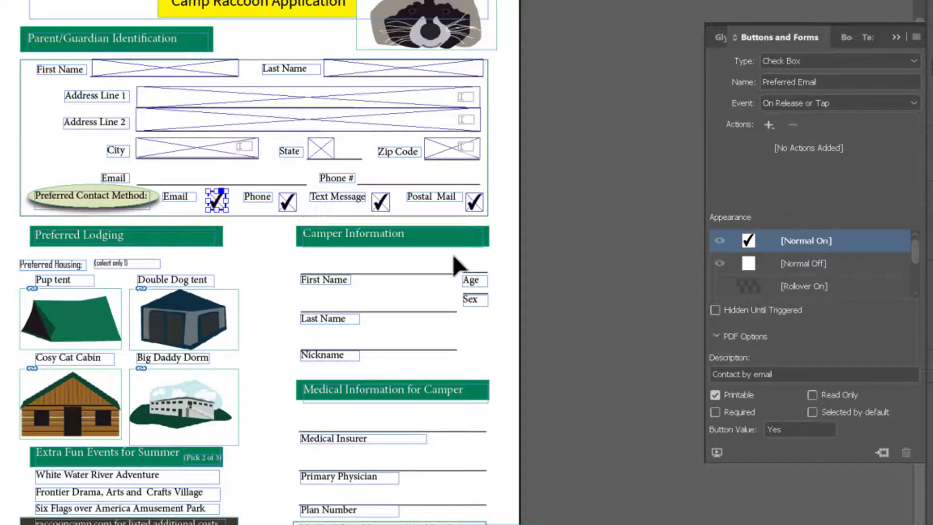
{"action": "left_click", "coordinate": [802, 265]}
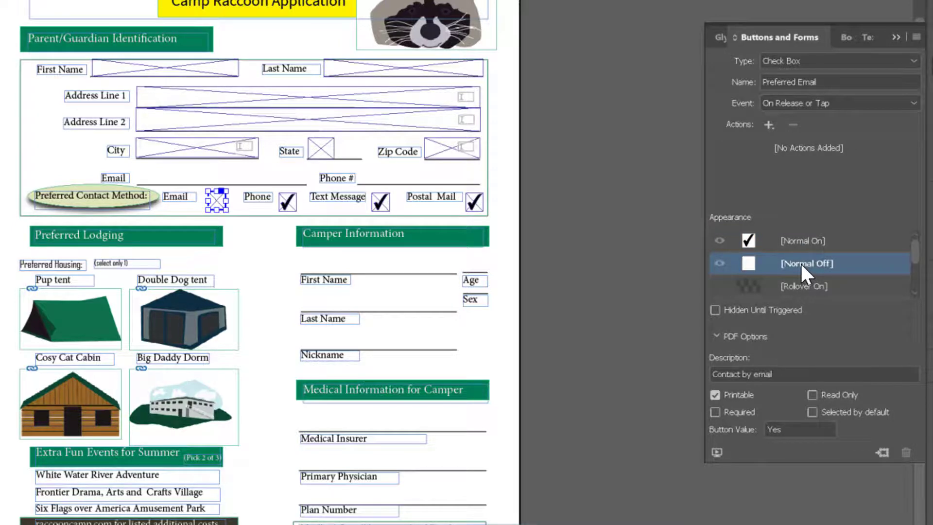
{"action": "left_click", "coordinate": [287, 202]}
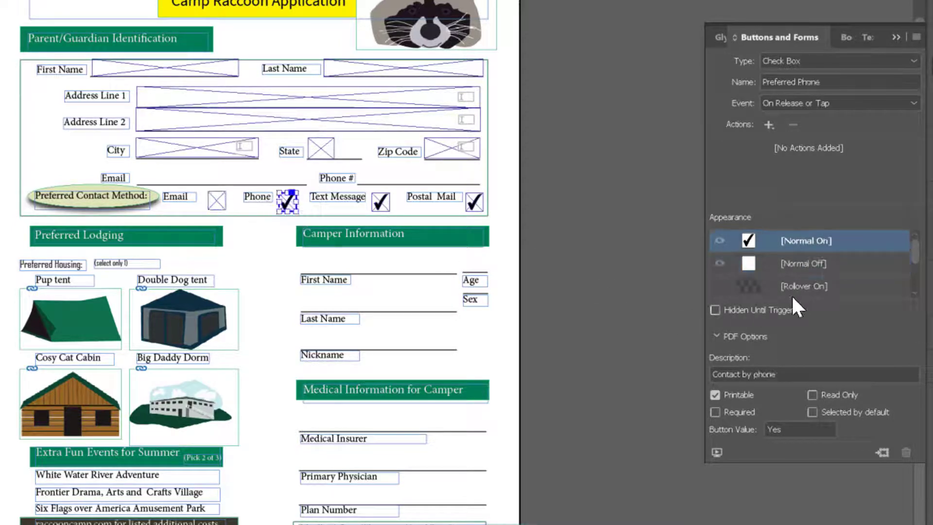
{"action": "left_click", "coordinate": [810, 264]}
{"action": "left_click", "coordinate": [374, 203]}
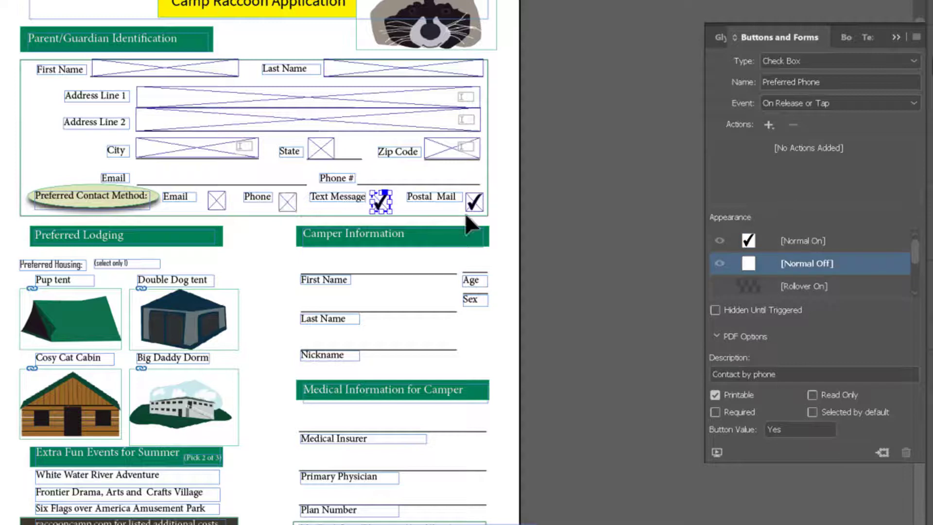
{"action": "left_click", "coordinate": [809, 263]}
{"action": "left_click", "coordinate": [470, 203]}
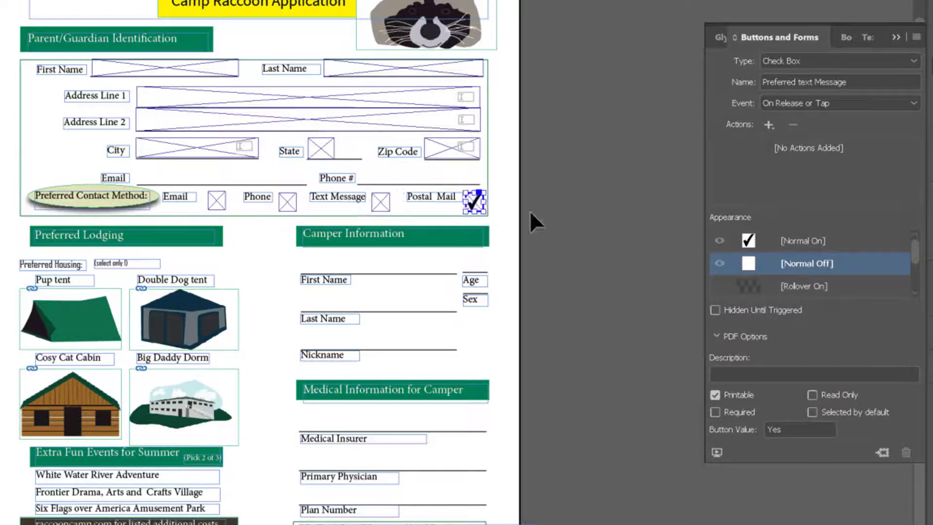
{"action": "left_click", "coordinate": [785, 264]}
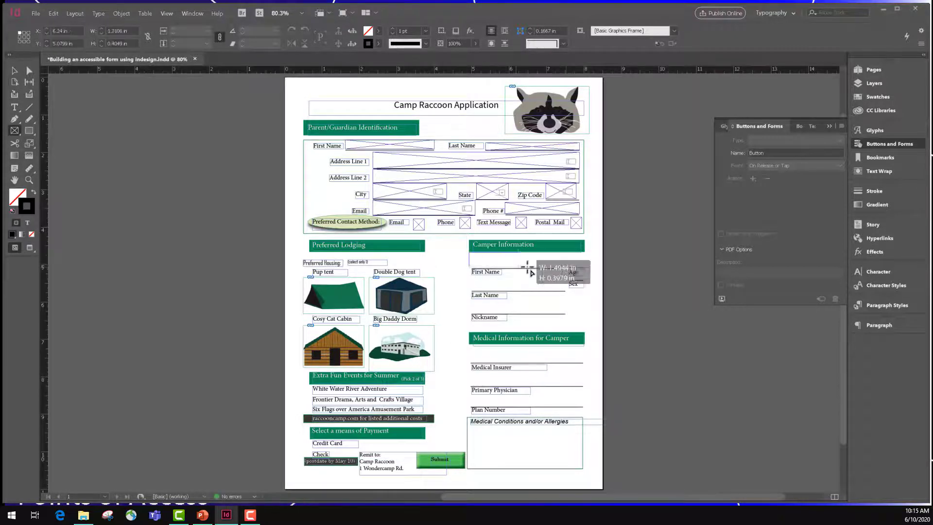
Step: Draw a frame above the camper First Name line and make it a text field named First_name
{"action": "left_click_drag", "start_coordinate": [469, 253], "coordinate": [565, 269]}
{"action": "left_click", "coordinate": [795, 140]}
{"action": "left_click", "coordinate": [763, 221]}
{"action": "triple_click", "coordinate": [779, 153]}
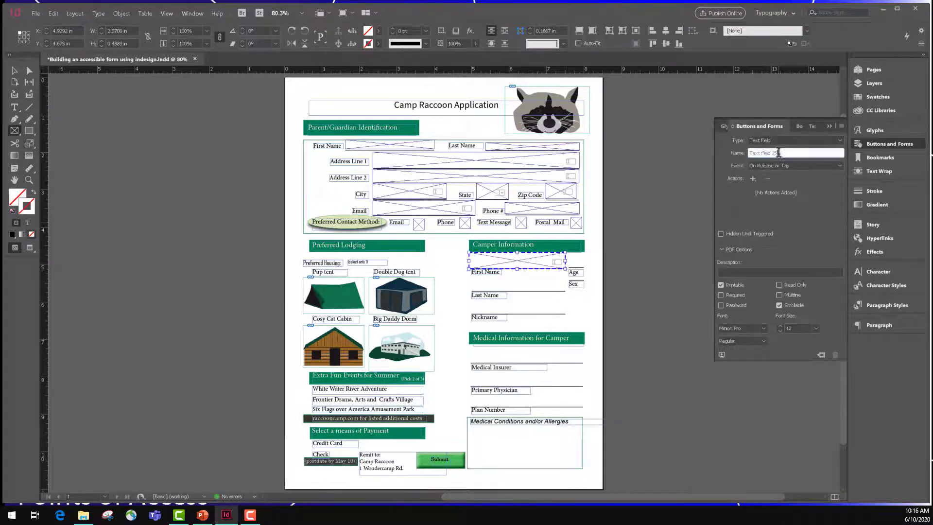
{"action": "type", "text": "First_name"}
Step: Copy the text field to the Nickname line and rename the copy Nickname
{"action": "left_click", "coordinate": [15, 70]}
{"action": "left_click_drag", "start_coordinate": [492, 262], "coordinate": [511, 311]}
{"action": "triple_click", "coordinate": [748, 153]}
{"action": "triple_click", "coordinate": [764, 152]}
{"action": "type", "text": "Nickname"}
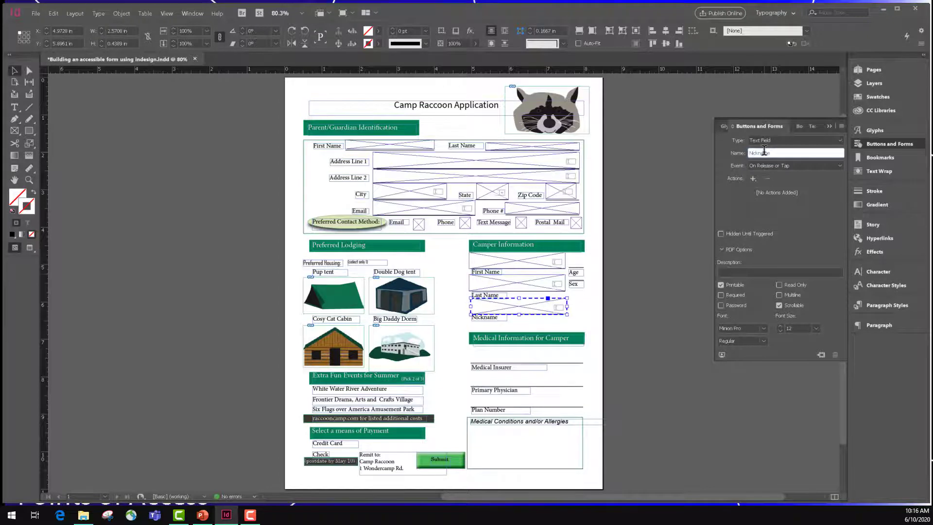
{"action": "left_click", "coordinate": [722, 274]}
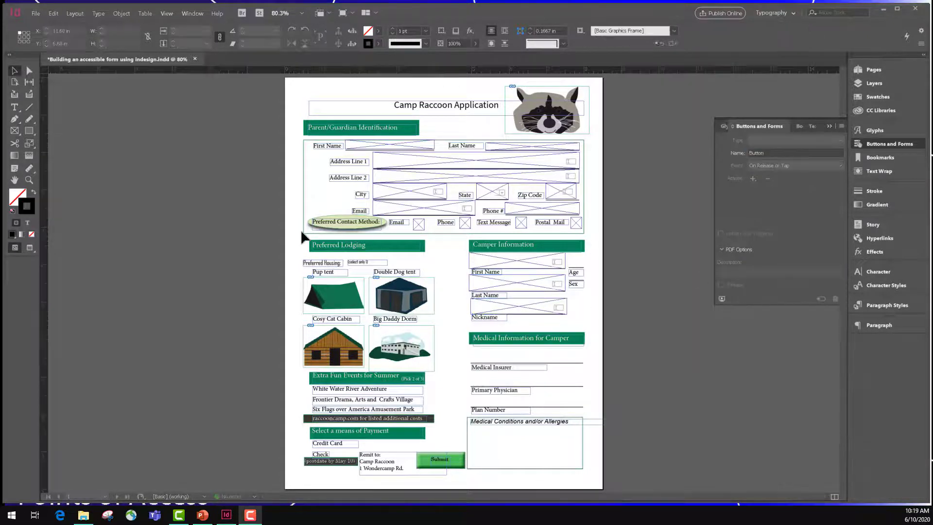
Step: Draw a small frame beside the Age label and make it a list box named Age
{"action": "left_click", "coordinate": [18, 128]}
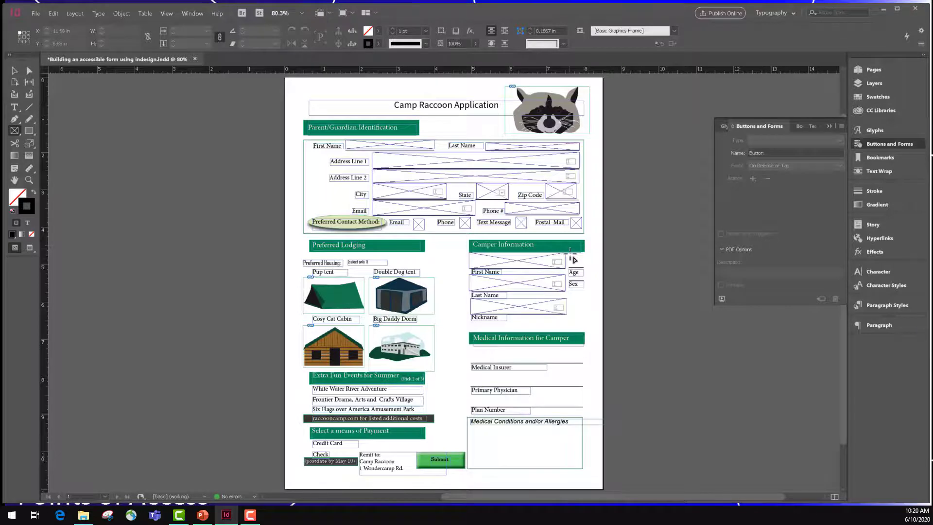
{"action": "left_click_drag", "start_coordinate": [571, 252], "coordinate": [587, 274]}
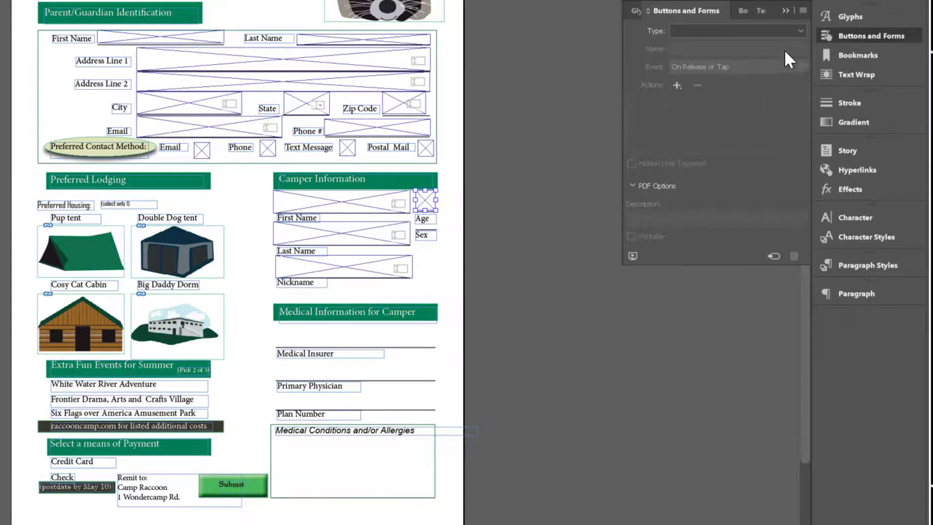
{"action": "left_click", "coordinate": [799, 29]}
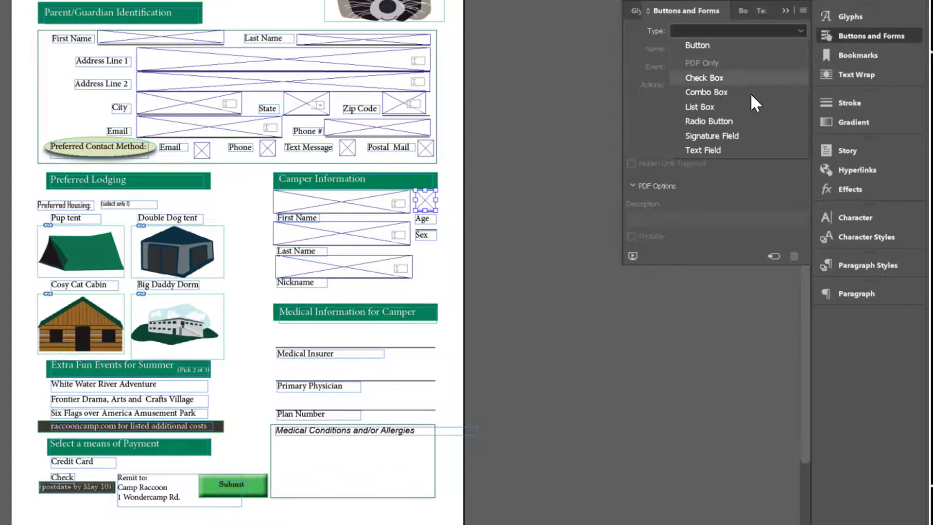
{"action": "left_click", "coordinate": [725, 108]}
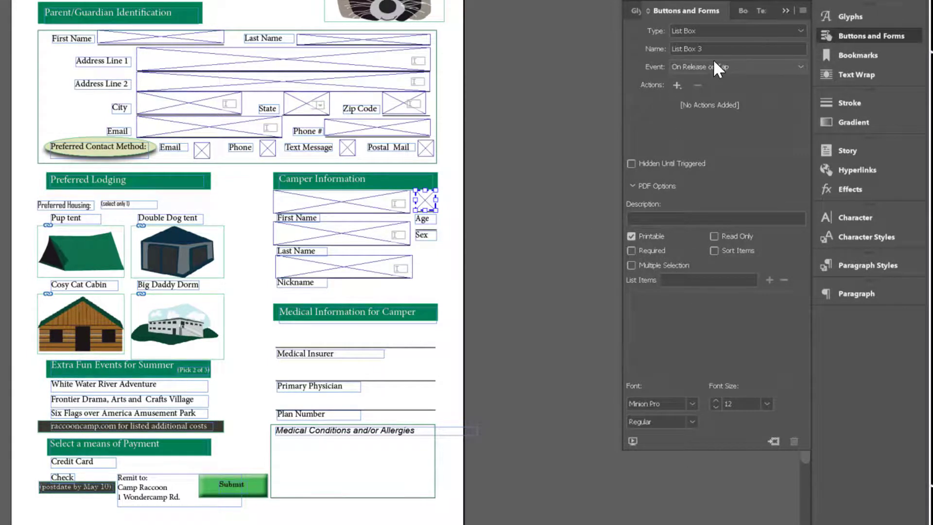
{"action": "left_click_drag", "start_coordinate": [711, 49], "coordinate": [671, 48]}
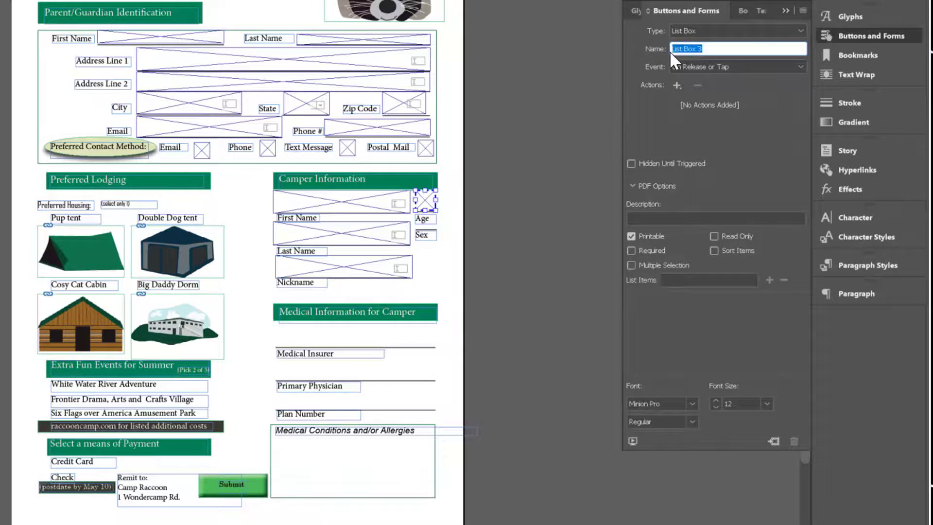
{"action": "type", "text": "Age"}
Step: Add 8 and 9 as list items of the Age list box
{"action": "left_click", "coordinate": [674, 281]}
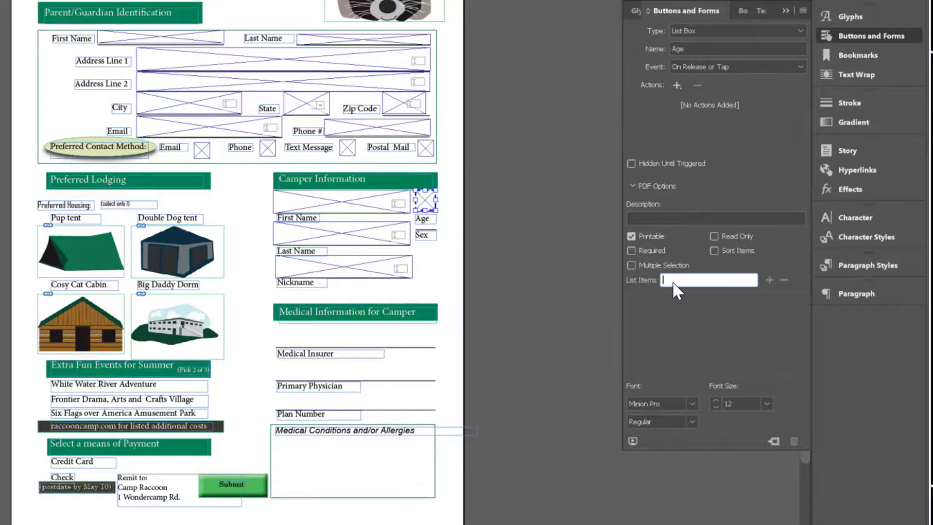
{"action": "left_click", "coordinate": [768, 281]}
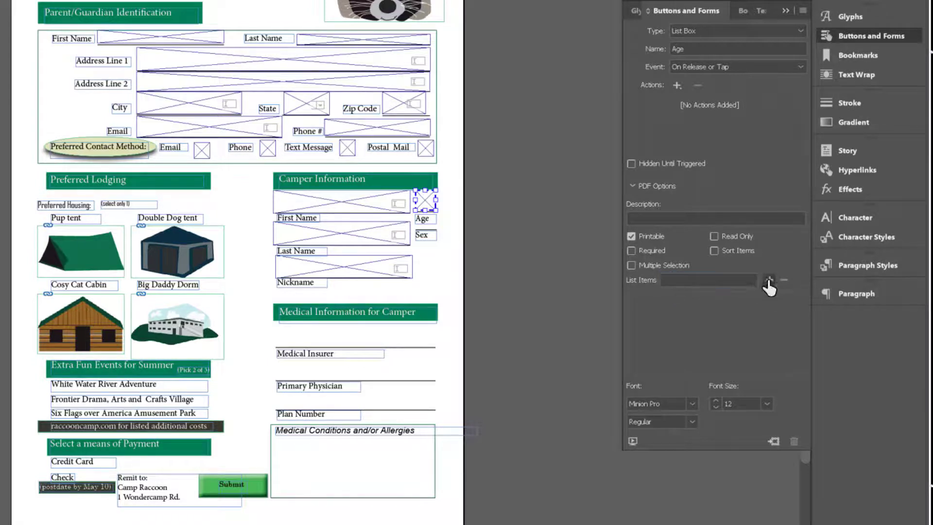
{"action": "left_click", "coordinate": [768, 281]}
{"action": "left_click", "coordinate": [699, 280]}
{"action": "type", "text": "9"}
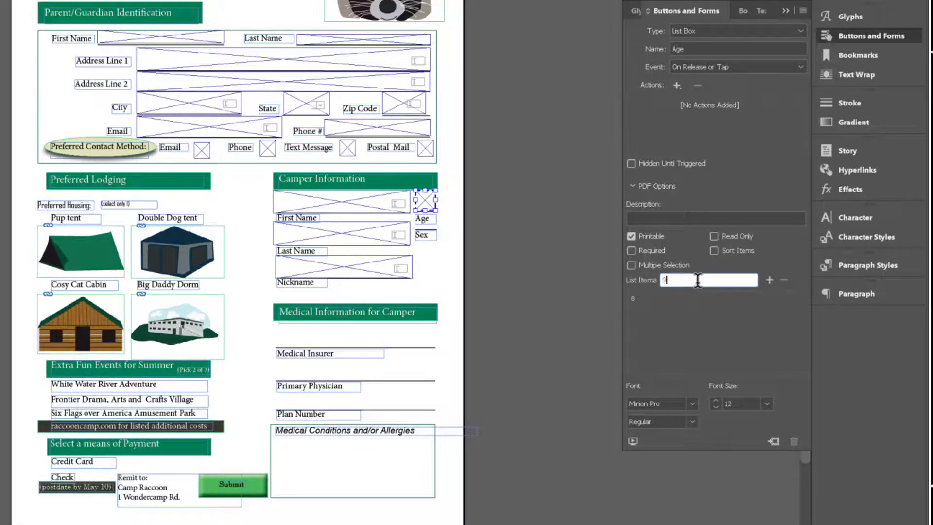
{"action": "left_click", "coordinate": [770, 280]}
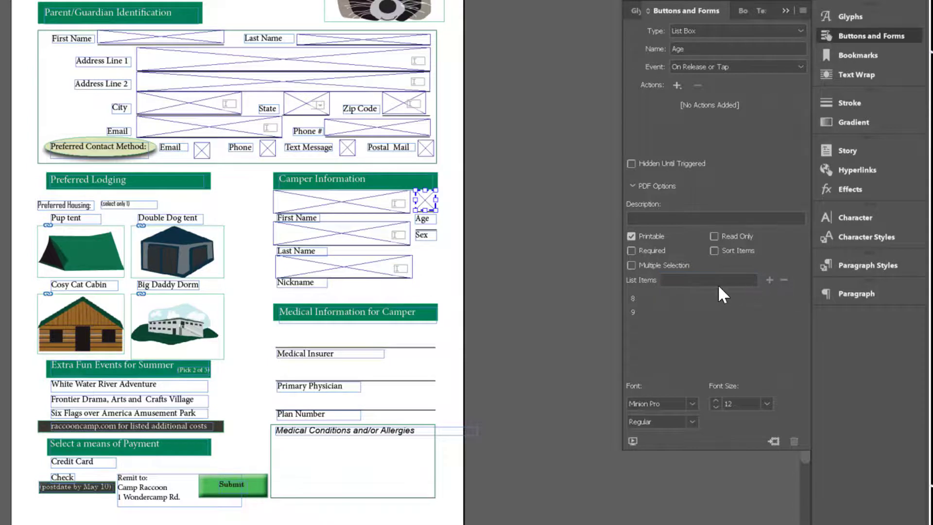
Step: Add 10, 11, 12 and 13 as further list items of the Age list box
{"action": "left_click", "coordinate": [712, 279]}
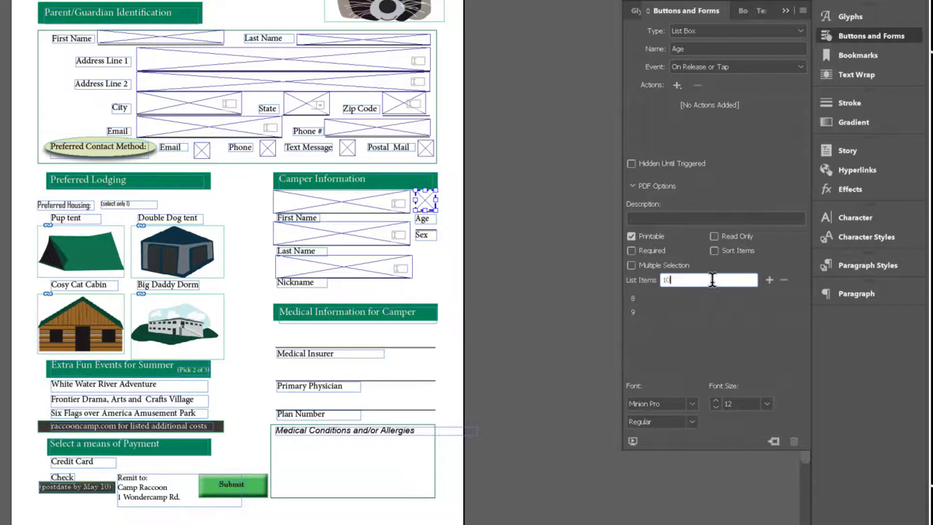
{"action": "left_click", "coordinate": [769, 280]}
{"action": "left_click", "coordinate": [729, 281]}
{"action": "type", "text": "11"}
{"action": "left_click", "coordinate": [769, 281]}
{"action": "left_click", "coordinate": [751, 282]}
{"action": "type", "text": "12"}
{"action": "left_click", "coordinate": [770, 281]}
{"action": "left_click", "coordinate": [729, 282]}
{"action": "type", "text": "13"}
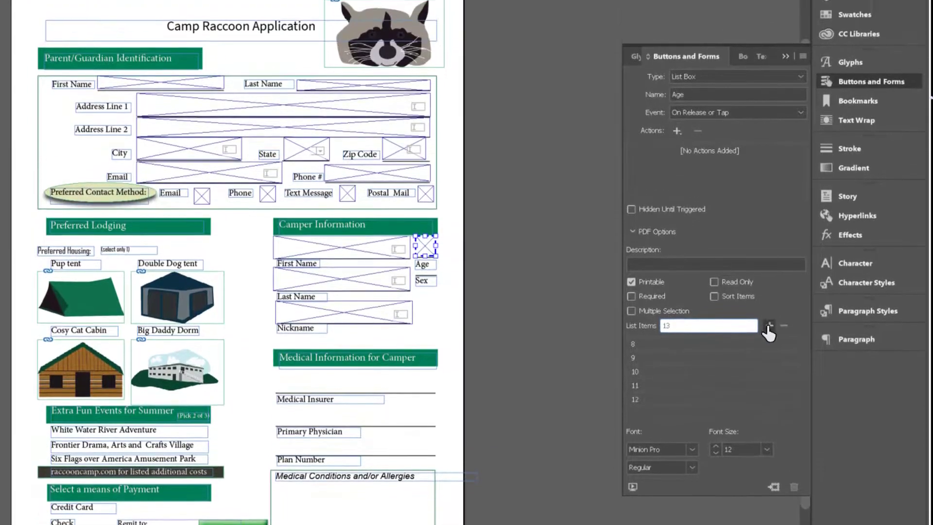
{"action": "left_click", "coordinate": [770, 281]}
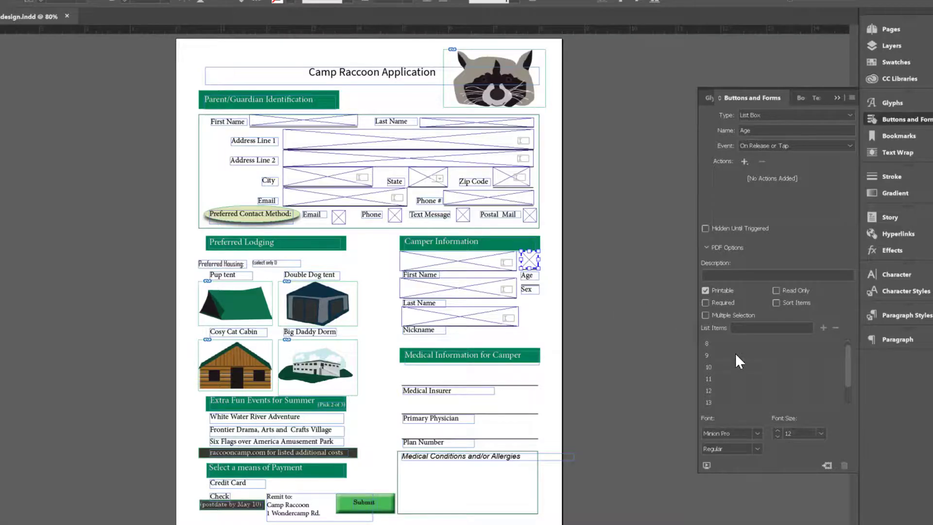
Step: Select item 8 in the Age list box's item list
{"action": "left_click", "coordinate": [723, 343]}
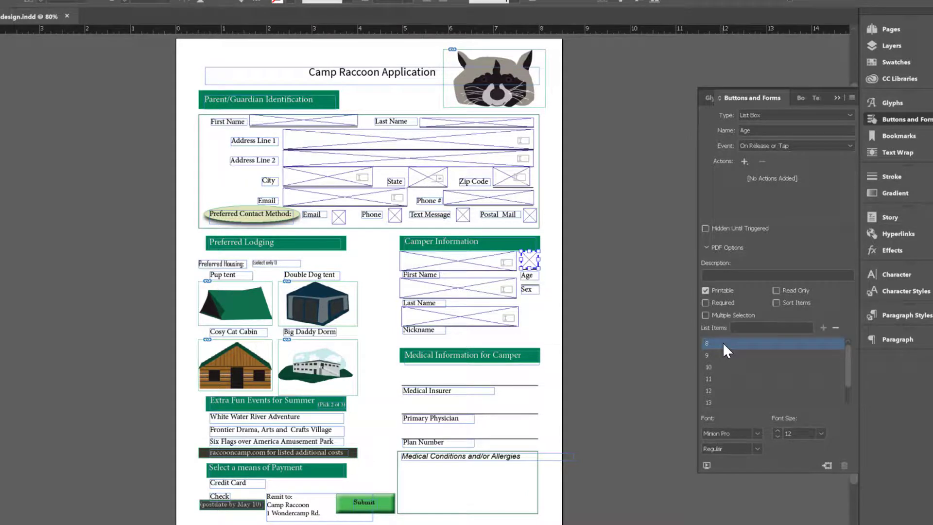
{"action": "left_click", "coordinate": [720, 275]}
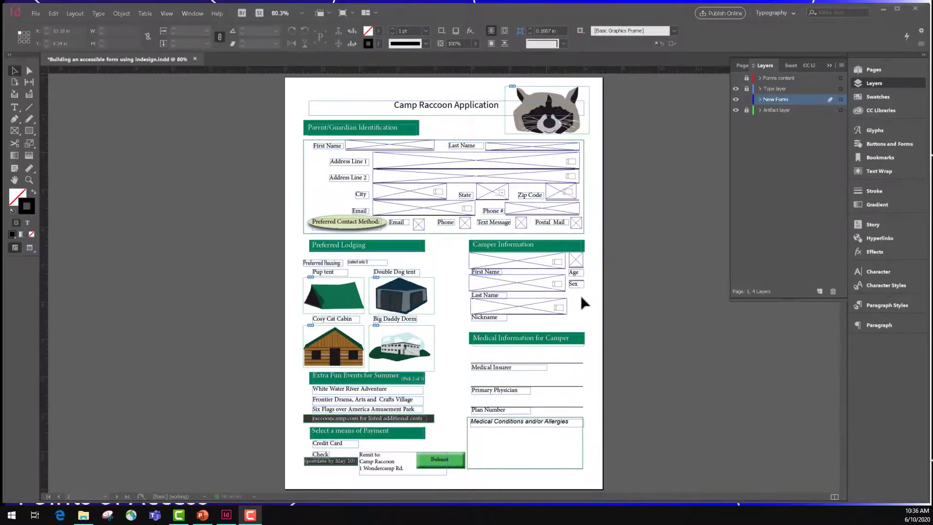
Step: Draw a small frame beside the Sex label for the next form field
{"action": "left_click", "coordinate": [15, 131]}
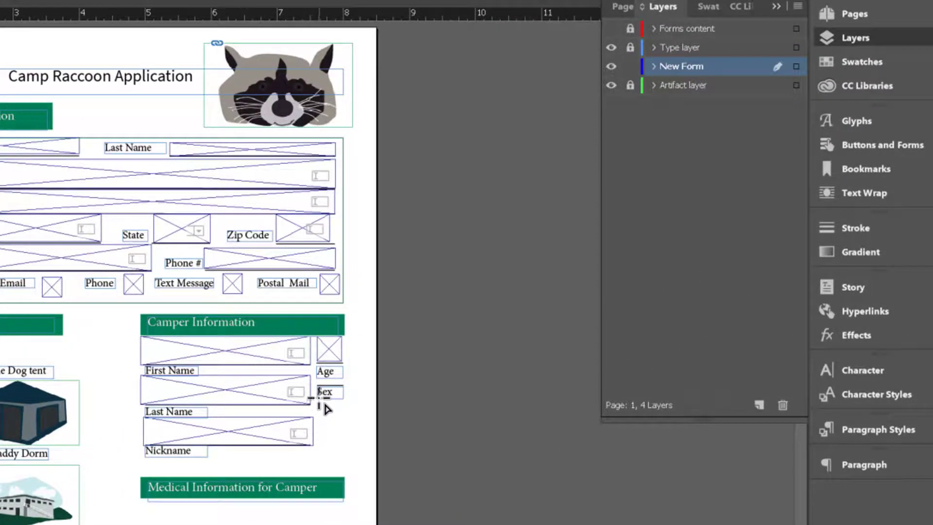
{"action": "left_click_drag", "start_coordinate": [320, 404], "coordinate": [342, 425]}
{"action": "left_click", "coordinate": [844, 141]}
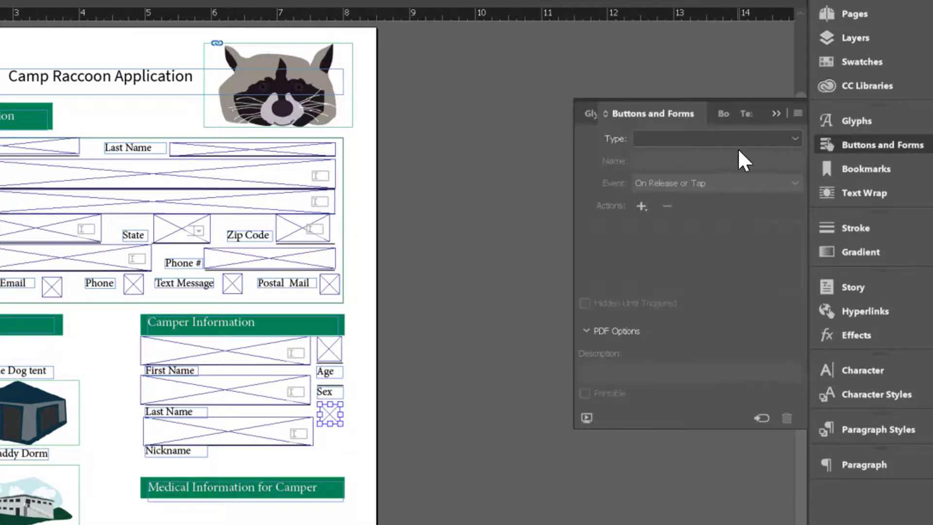
Step: Convert the frame beside the Sex label into a radio button named Sex
{"action": "left_click", "coordinate": [772, 139]}
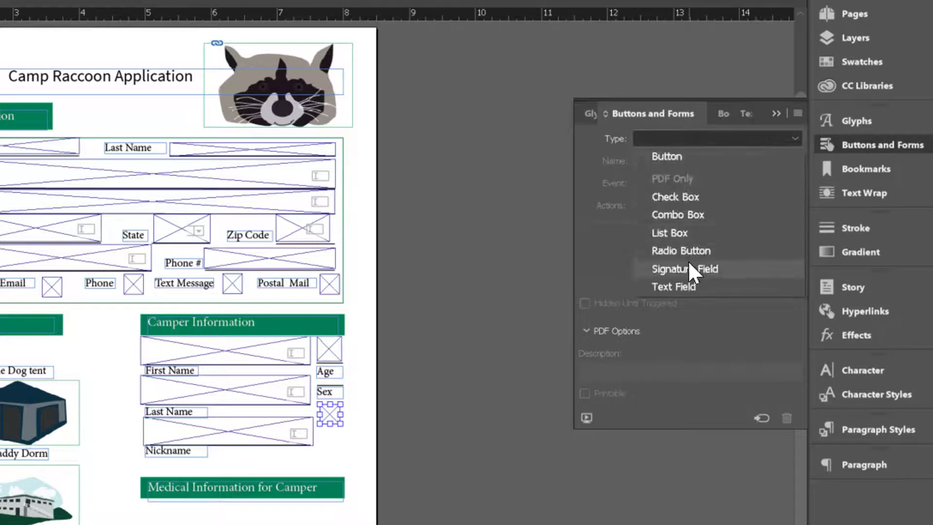
{"action": "left_click", "coordinate": [678, 251]}
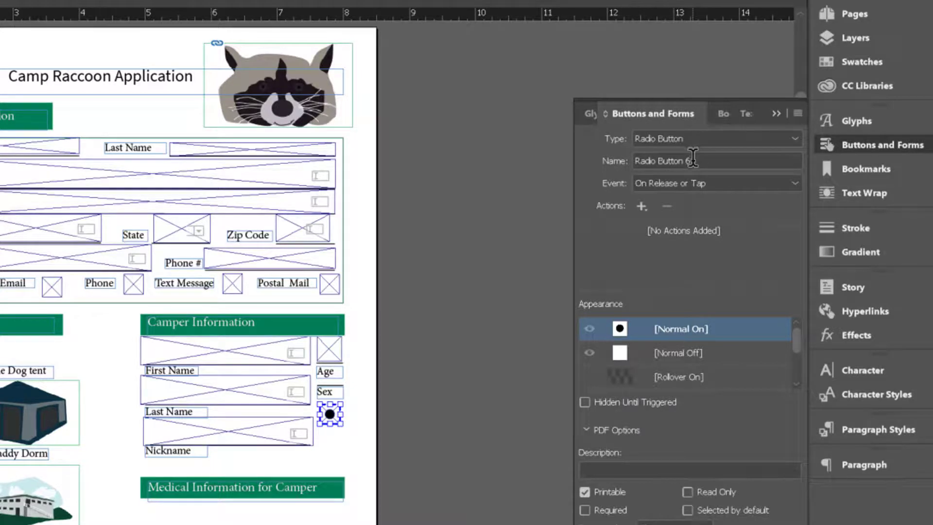
{"action": "left_click_drag", "start_coordinate": [693, 160], "coordinate": [624, 145]}
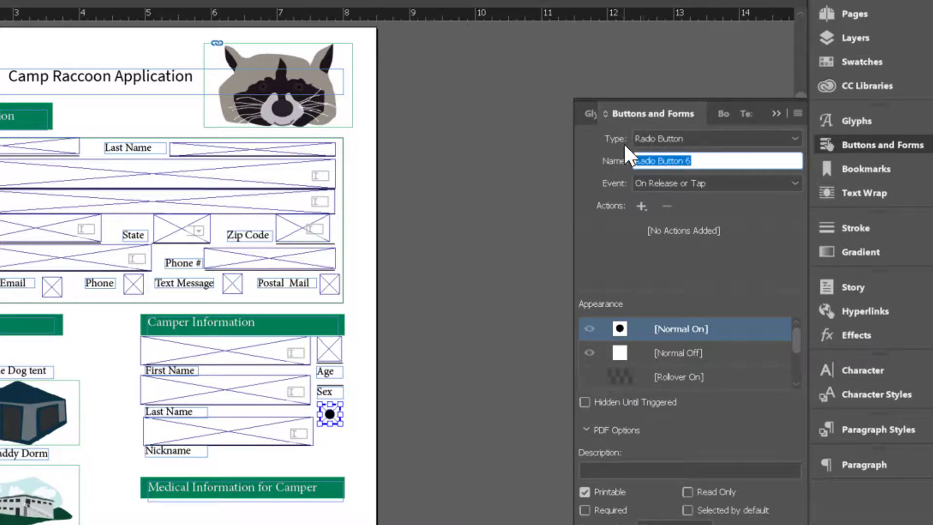
{"action": "type", "text": "Sex"}
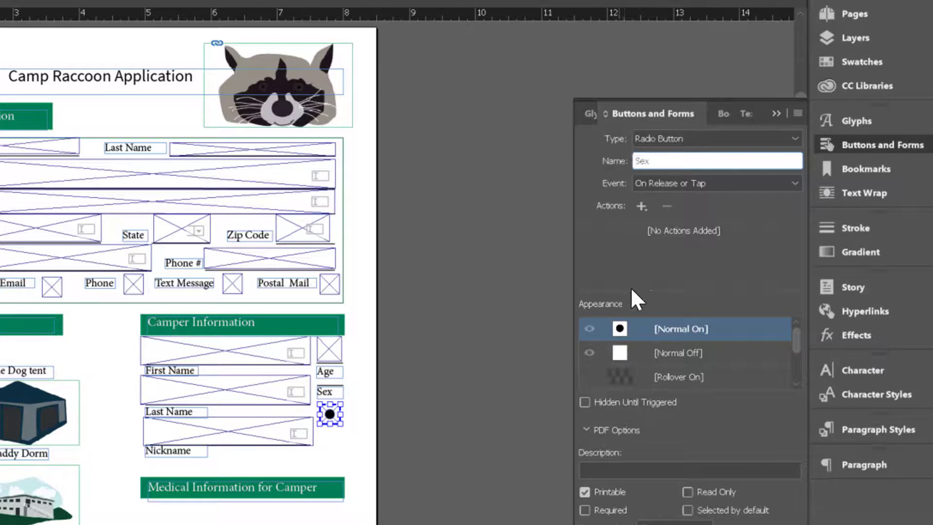
Step: Give the Sex radio button the description Male for its on and off appearances
{"action": "left_click", "coordinate": [632, 469]}
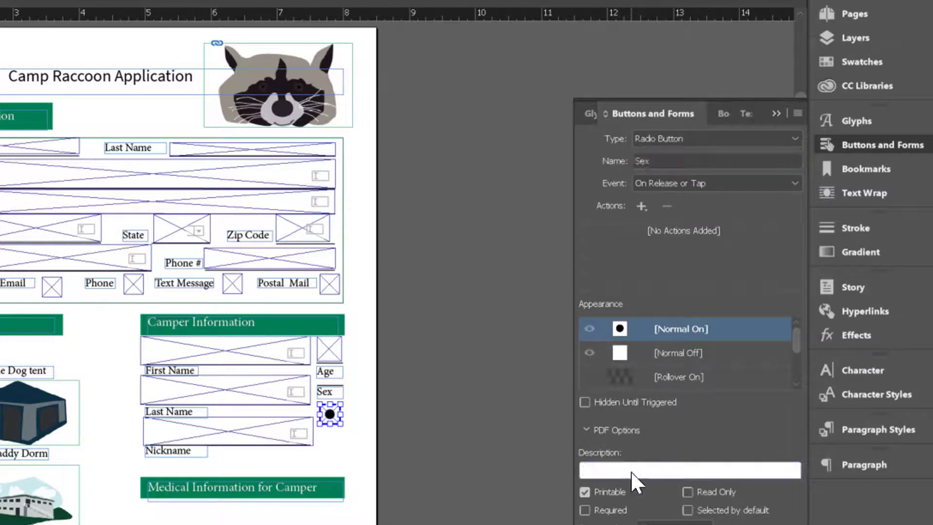
{"action": "type", "text": "Male"}
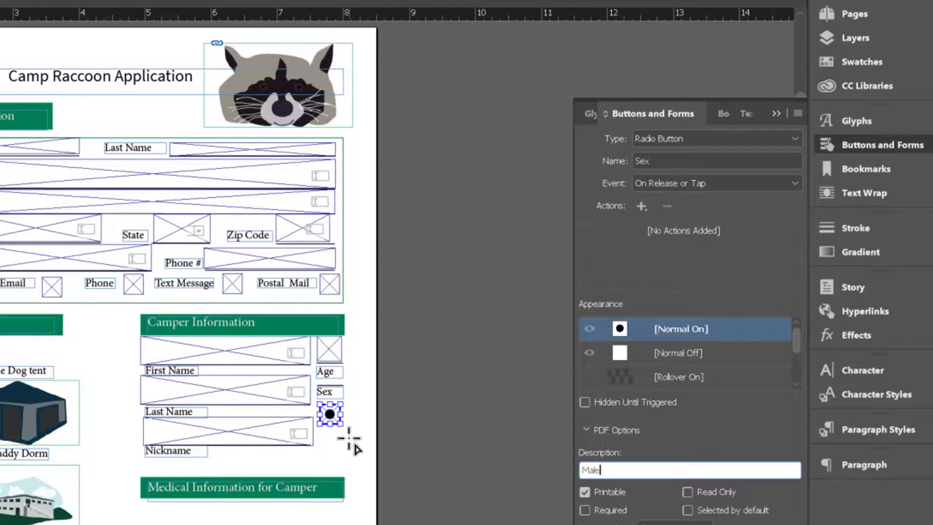
{"action": "left_click", "coordinate": [686, 351]}
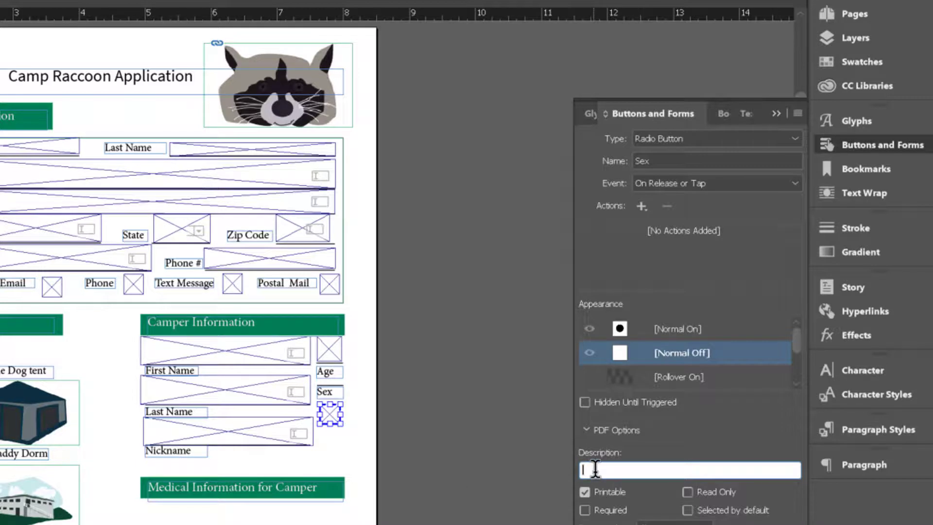
{"action": "type", "text": "Male"}
{"action": "left_click", "coordinate": [0, 262]}
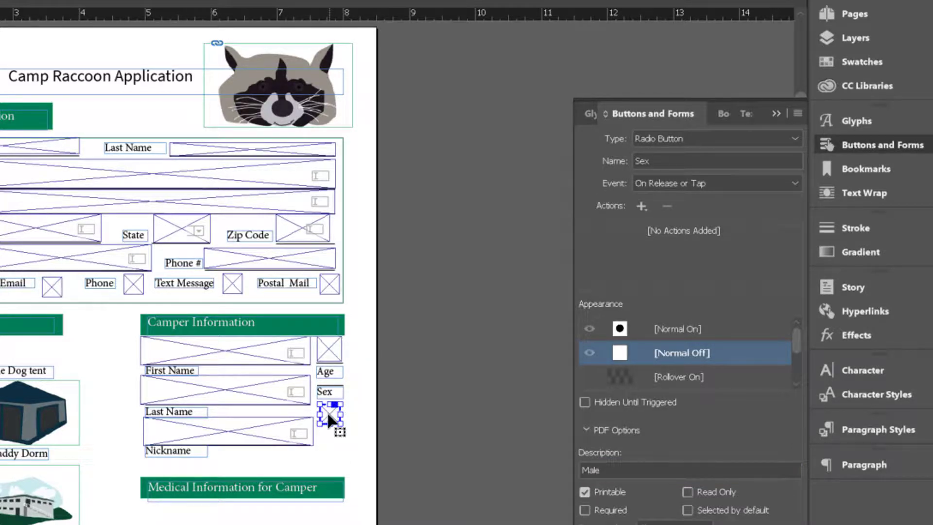
Step: Duplicate the Sex radio button just below it and change the copy's description to Female
{"action": "left_click_drag", "start_coordinate": [327, 411], "coordinate": [329, 441]}
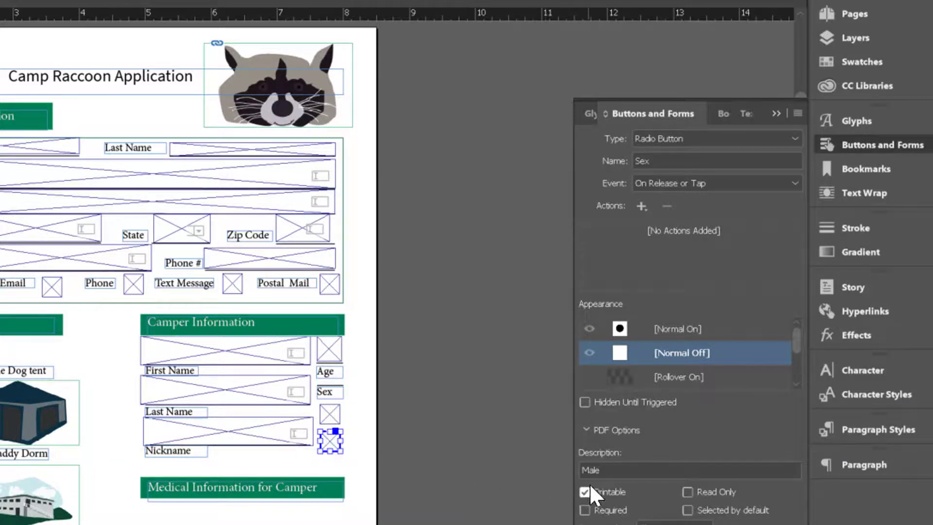
{"action": "left_click", "coordinate": [601, 470]}
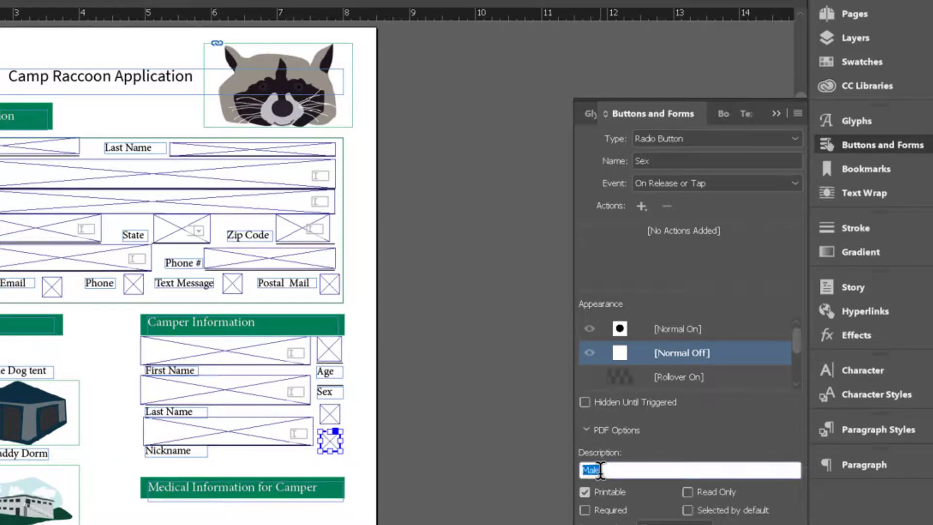
{"action": "type", "text": "Female"}
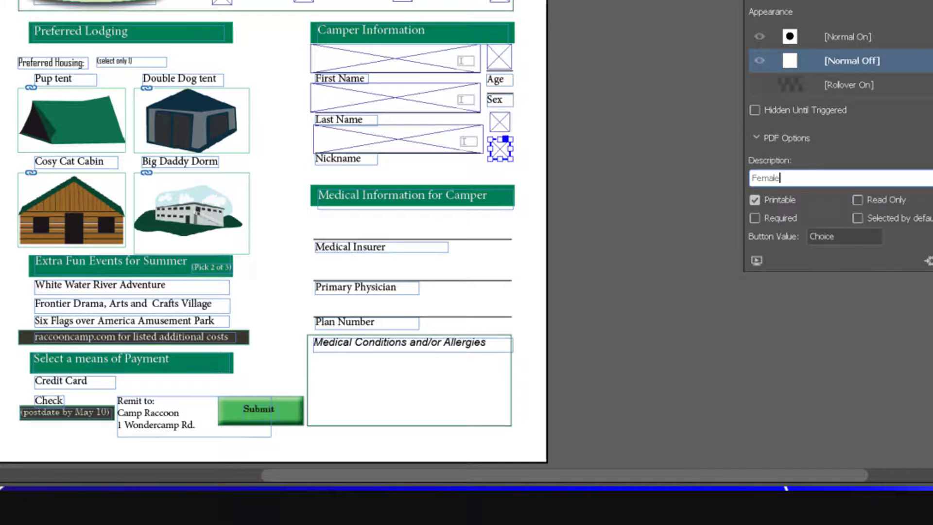
{"action": "key", "text": "Return"}
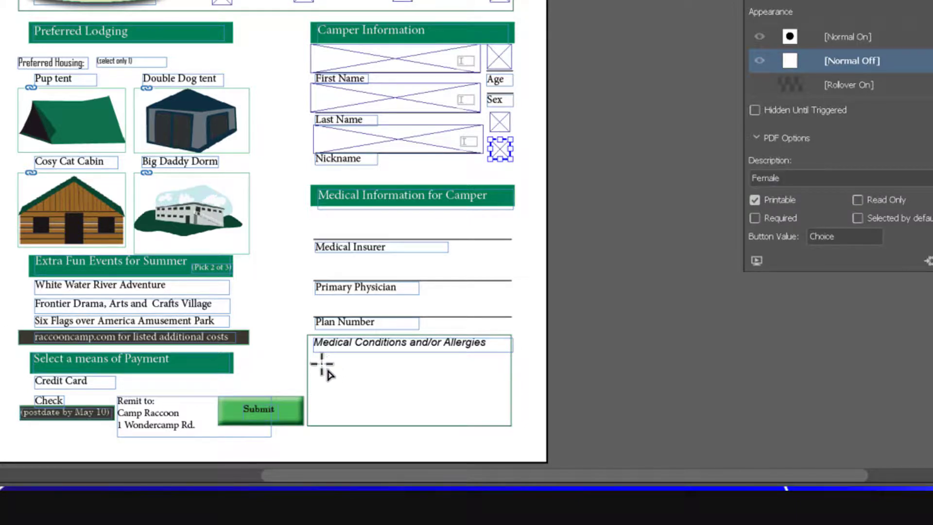
Step: Draw a frame inside the Medical Conditions and/or Allergies box and convert it to a text field named for medical conditions
{"action": "left_click_drag", "start_coordinate": [311, 353], "coordinate": [509, 426]}
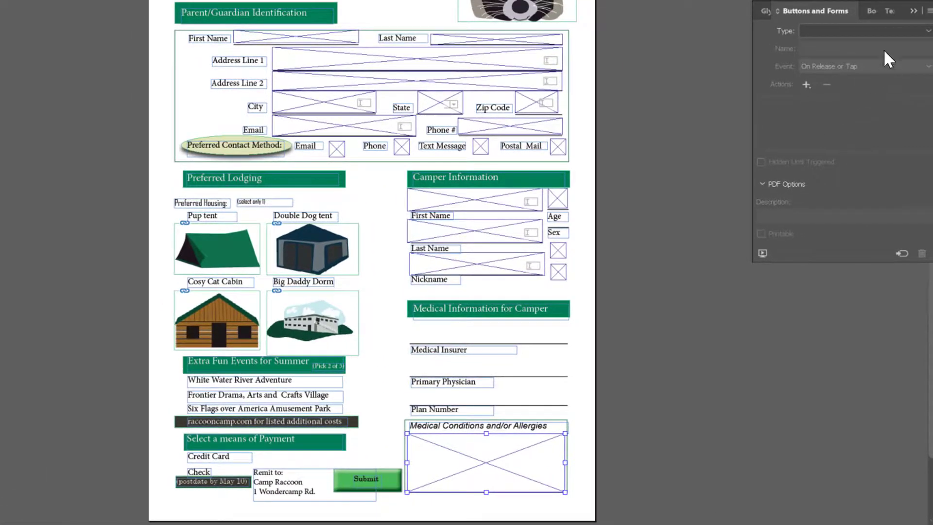
{"action": "left_click", "coordinate": [868, 31]}
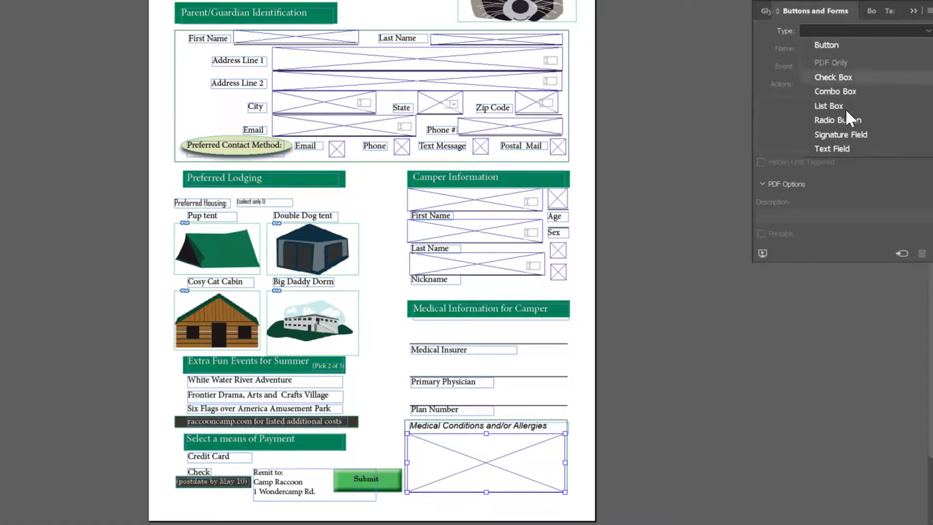
{"action": "left_click", "coordinate": [826, 148]}
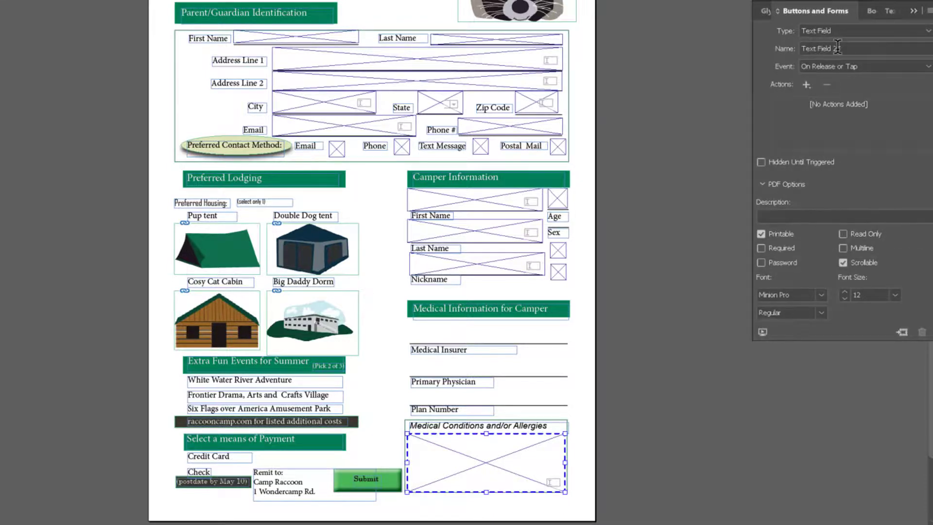
{"action": "left_click_drag", "start_coordinate": [846, 48], "coordinate": [792, 48]}
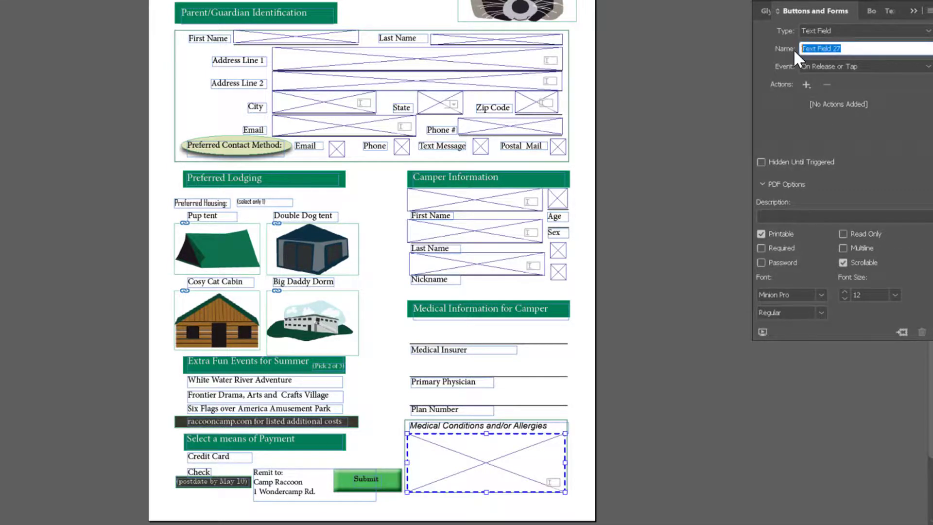
{"action": "type", "text": "Medical Con"}
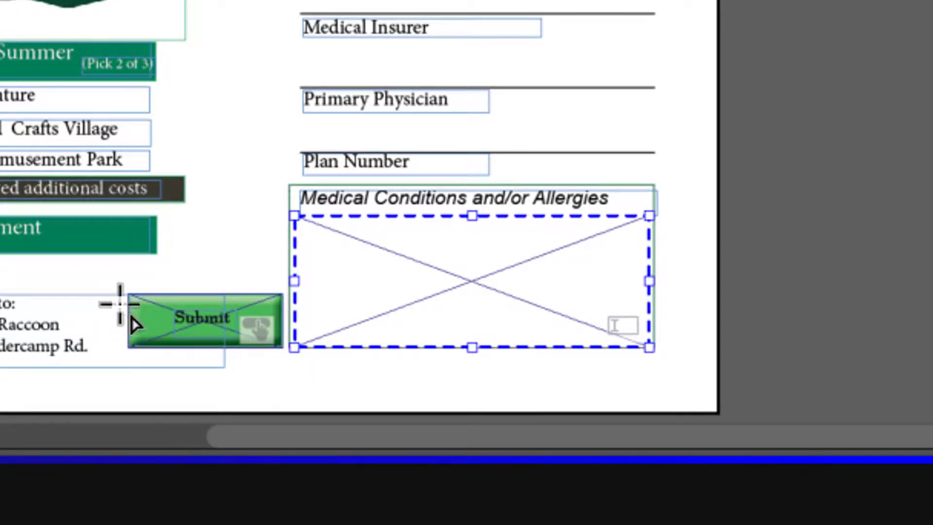
Step: Draw a frame over the Submit graphic, make it a button, and add a Submit Form action
{"action": "left_click_drag", "start_coordinate": [128, 294], "coordinate": [281, 348]}
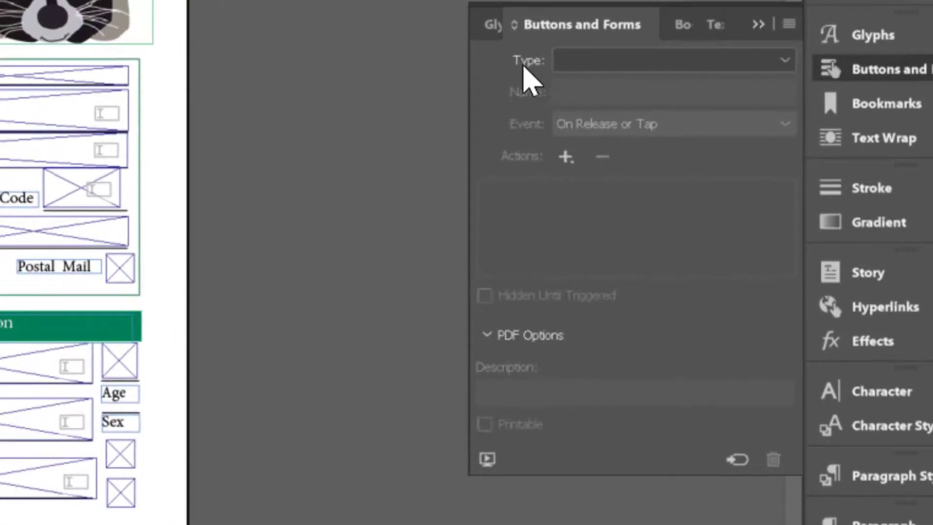
{"action": "left_click", "coordinate": [777, 60]}
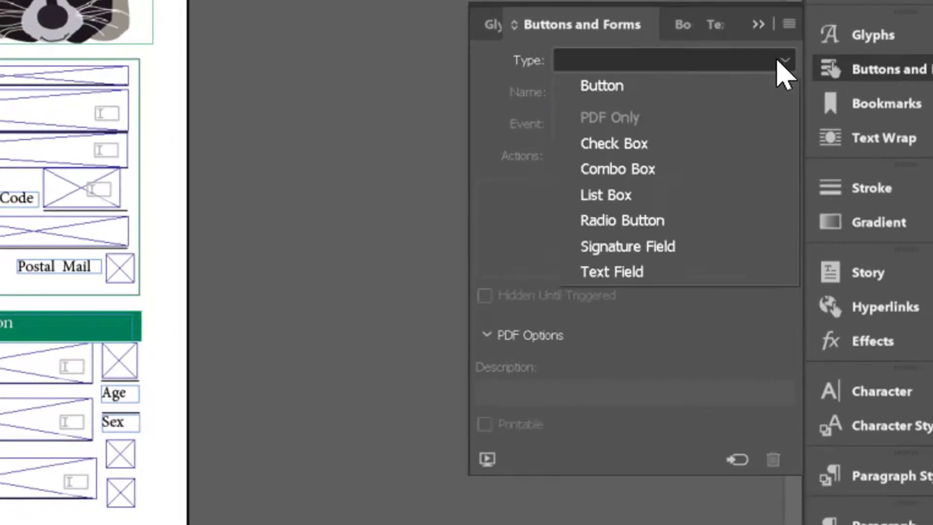
{"action": "left_click", "coordinate": [595, 91]}
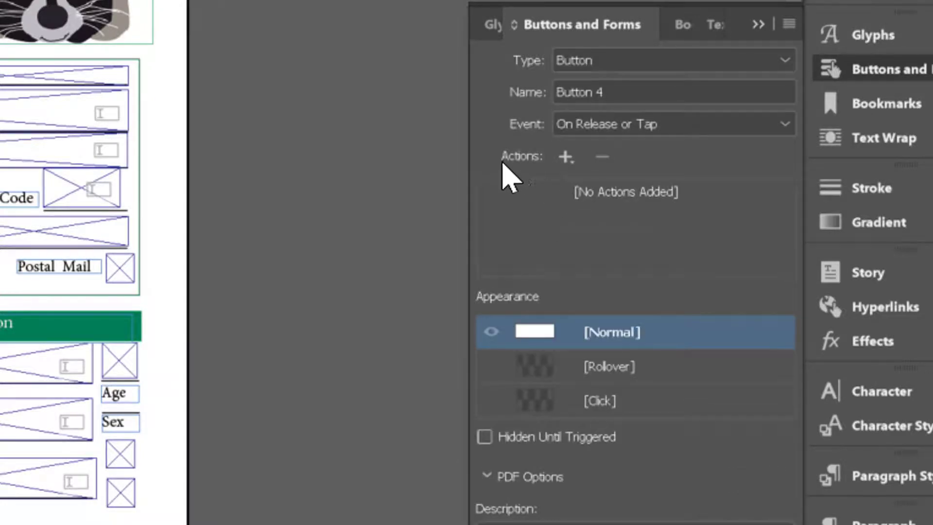
{"action": "left_click", "coordinate": [566, 154]}
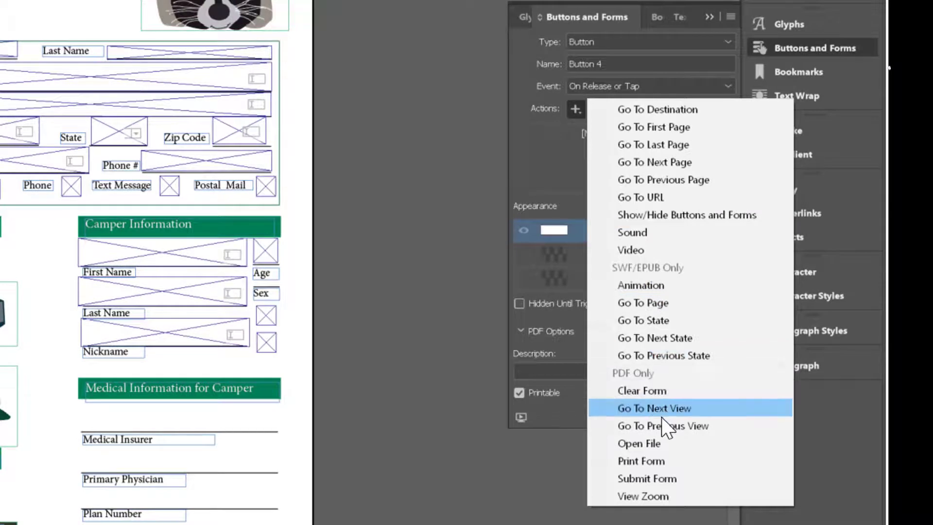
{"action": "left_click", "coordinate": [652, 479]}
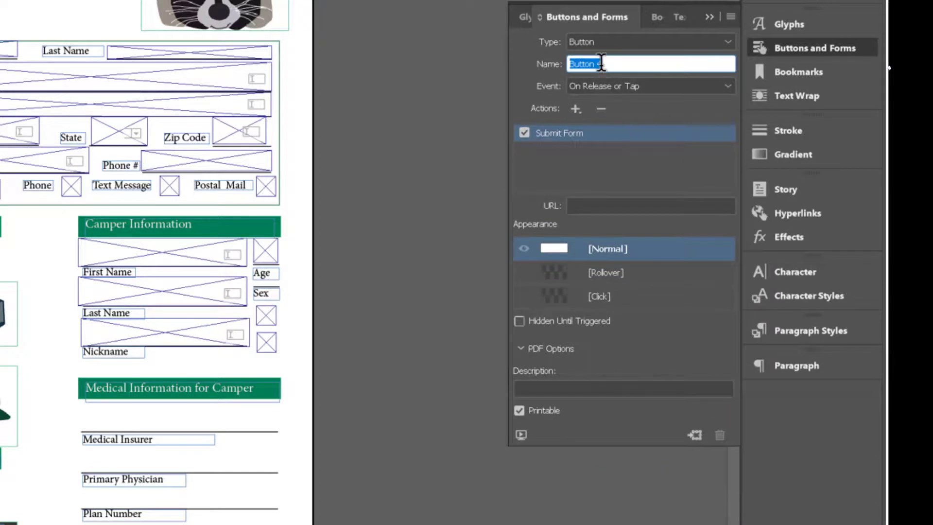
Step: Name the button Submit and give it the description Submit form
{"action": "type", "text": "Submit"}
{"action": "left_click", "coordinate": [552, 389]}
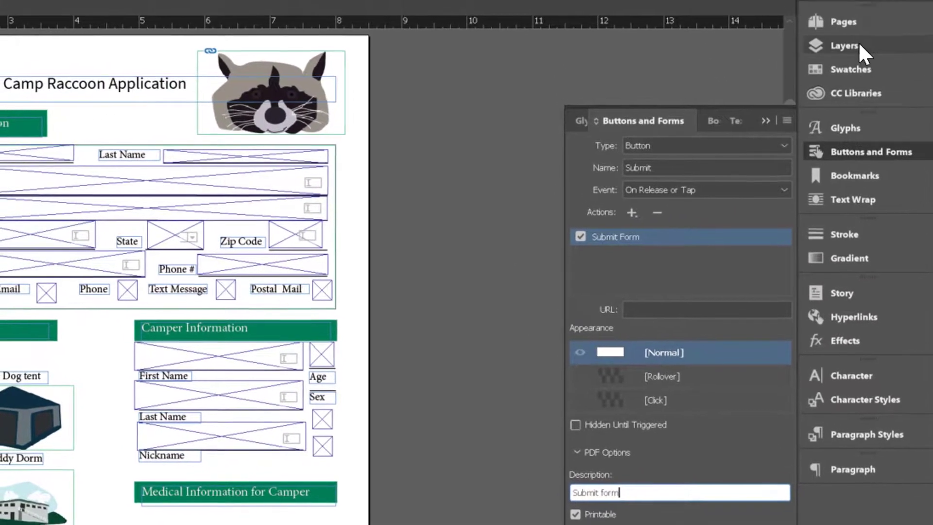
Step: Hide the New Form layer and show the Forms content layer, adjusting the layer locks
{"action": "left_click", "coordinate": [850, 30]}
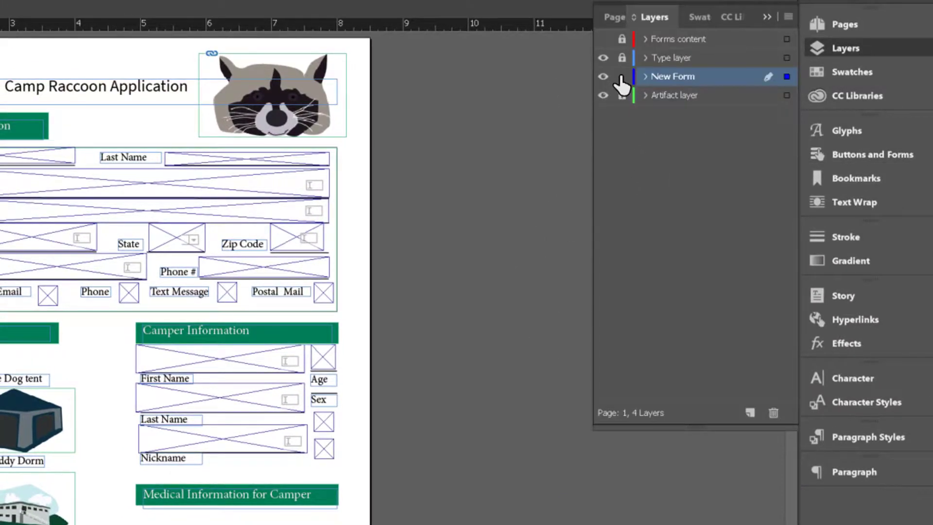
{"action": "left_click", "coordinate": [603, 76]}
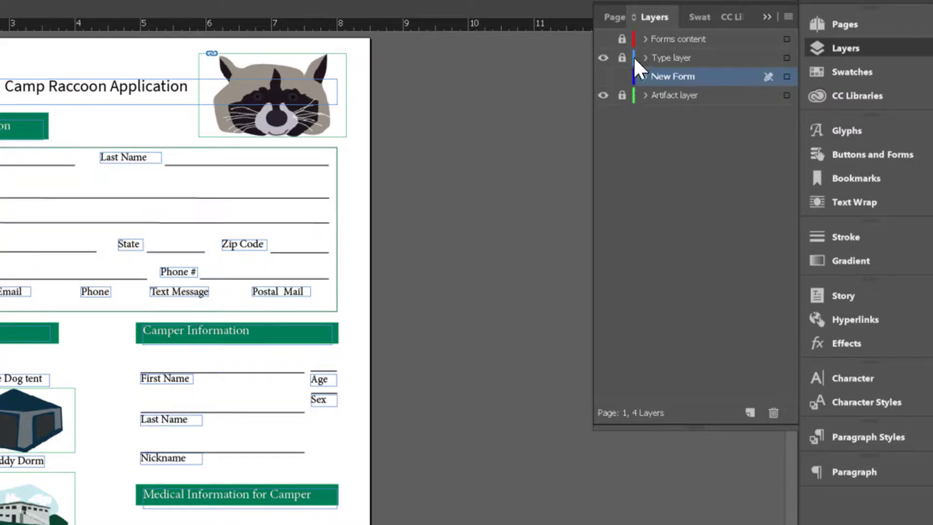
{"action": "left_click", "coordinate": [610, 39]}
{"action": "left_click", "coordinate": [611, 57]}
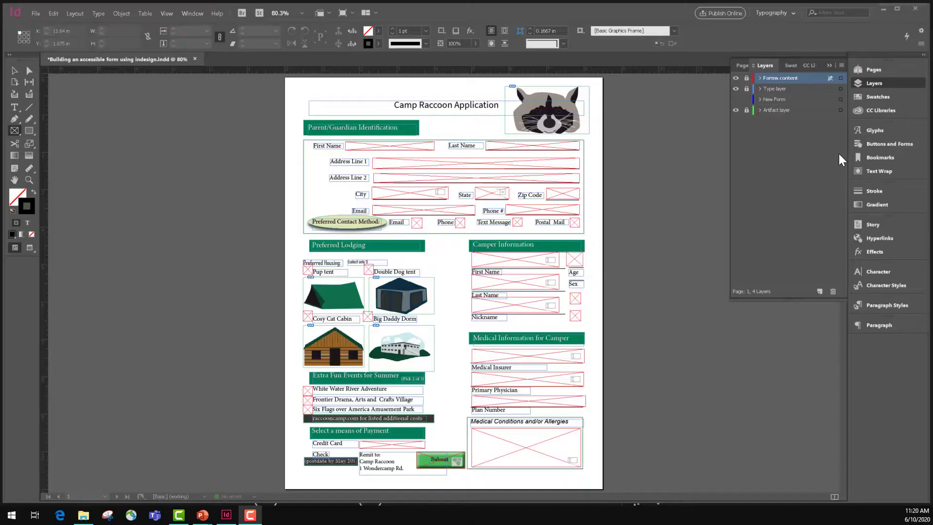
{"action": "left_click", "coordinate": [747, 79]}
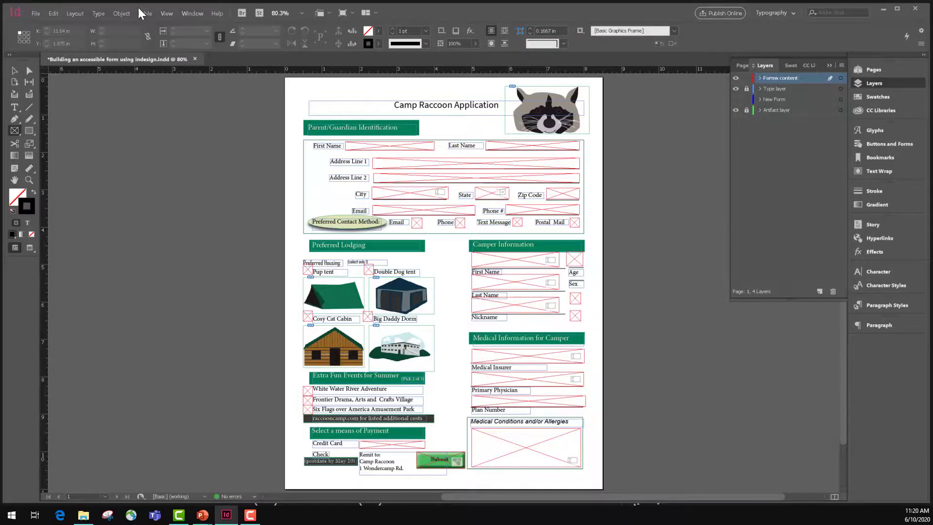
Step: Open the form's Tab Order dialog and review the sequence of the field names
{"action": "left_click", "coordinate": [122, 13]}
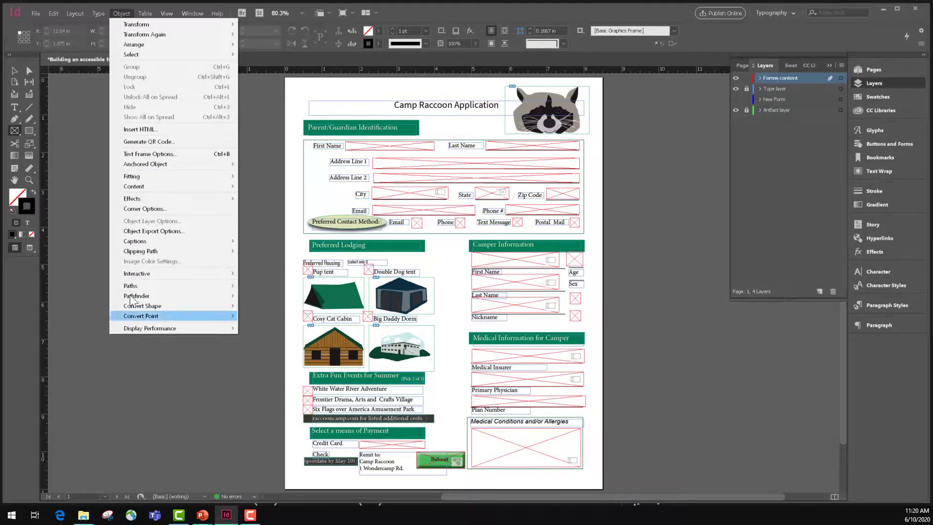
{"action": "mouse_move", "coordinate": [140, 273]}
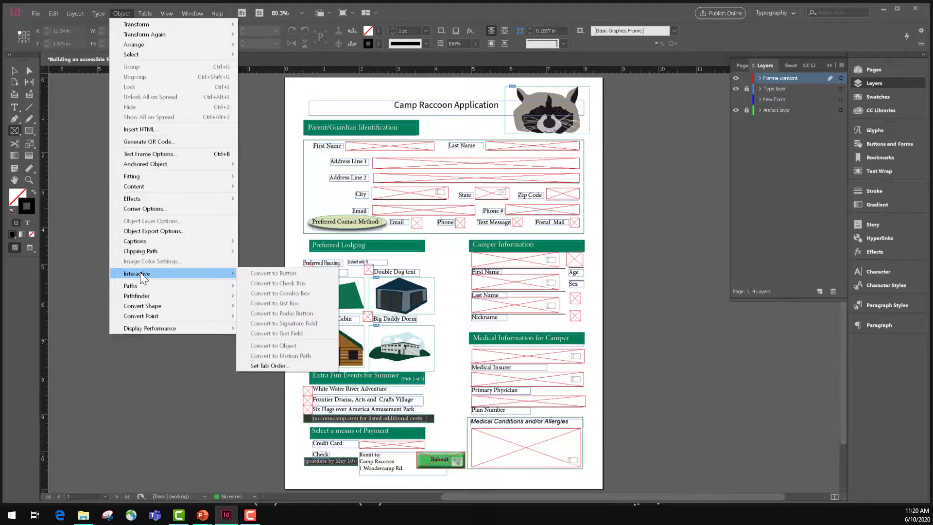
{"action": "left_click", "coordinate": [261, 365]}
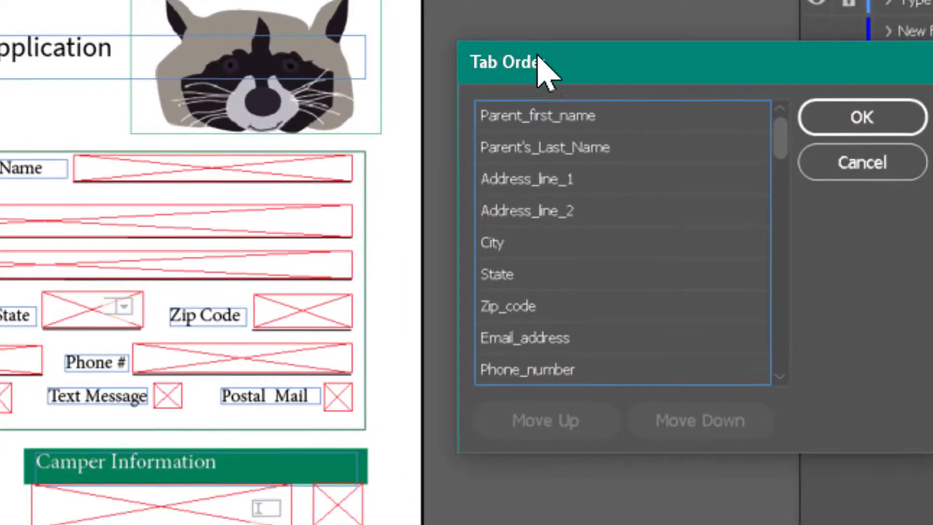
{"action": "left_click_drag", "start_coordinate": [640, 109], "coordinate": [637, 142]}
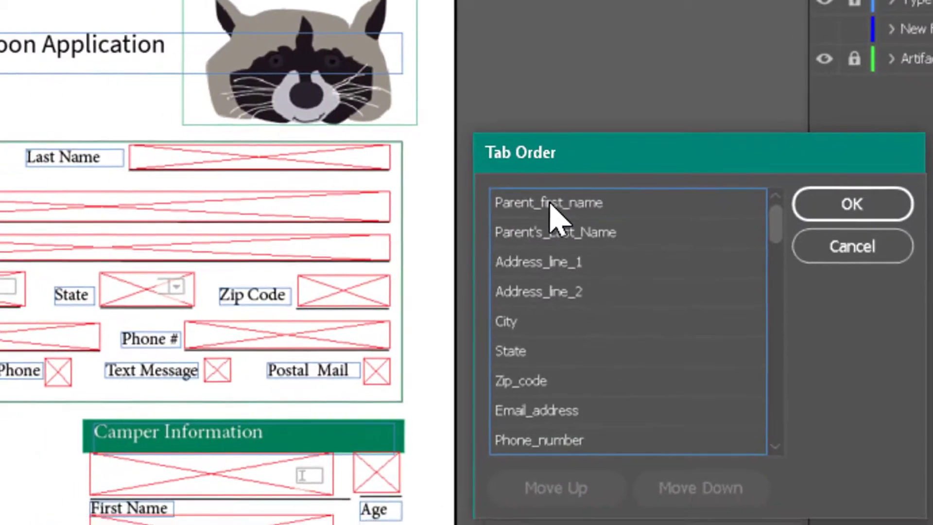
{"action": "left_click", "coordinate": [541, 214]}
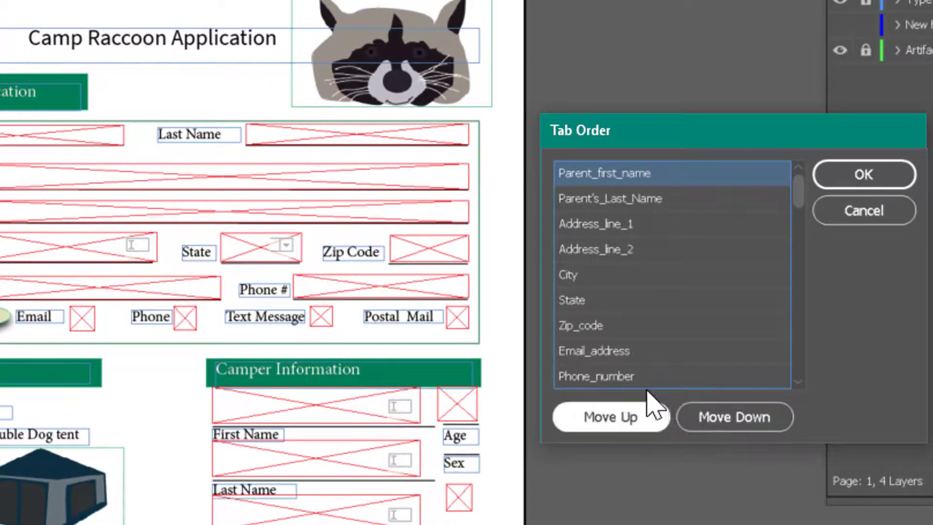
{"action": "left_click", "coordinate": [116, 137]}
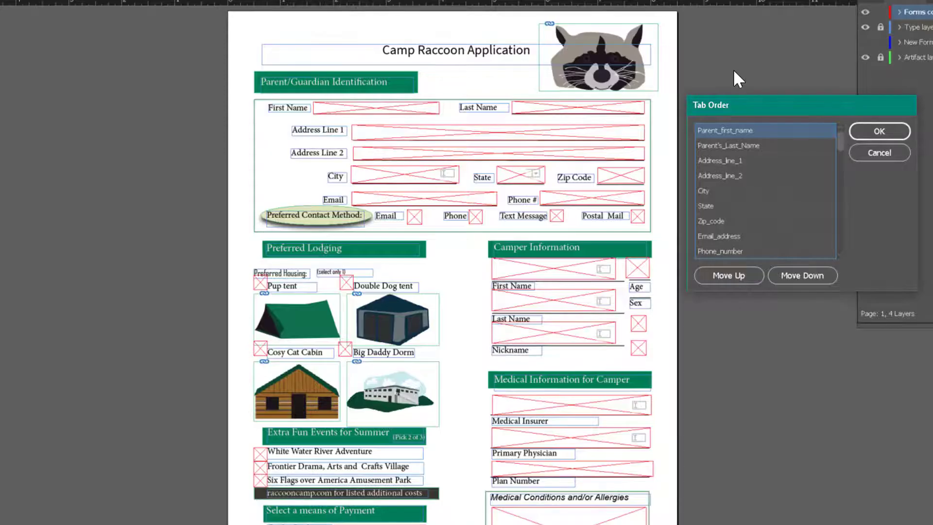
{"action": "left_click", "coordinate": [715, 145]}
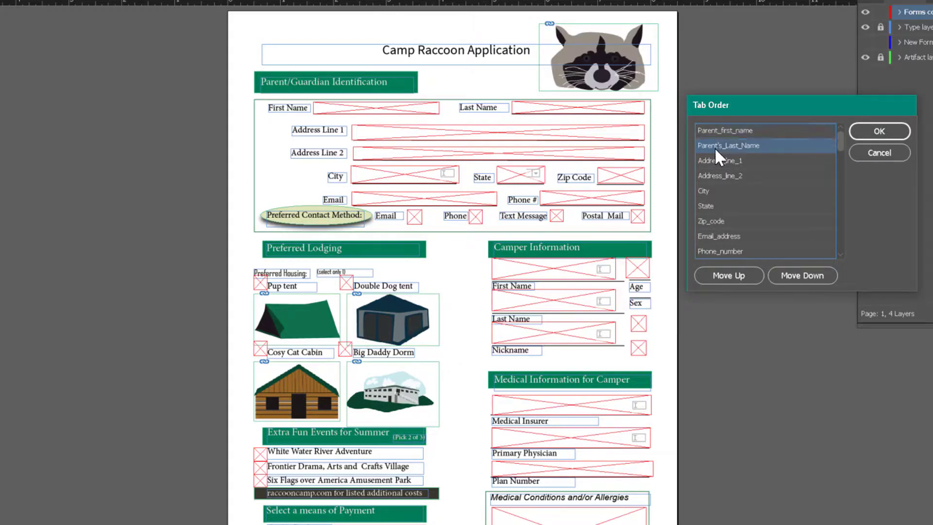
{"action": "left_click", "coordinate": [717, 161]}
{"action": "left_click", "coordinate": [719, 175]}
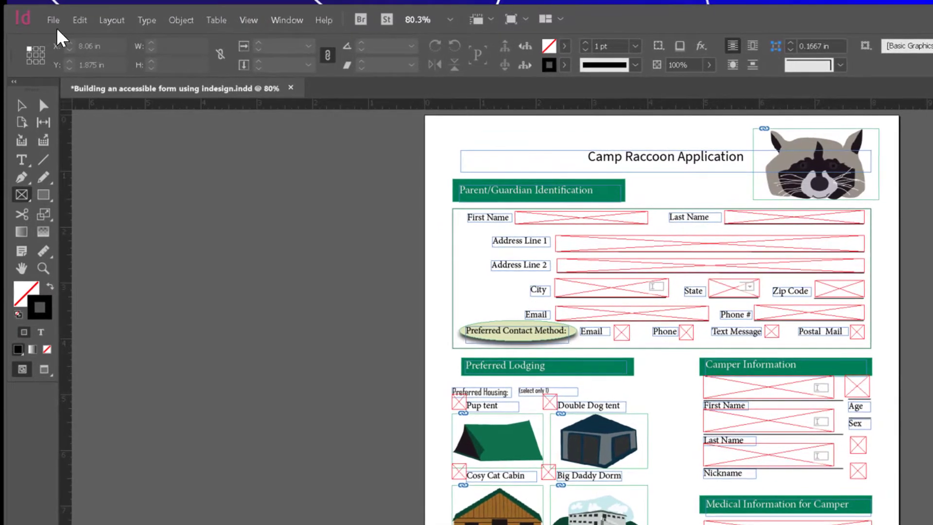
Step: Export the form as an Adobe PDF (Interactive) file named Raccoon Application, then maximize the opened PDF in Acrobat
{"action": "left_click", "coordinate": [53, 20]}
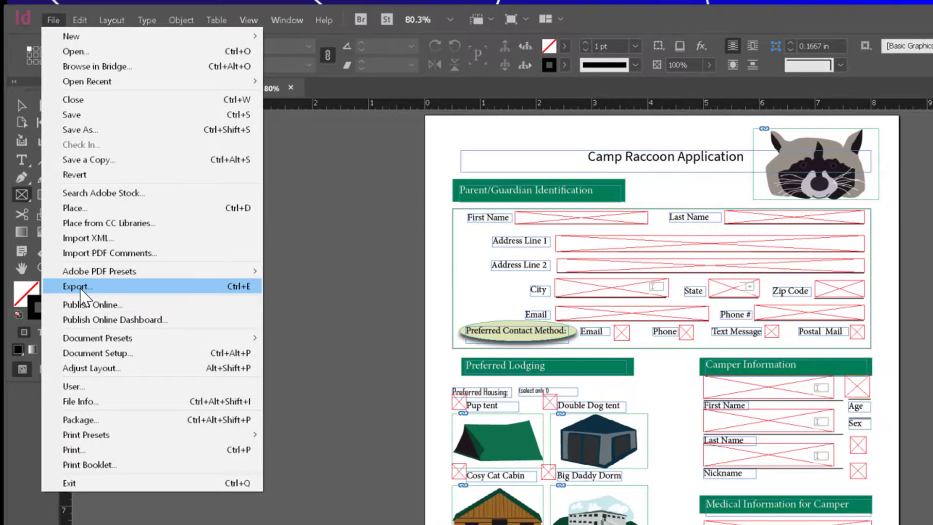
{"action": "left_click", "coordinate": [79, 287]}
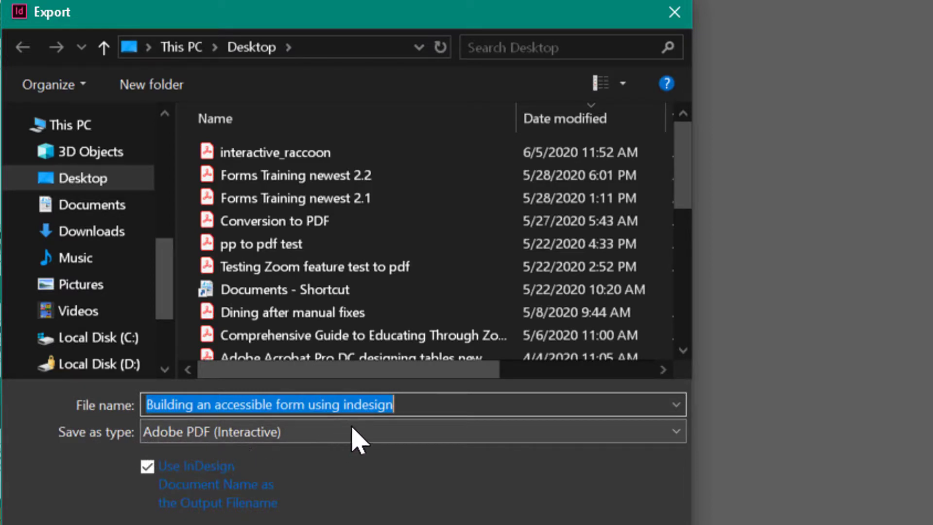
{"action": "left_click", "coordinate": [396, 405]}
{"action": "left_click_drag", "start_coordinate": [396, 405], "coordinate": [131, 431]}
{"action": "type", "text": "Raccoon"}
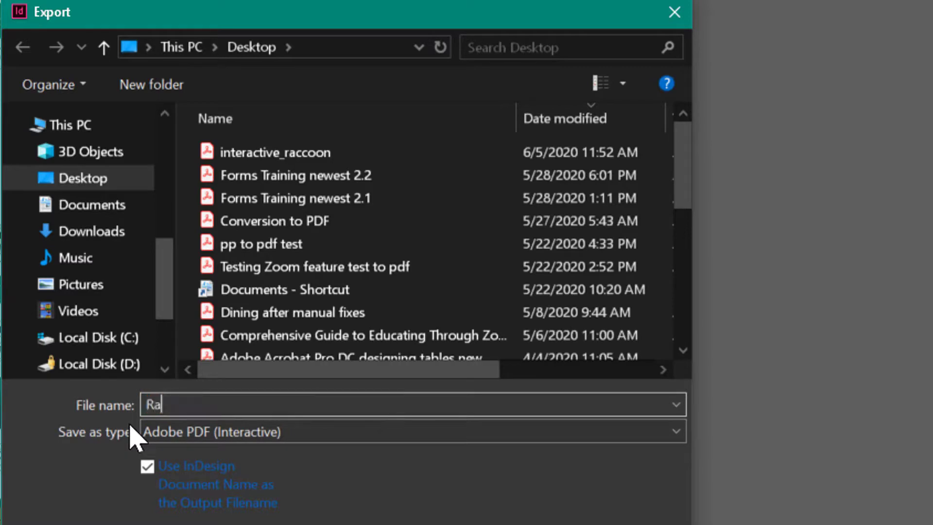
{"action": "type", "text": " Application"}
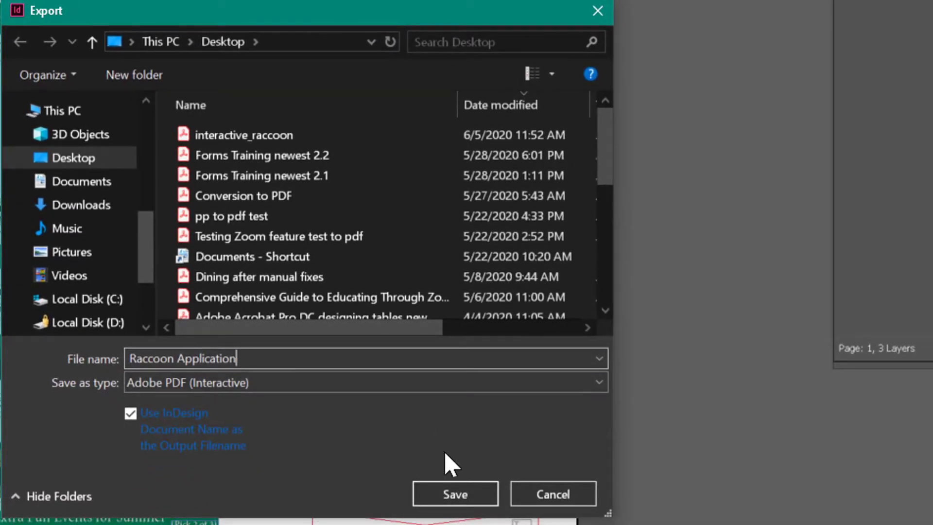
{"action": "left_click", "coordinate": [456, 501]}
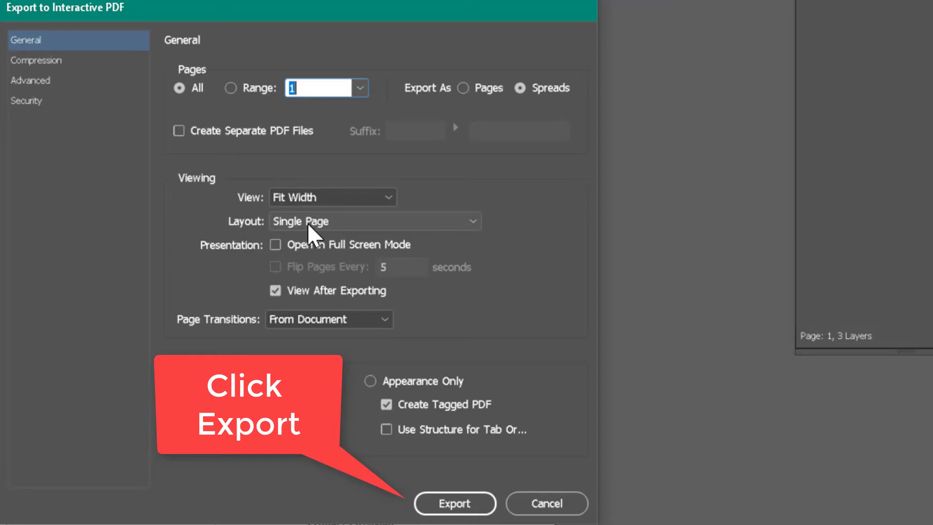
{"action": "left_click", "coordinate": [462, 505]}
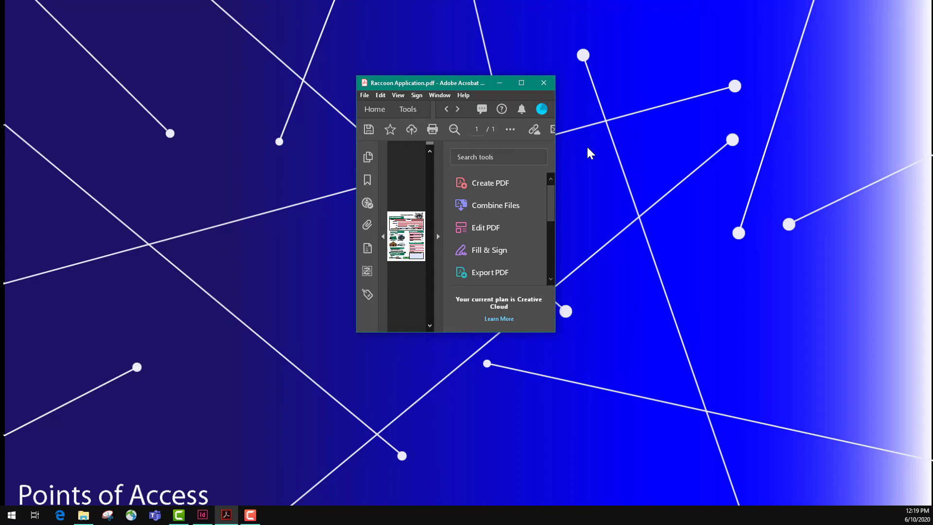
{"action": "left_click", "coordinate": [528, 83]}
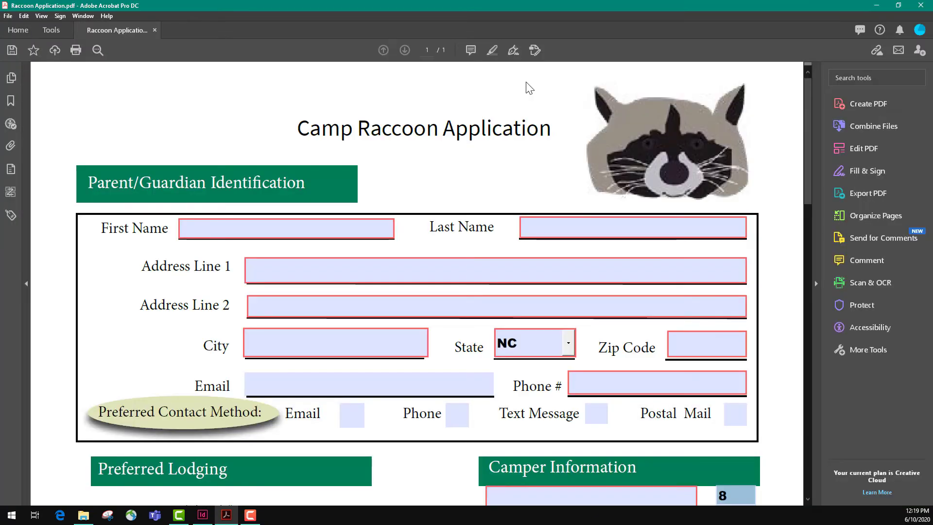